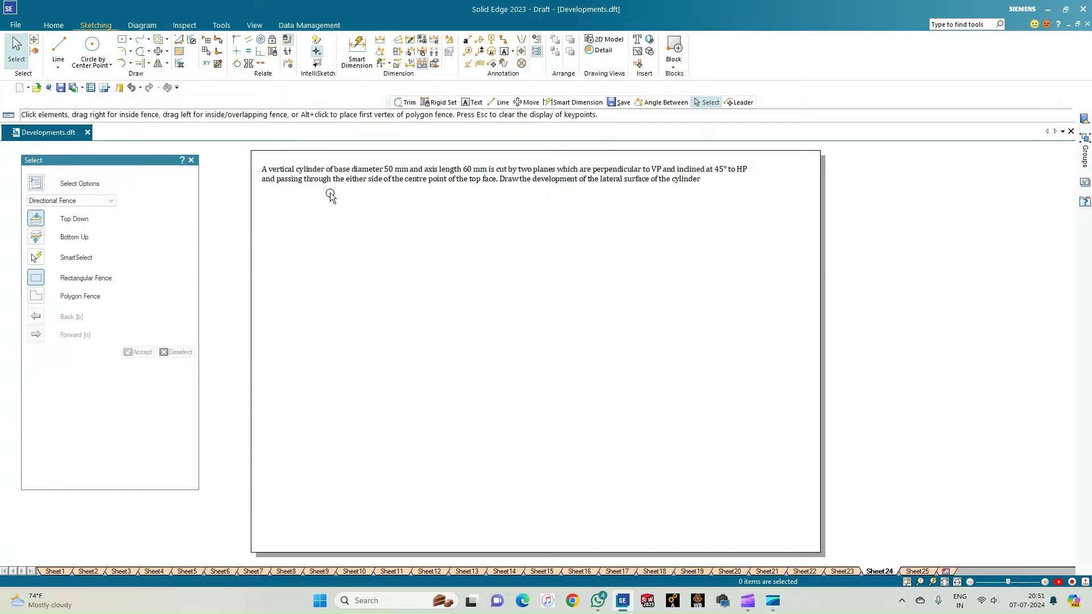
- Draw a horizontal reference line across the lower-left part of the sheet with a 0.18 mm line width
{"action": "left_click", "coordinate": [58, 51]}
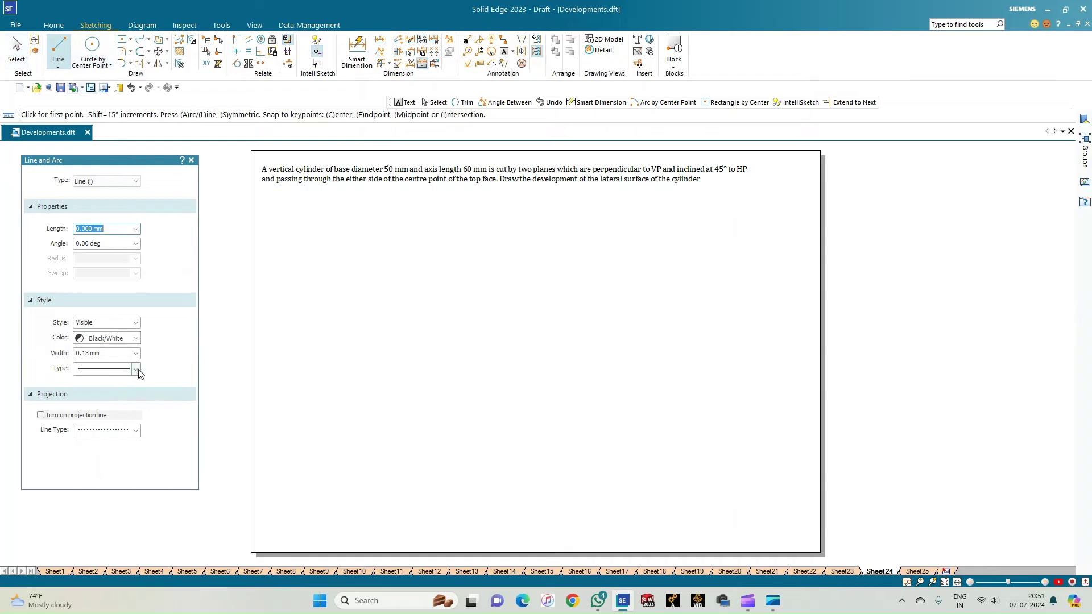
{"action": "left_click", "coordinate": [136, 353]}
{"action": "left_click", "coordinate": [107, 371]}
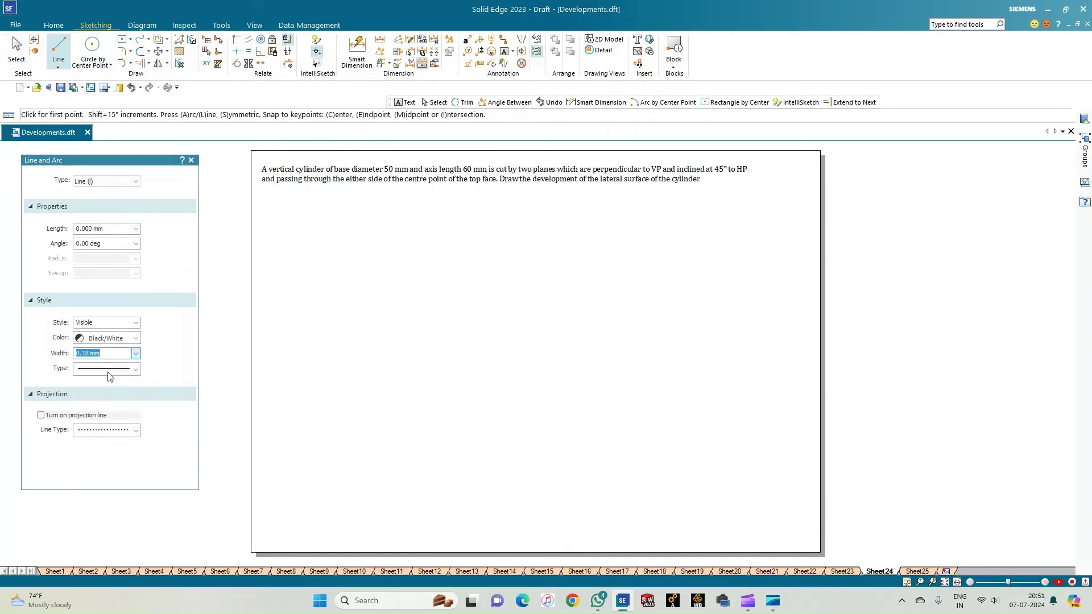
{"action": "left_click", "coordinate": [286, 375]}
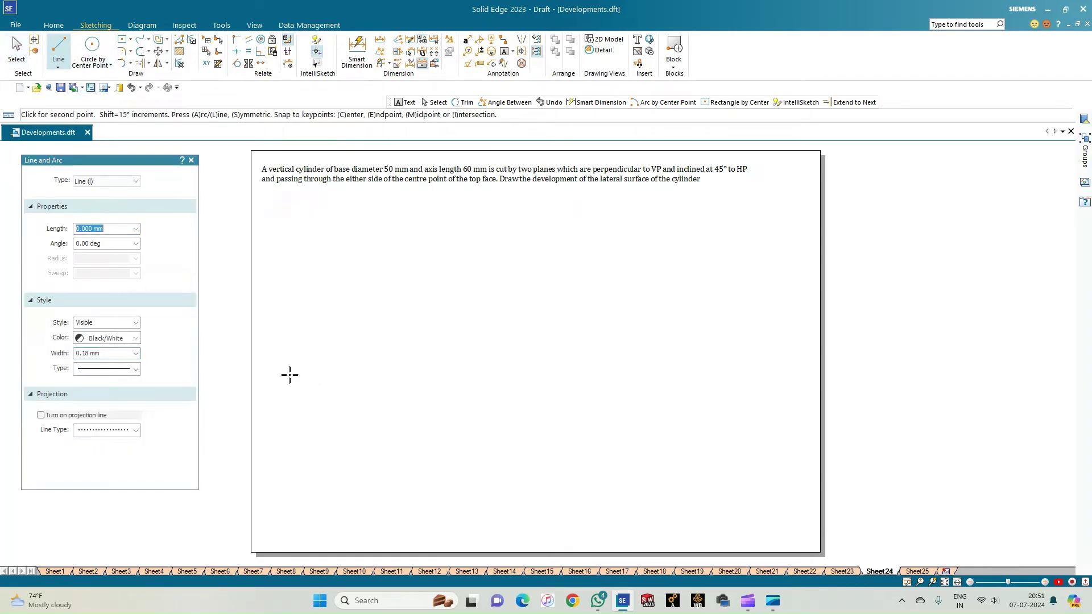
{"action": "left_click", "coordinate": [447, 375]}
{"action": "right_click", "coordinate": [402, 334]}
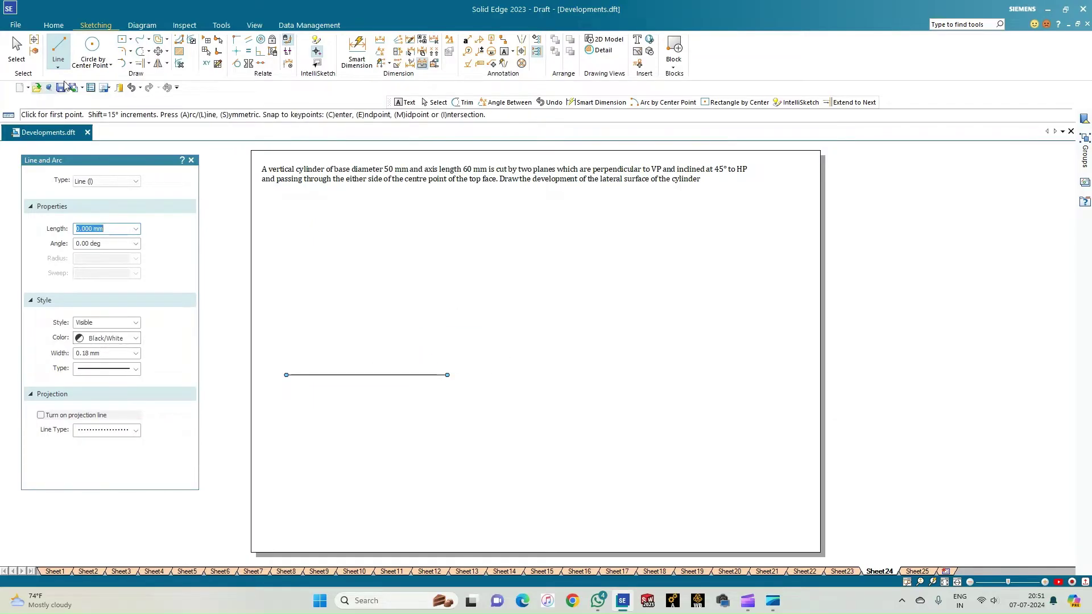
- Draw a 50 mm diameter circle by centre point below the reference line with a 0.13 mm line width
{"action": "left_click", "coordinate": [92, 47]}
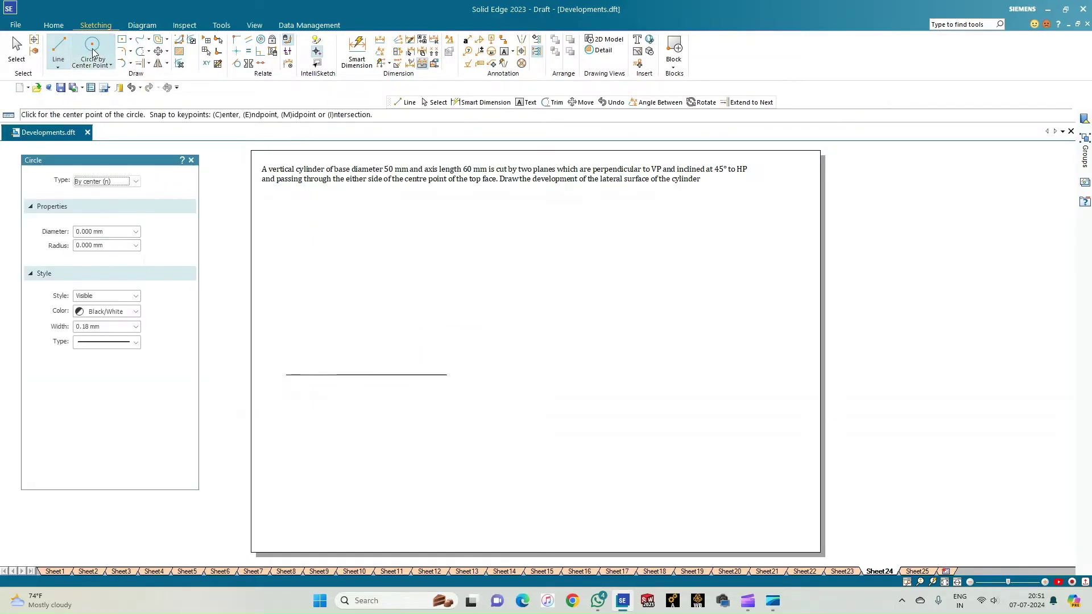
{"action": "left_click", "coordinate": [136, 326]}
{"action": "left_click", "coordinate": [110, 340]}
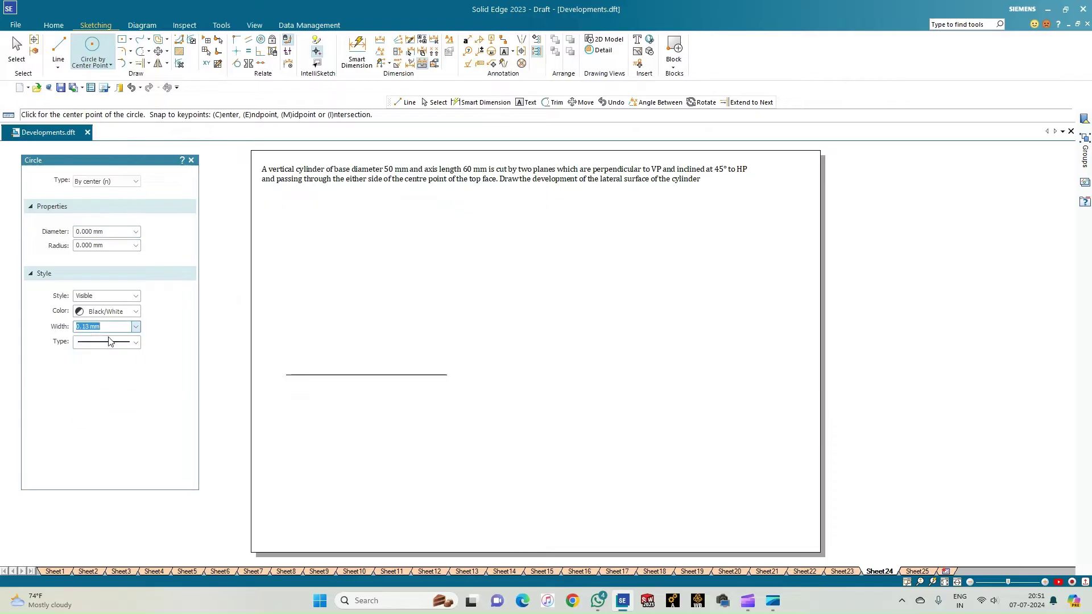
{"action": "left_click", "coordinate": [362, 445]}
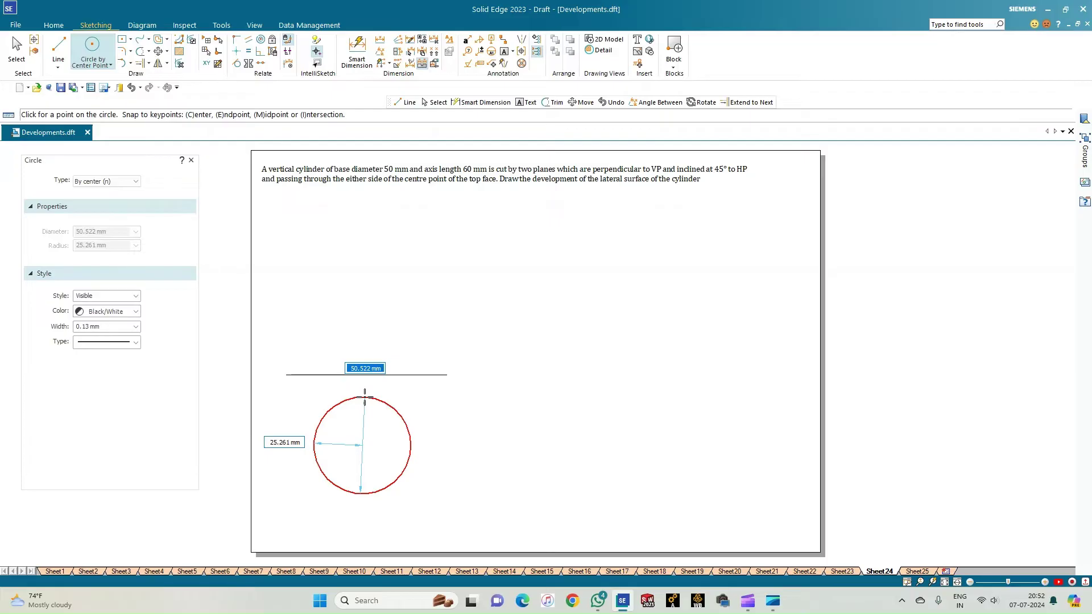
{"action": "type", "text": "50"}
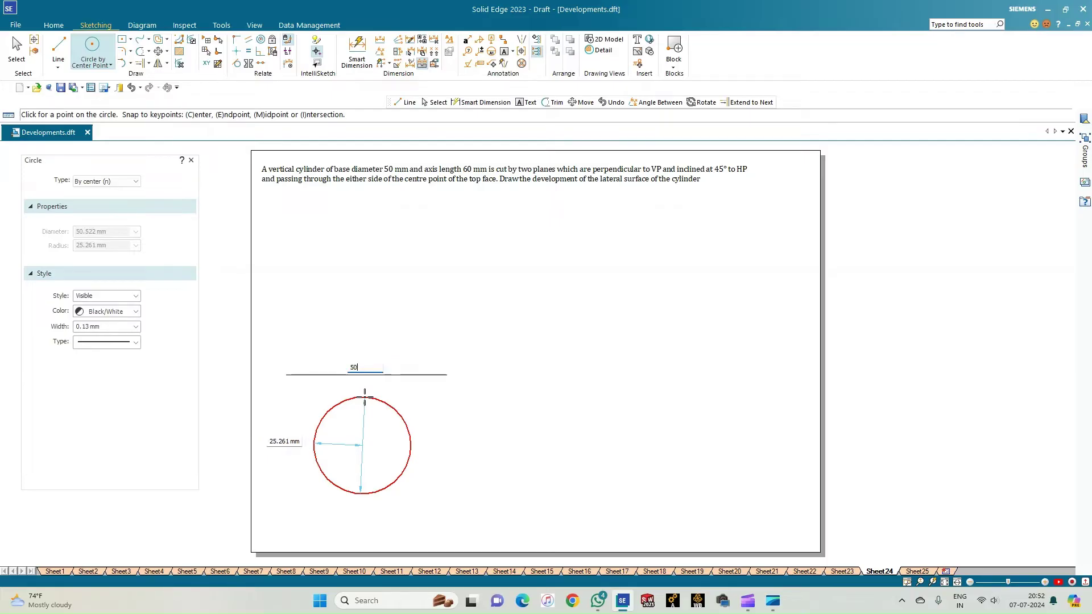
{"action": "key", "text": "Escape"}
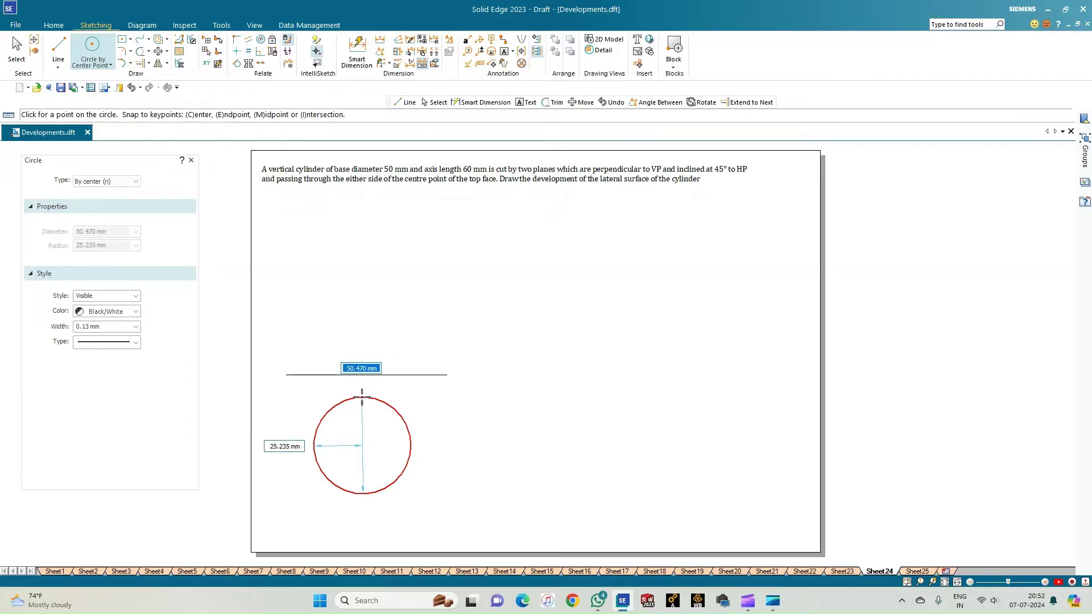
{"action": "type", "text": "50"}
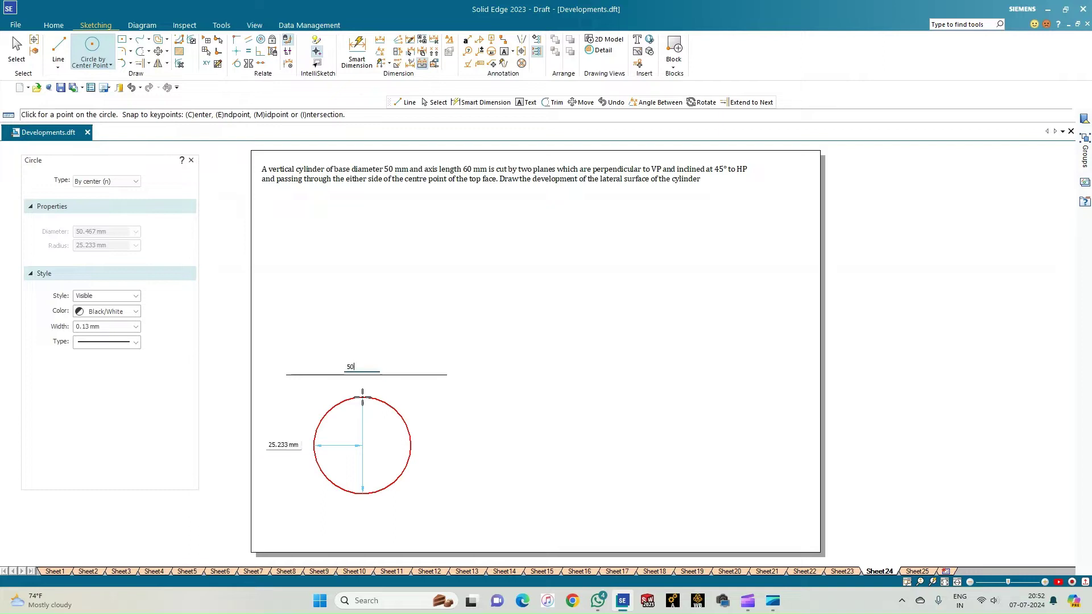
{"action": "key", "text": "Return"}
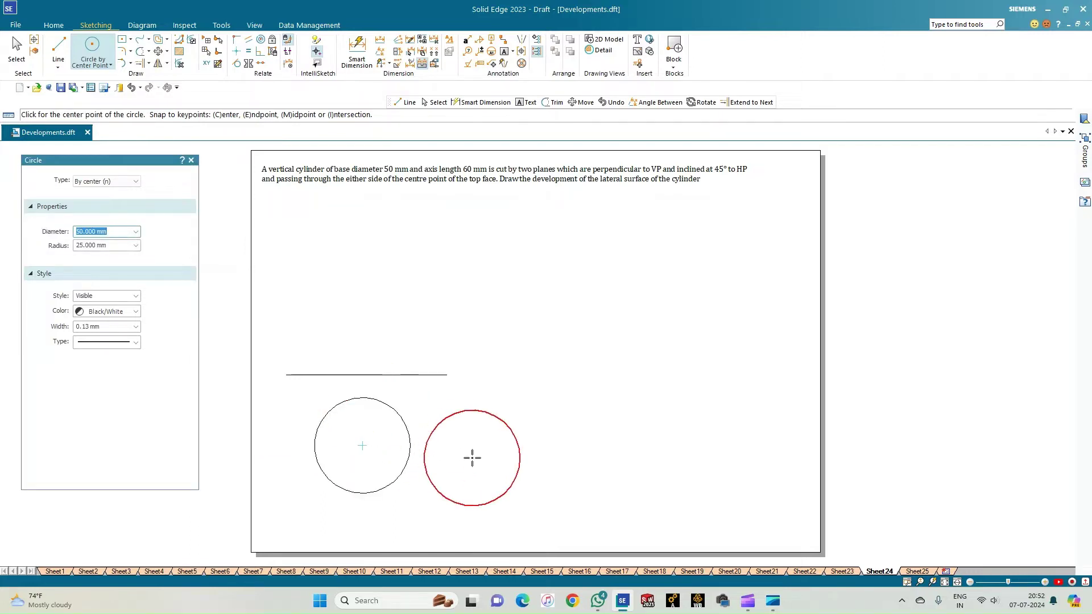
{"action": "key", "text": "Escape"}
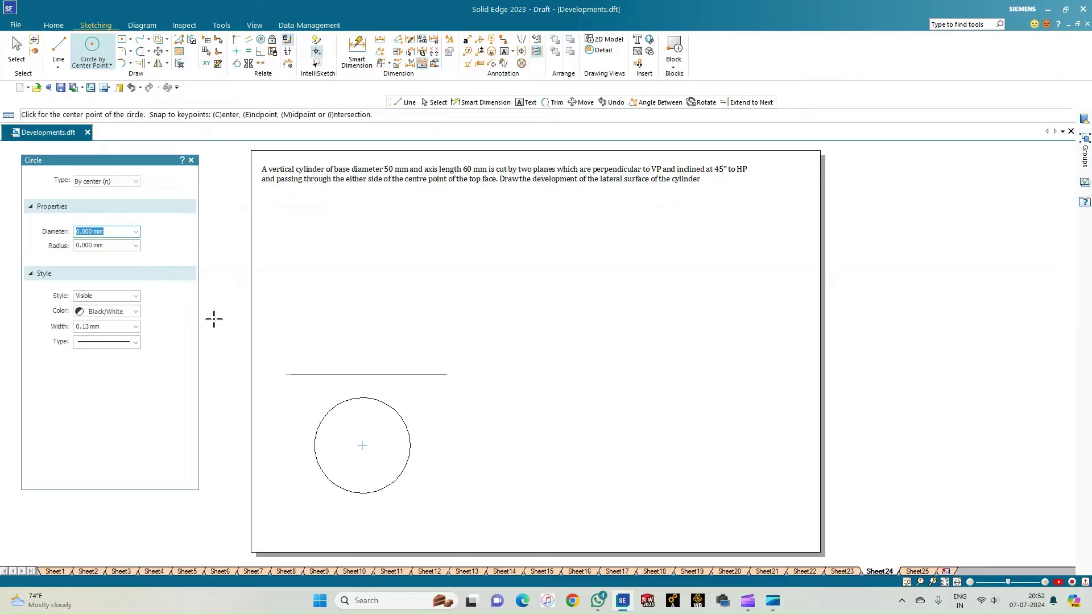
- Draw the circle's horizontal diameter and a vertical radius between its centre and topmost point
{"action": "left_click", "coordinate": [59, 47]}
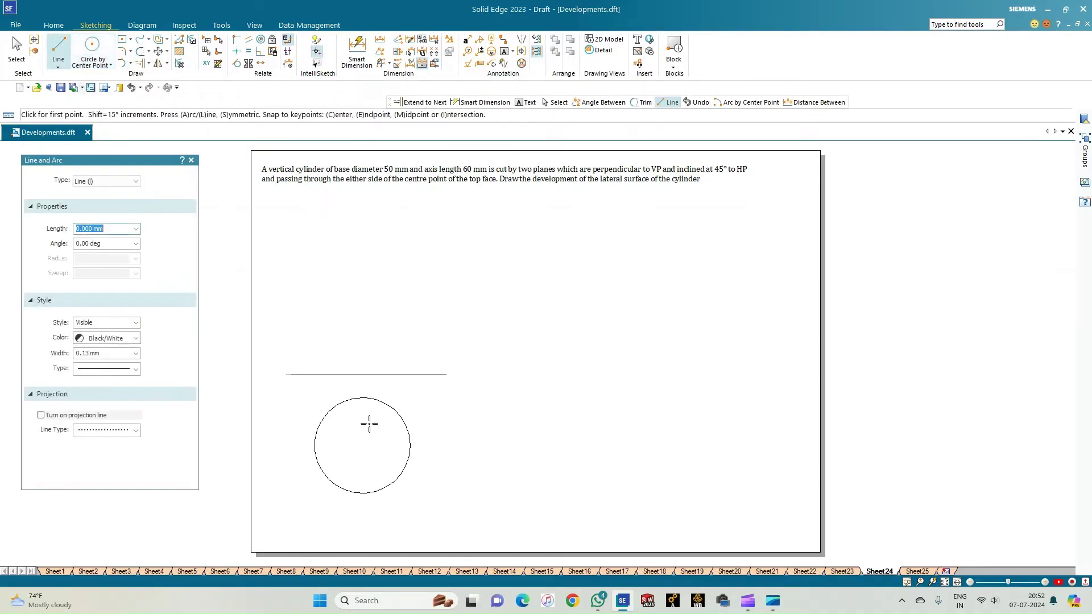
{"action": "left_click", "coordinate": [314, 444]}
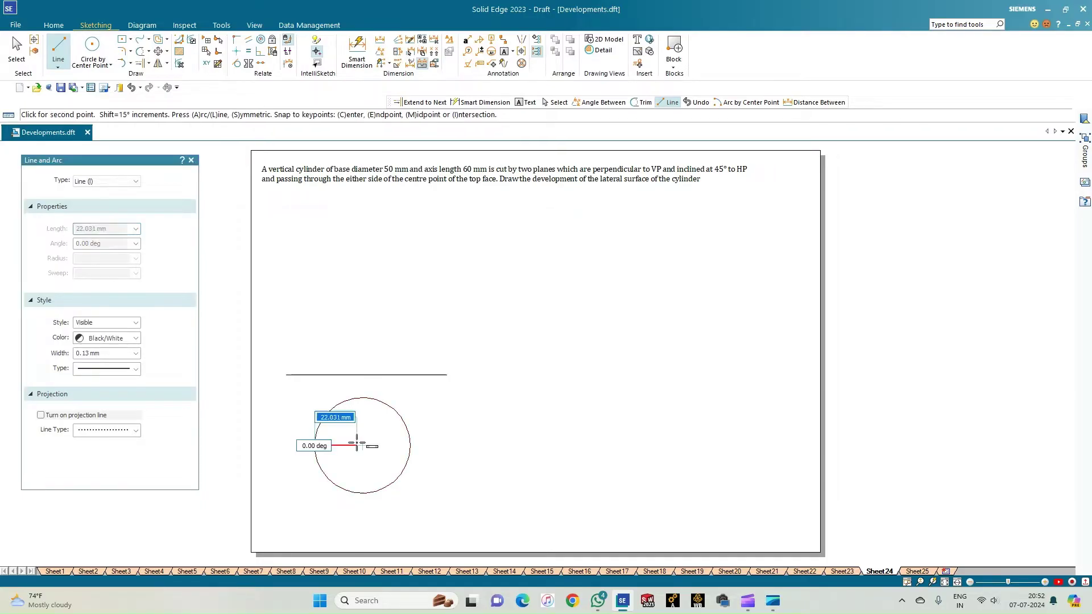
{"action": "left_click", "coordinate": [410, 445]}
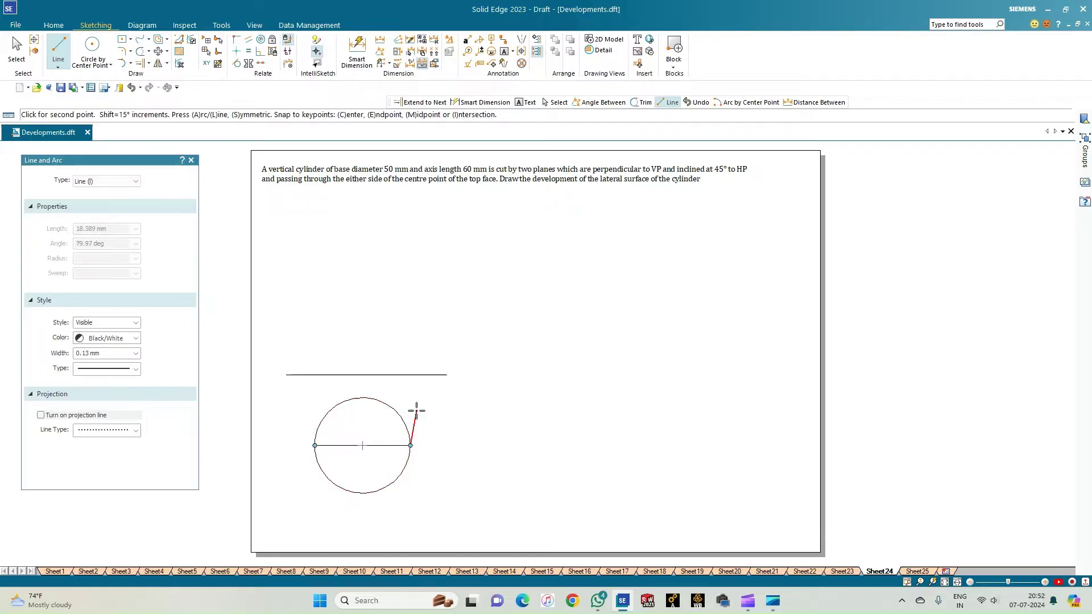
{"action": "left_click", "coordinate": [364, 396]}
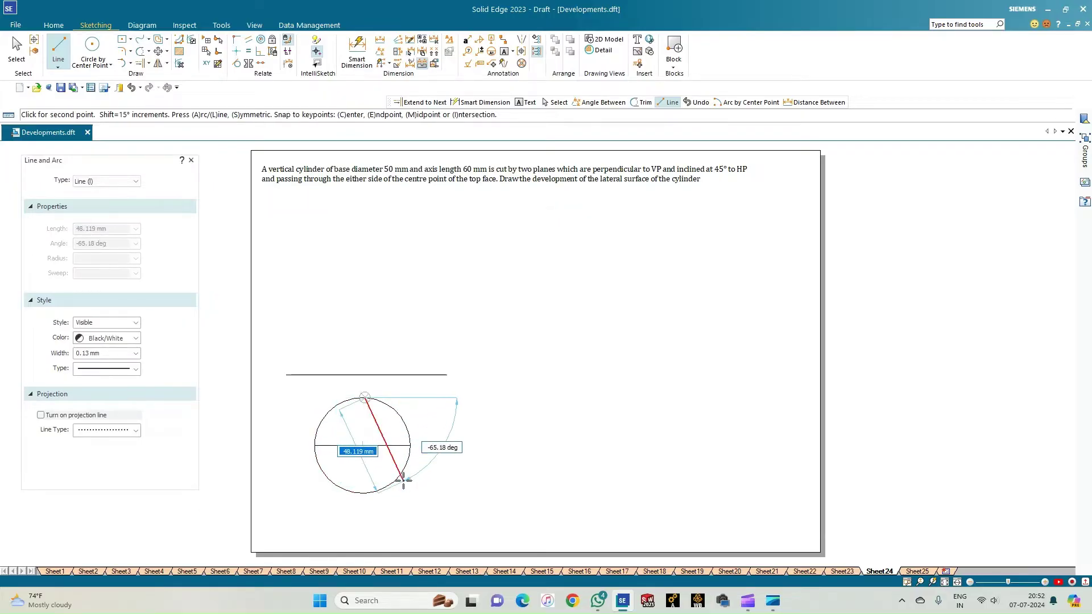
{"action": "key", "text": "Escape"}
{"action": "left_click", "coordinate": [362, 397]}
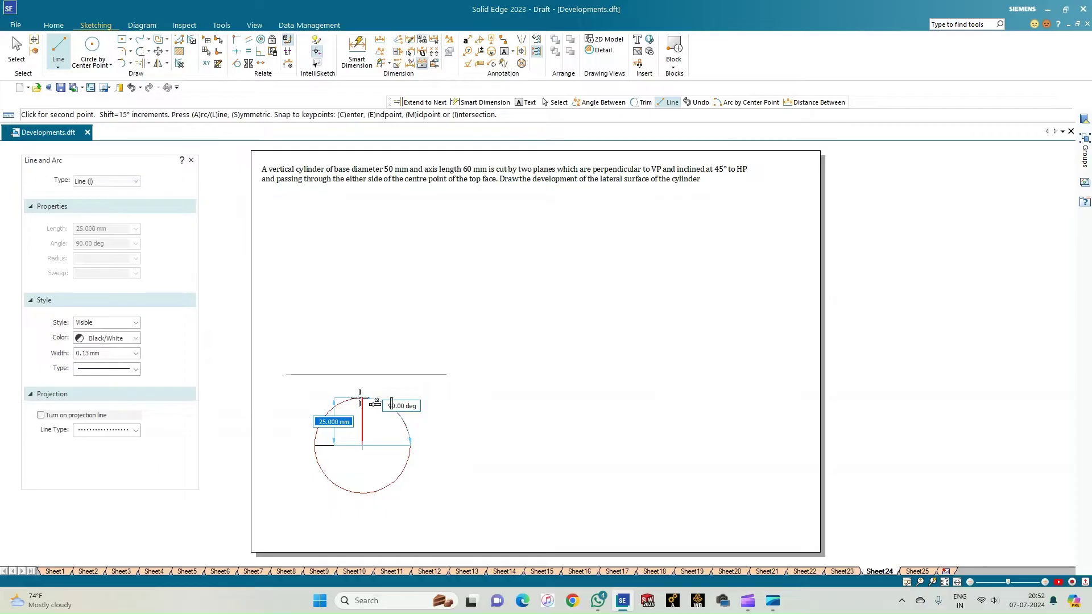
{"action": "key", "text": "Escape"}
- Draw 25 mm radial lines from the circle's centre at 45° and 135°
{"action": "left_click", "coordinate": [362, 445]}
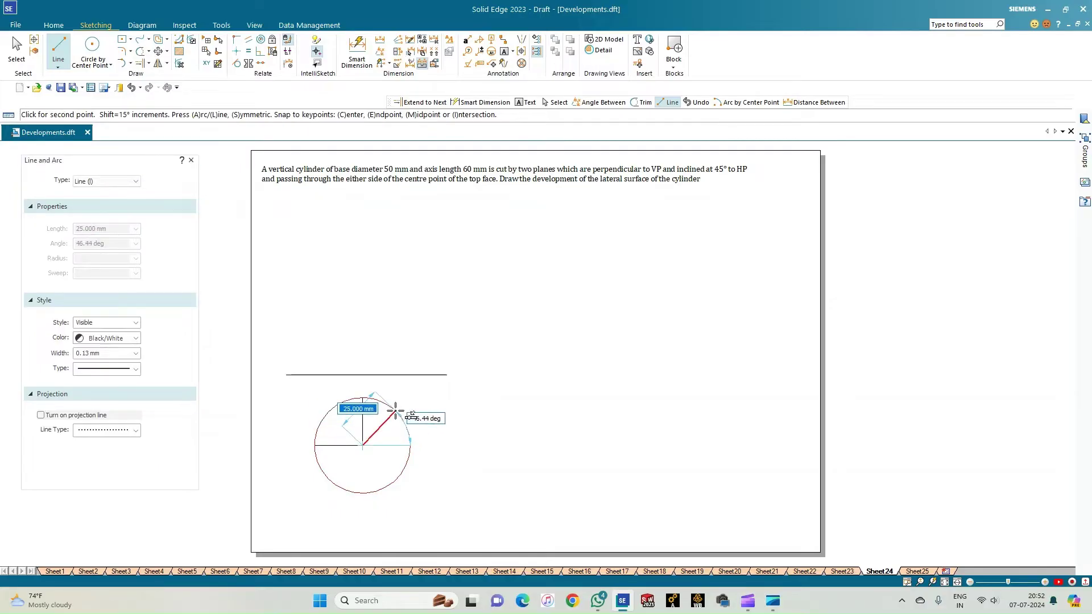
{"action": "key", "text": "Tab"}
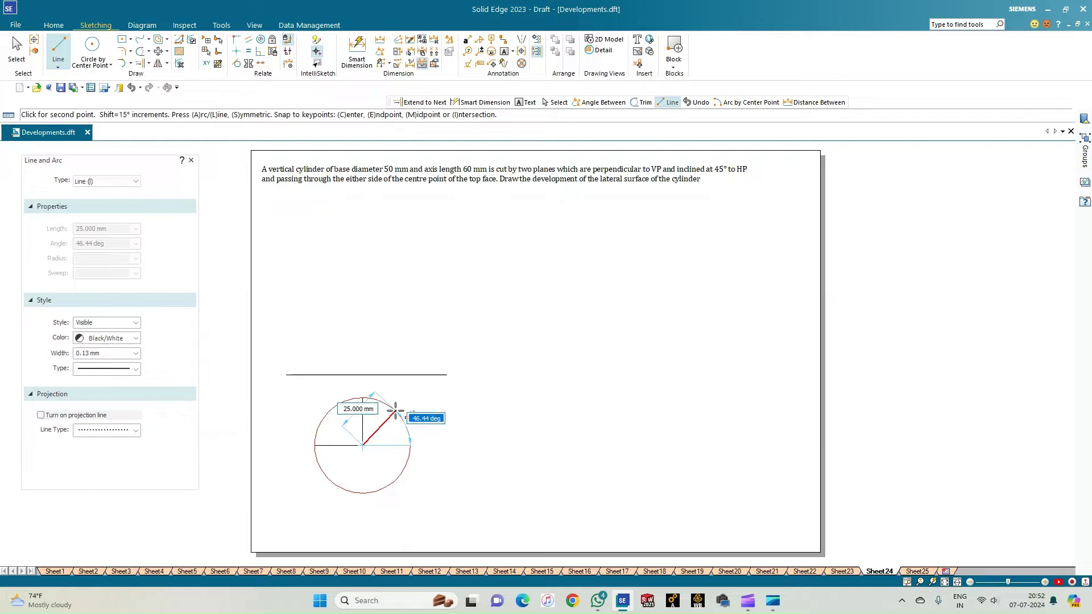
{"action": "type", "text": "45"}
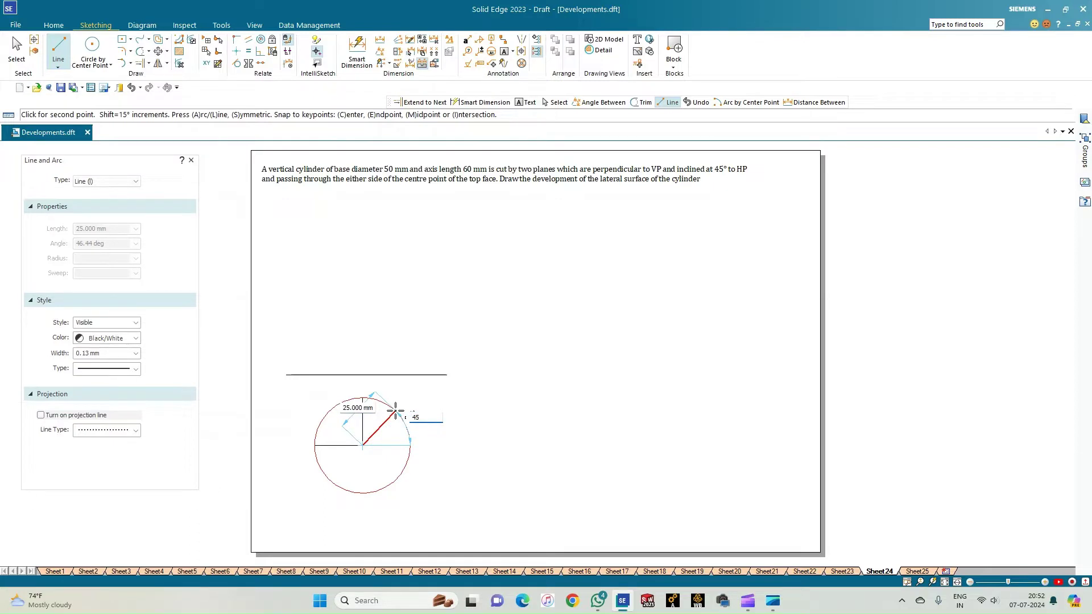
{"action": "key", "text": "Tab"}
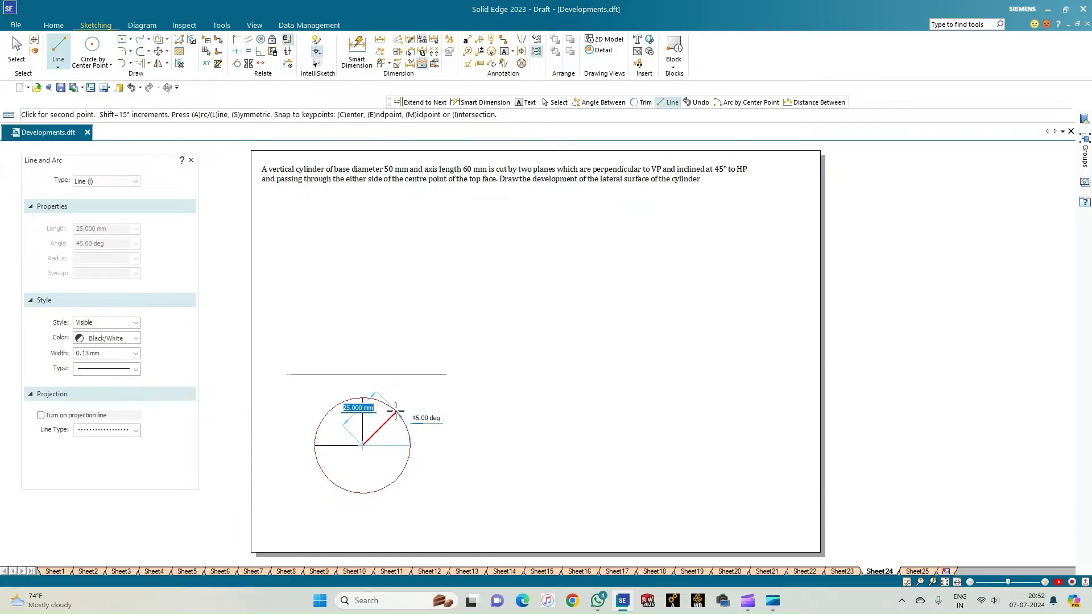
{"action": "key", "text": "Return"}
{"action": "right_click", "coordinate": [451, 449]}
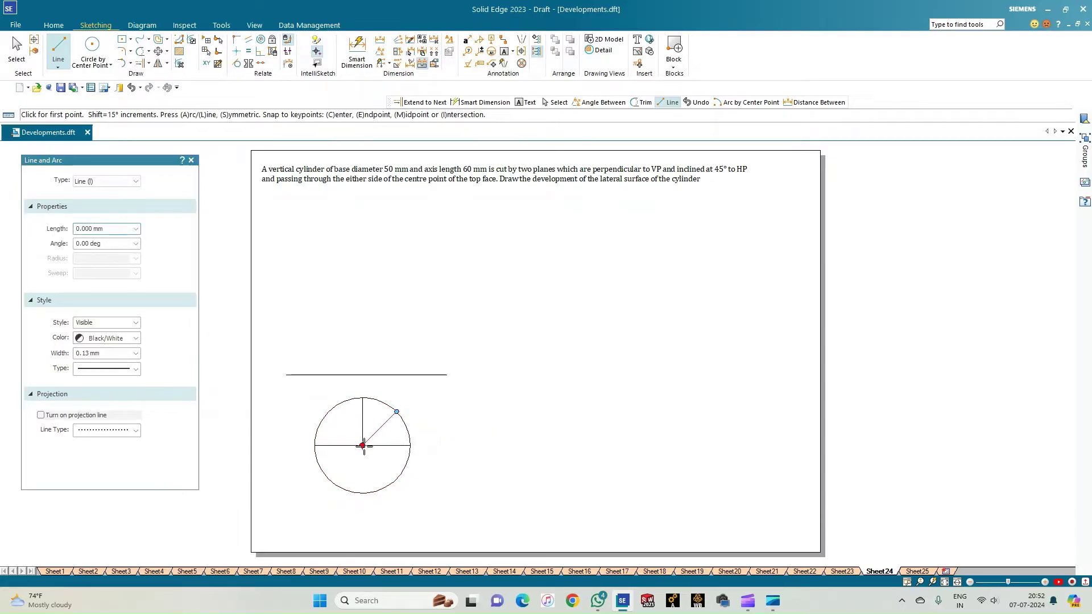
{"action": "left_click", "coordinate": [362, 446]}
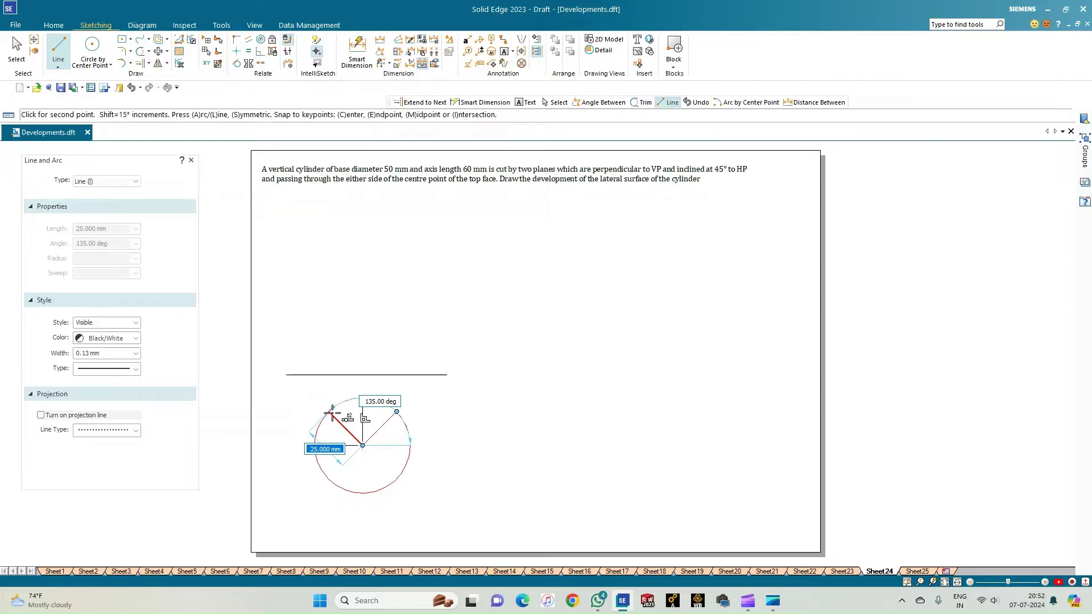
{"action": "left_click", "coordinate": [330, 412]}
{"action": "right_click", "coordinate": [297, 377]}
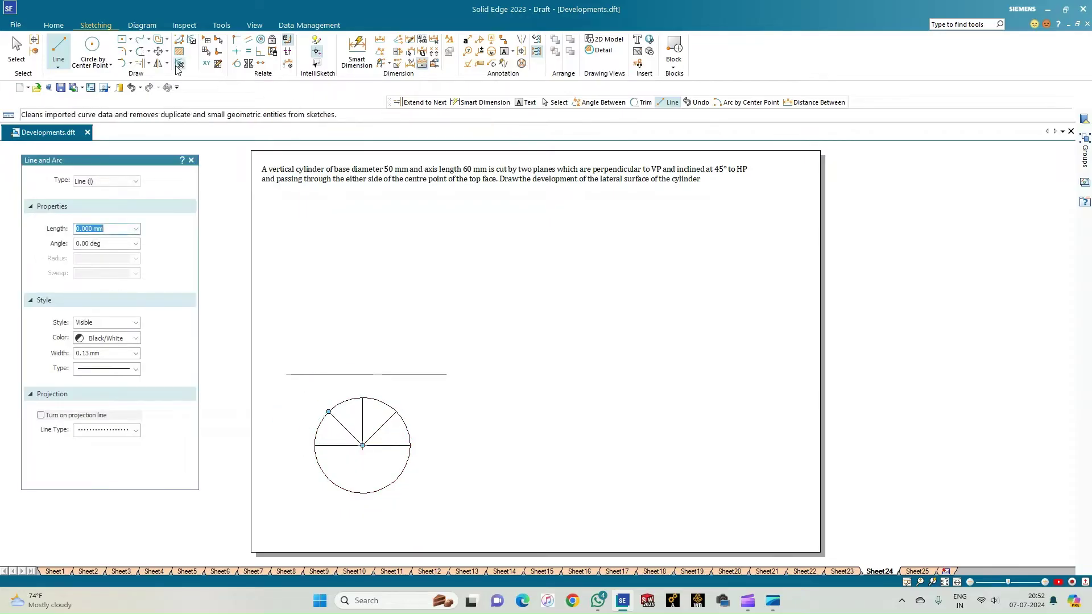
- Extend the vertical and both inclined radial lines through the centre to the opposite side, dividing the circle into eight parts
{"action": "left_click", "coordinate": [141, 66]}
{"action": "left_click", "coordinate": [362, 425]}
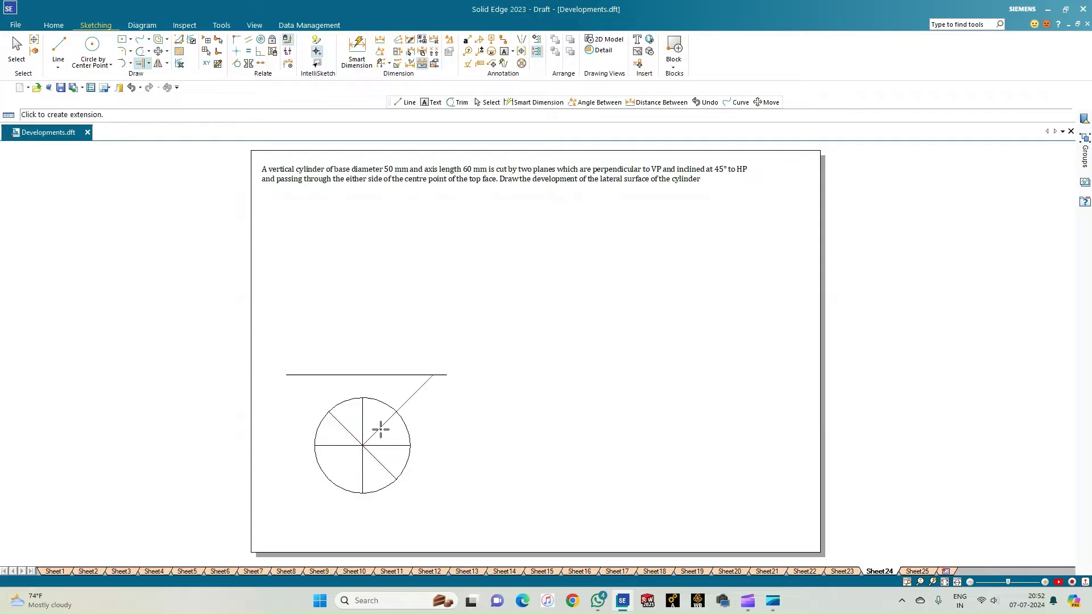
{"action": "left_click", "coordinate": [377, 434]}
{"action": "left_click", "coordinate": [377, 433]}
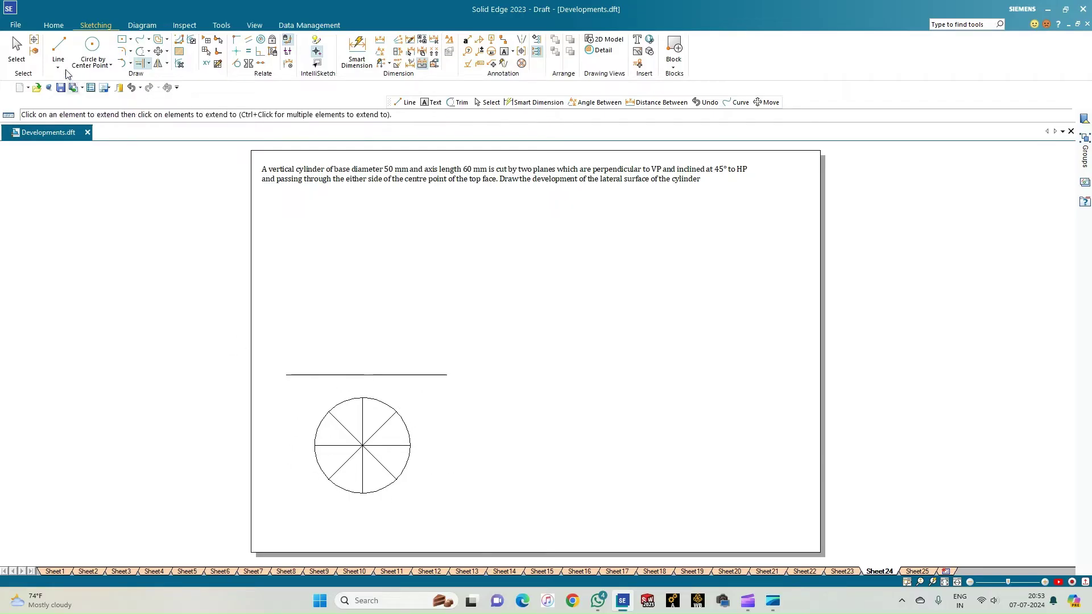
- Draw five vertical projection lines from the circle's division points up to the horizontal reference line
{"action": "left_click", "coordinate": [58, 50]}
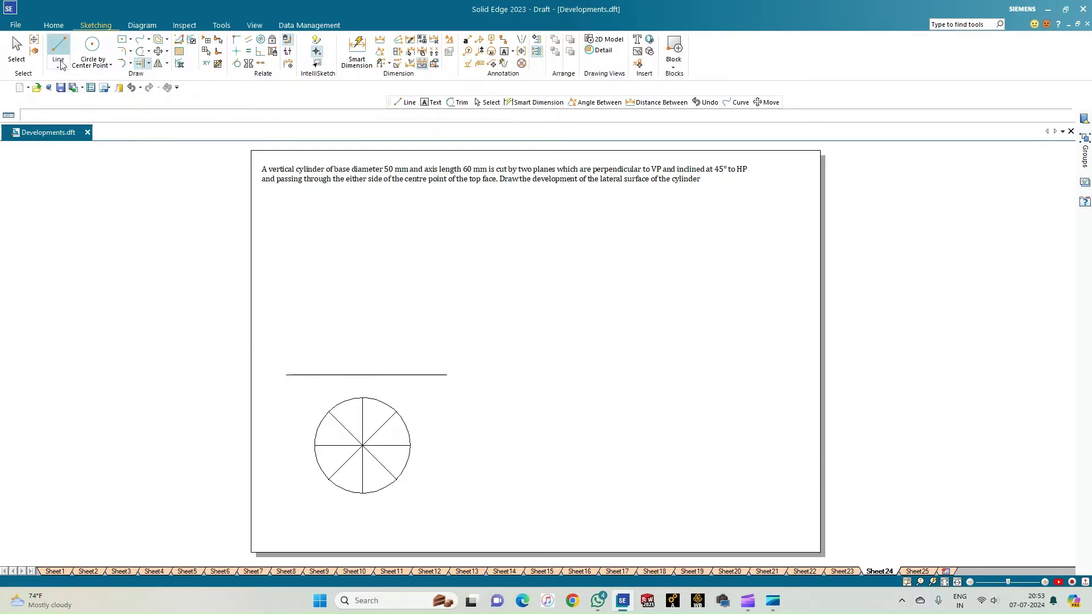
{"action": "left_click", "coordinate": [315, 445]}
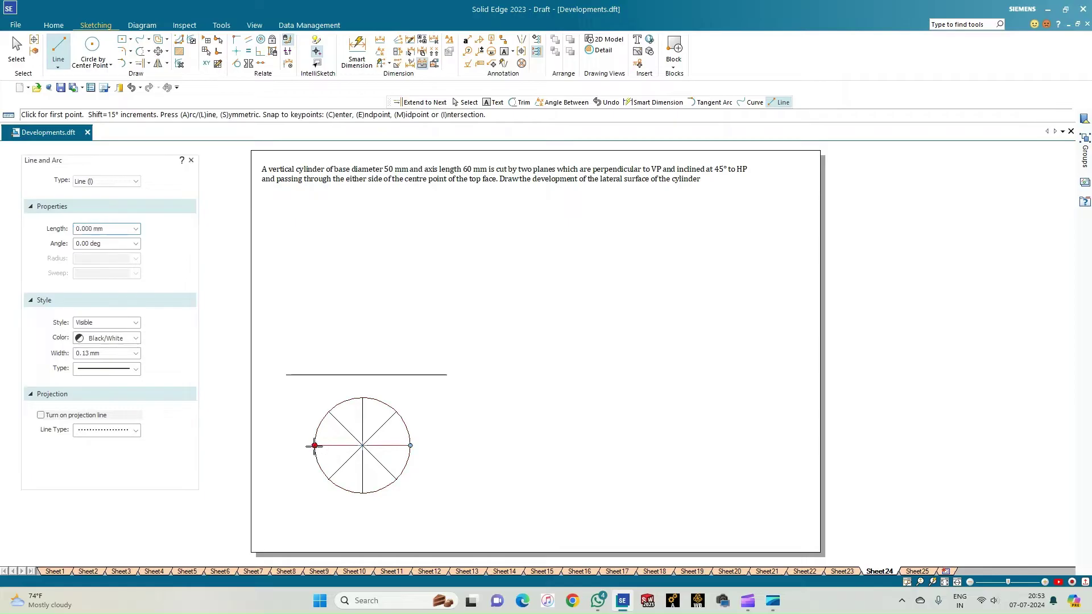
{"action": "left_click", "coordinate": [314, 375]}
{"action": "left_click", "coordinate": [329, 480]}
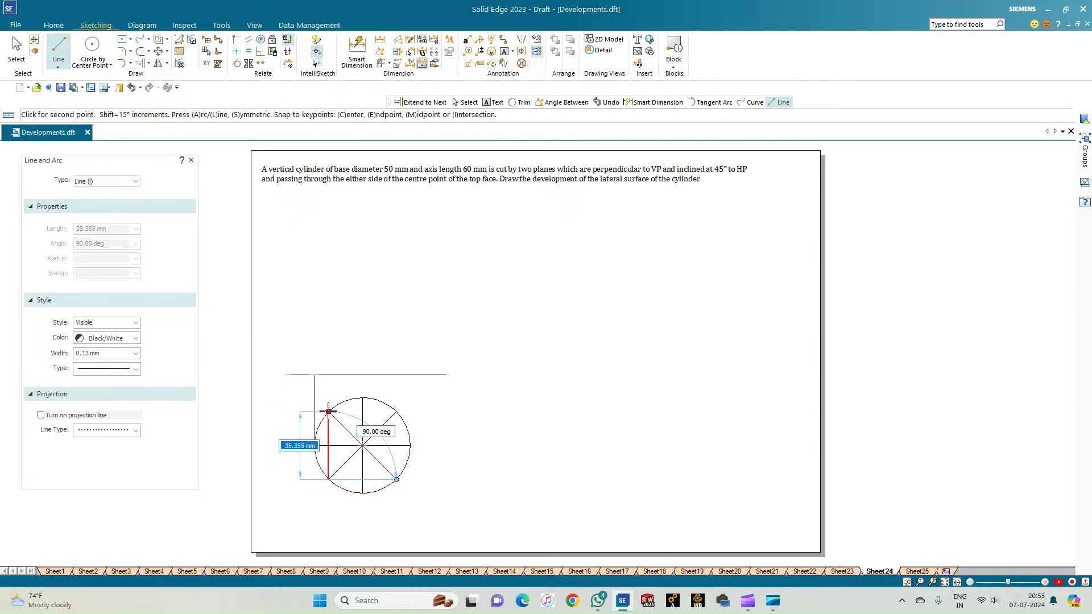
{"action": "left_click", "coordinate": [328, 375]}
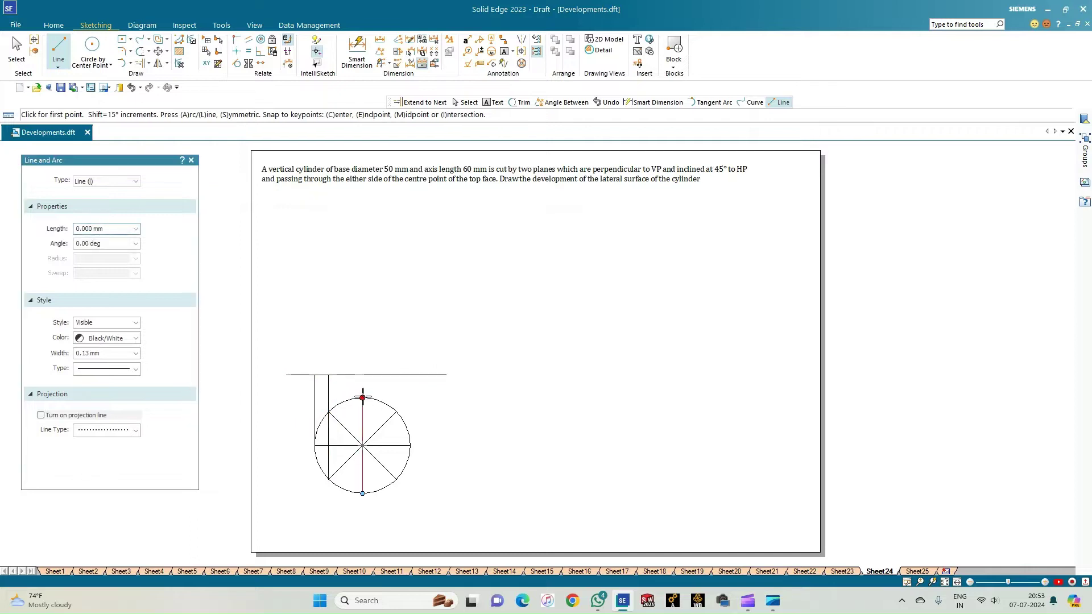
{"action": "left_click", "coordinate": [362, 493]}
{"action": "left_click", "coordinate": [364, 375]}
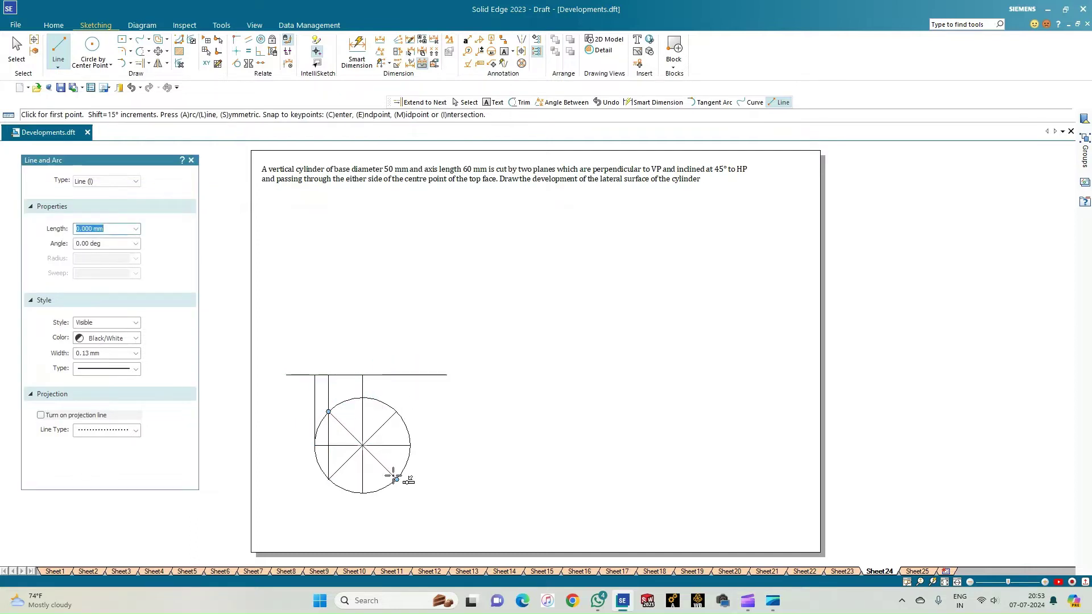
{"action": "left_click", "coordinate": [396, 479]}
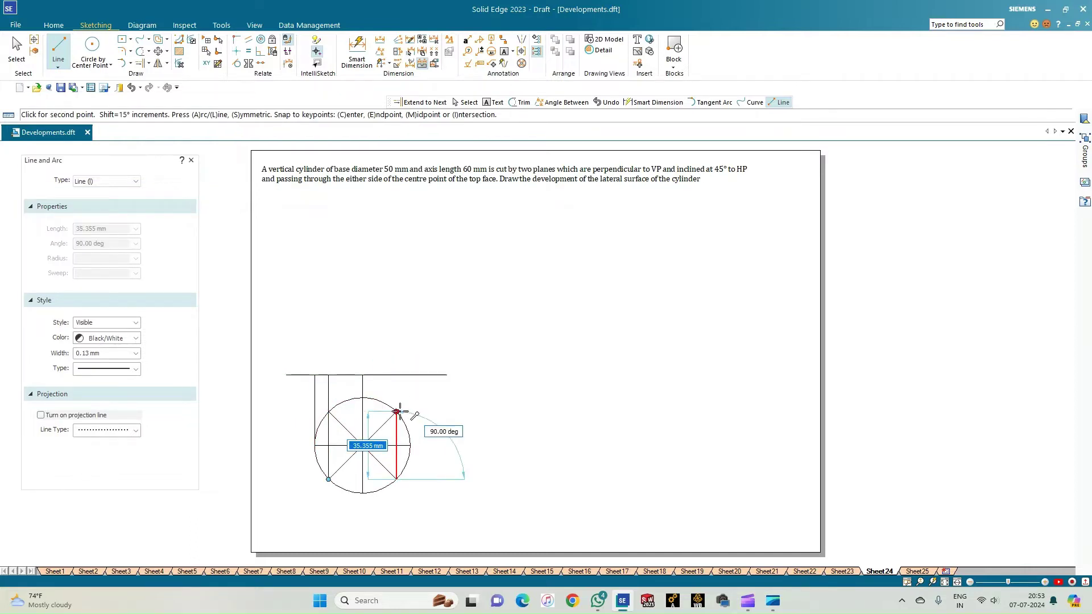
{"action": "left_click", "coordinate": [396, 375]}
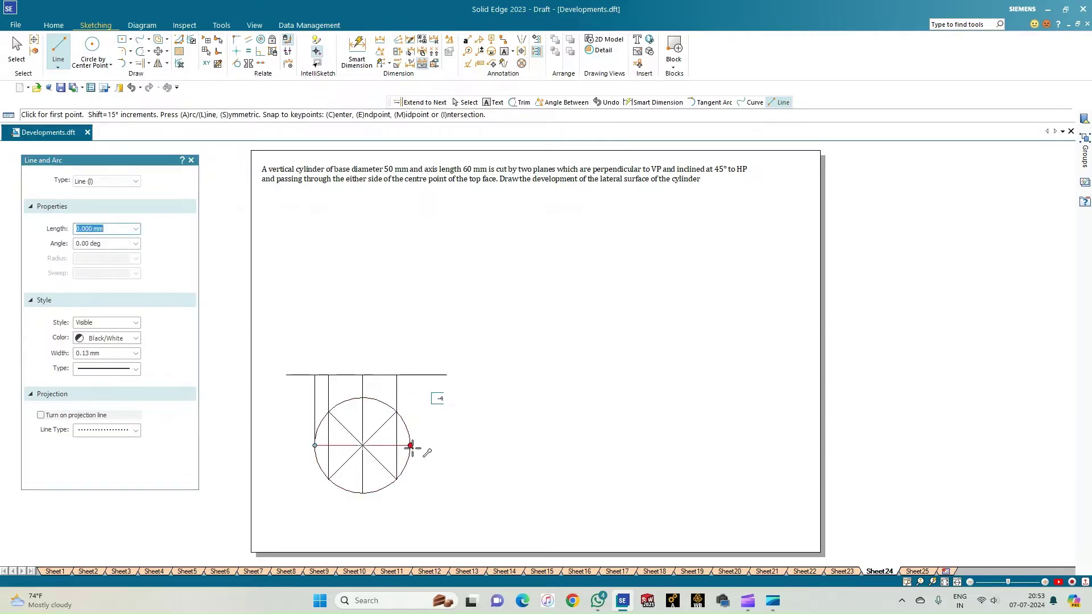
{"action": "left_click", "coordinate": [409, 445]}
{"action": "left_click", "coordinate": [410, 375]}
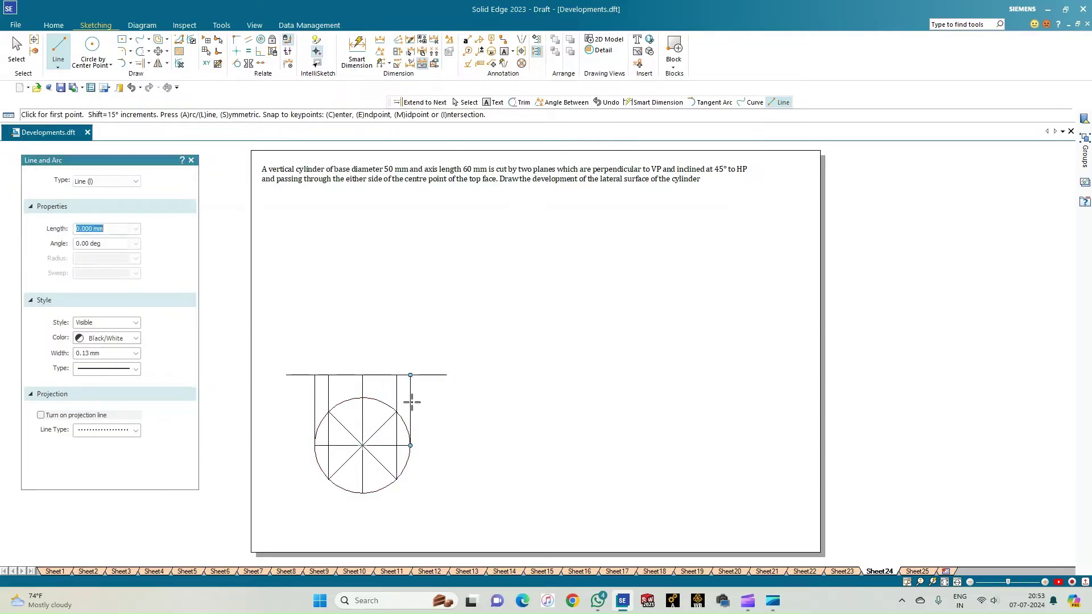
- Try to set a dash-dot line type for the cylinder axis through the projection line setting
{"action": "left_click", "coordinate": [135, 430]}
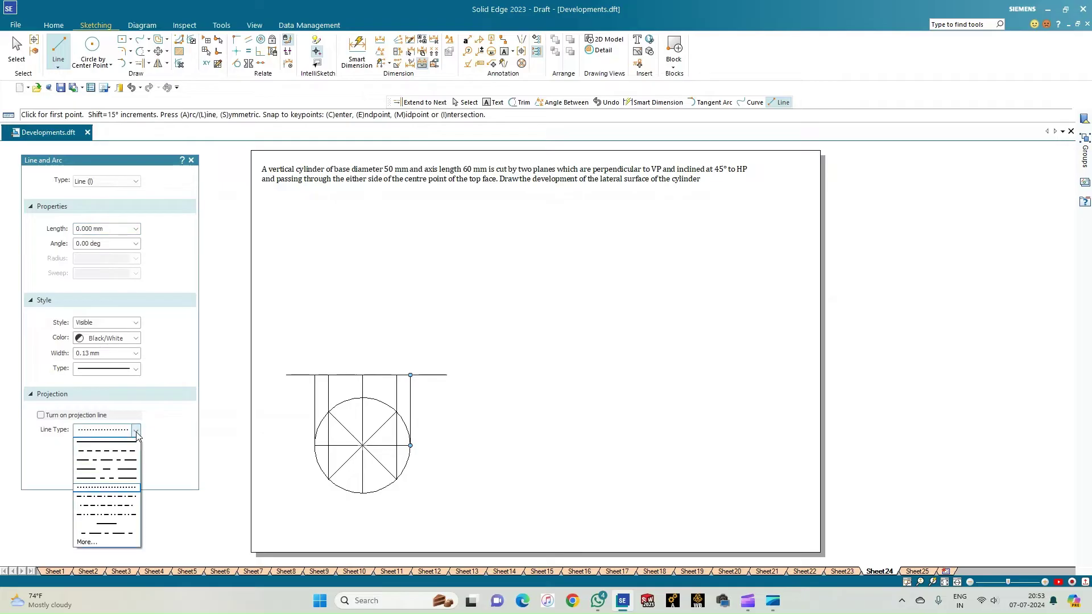
{"action": "left_click", "coordinate": [113, 451]}
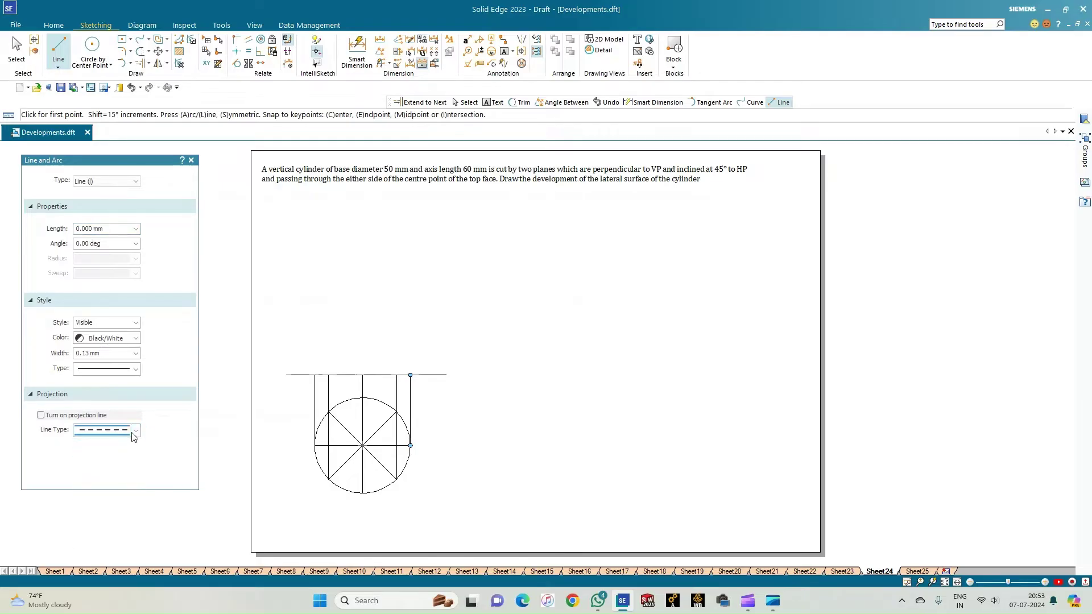
{"action": "left_click", "coordinate": [135, 429]}
{"action": "left_click", "coordinate": [119, 460]}
- Draw a 60 mm vertical axis line upward from the reference line, directly above the circle's centre
{"action": "left_click", "coordinate": [362, 375]}
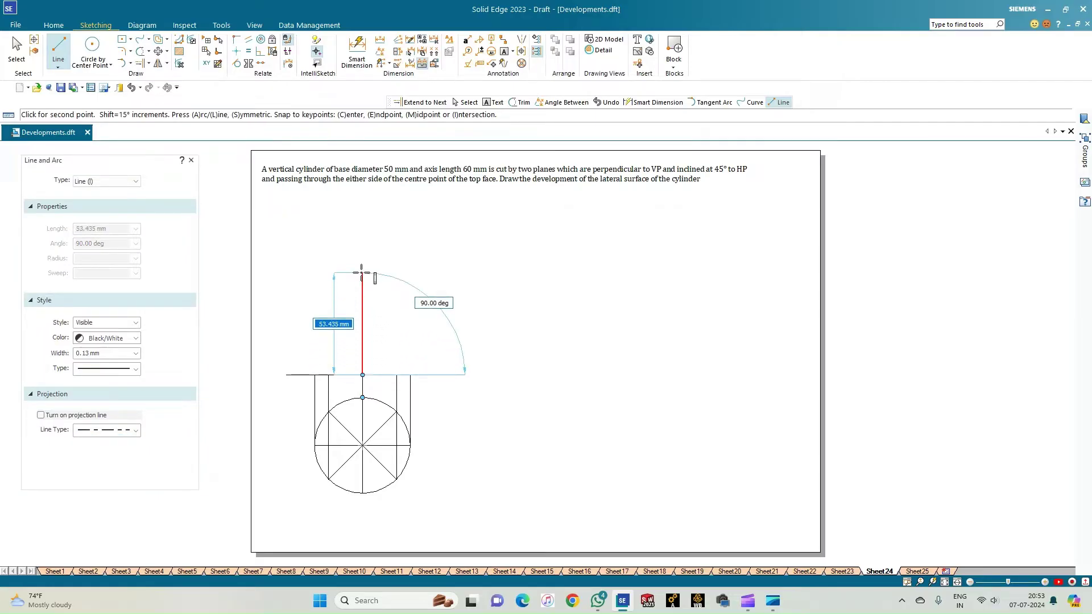
{"action": "type", "text": "60"}
{"action": "key", "text": "Tab"}
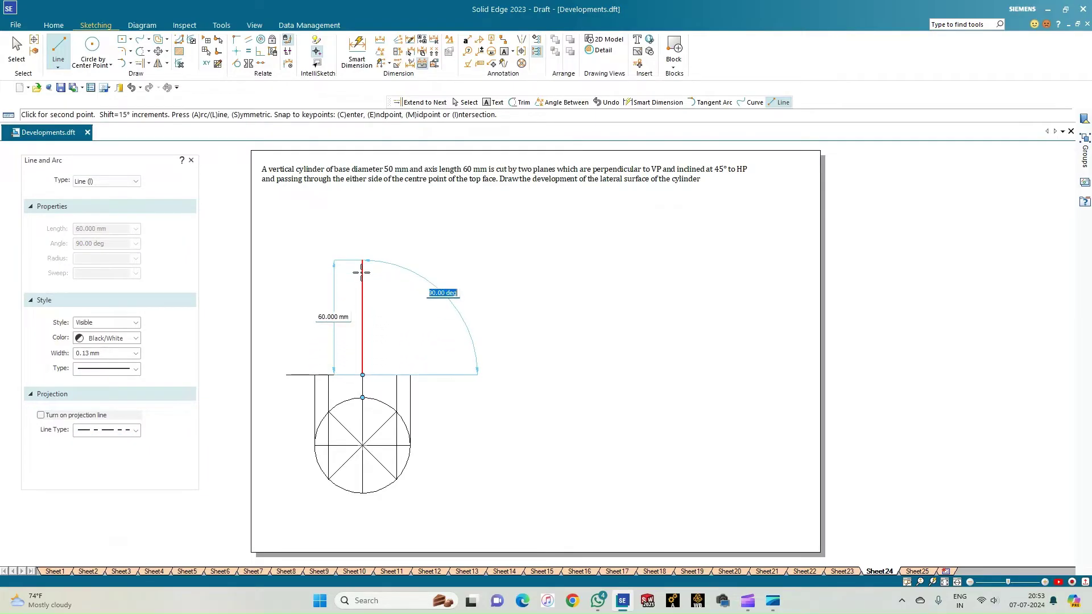
{"action": "key", "text": "Return"}
{"action": "key", "text": "Escape"}
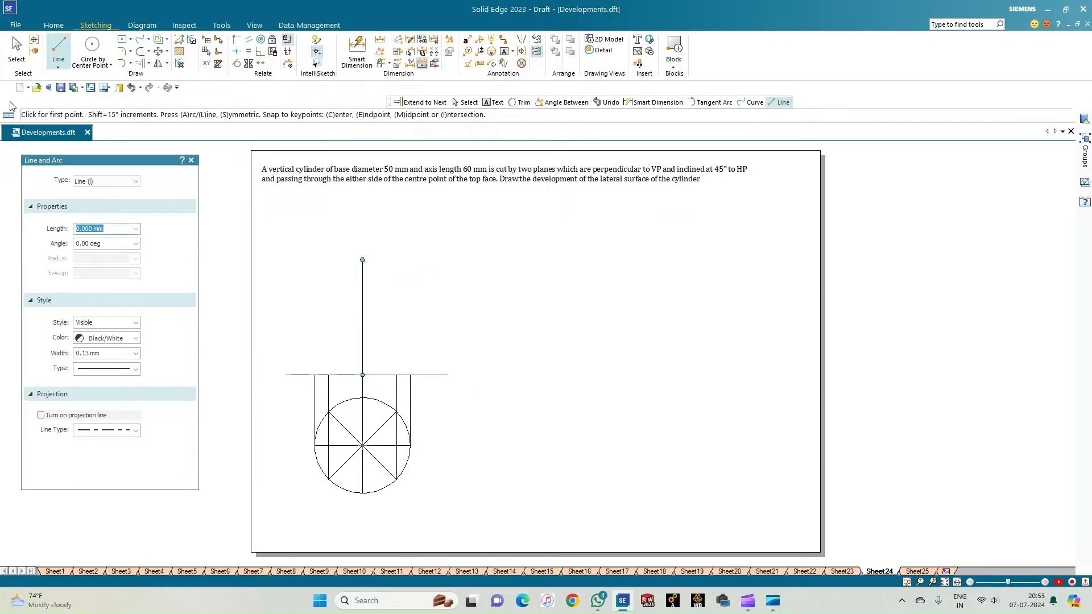
- Change the line type of the 60 mm vertical axis to a dash-dot centre line
{"action": "left_click", "coordinate": [18, 57]}
{"action": "left_click", "coordinate": [363, 311]}
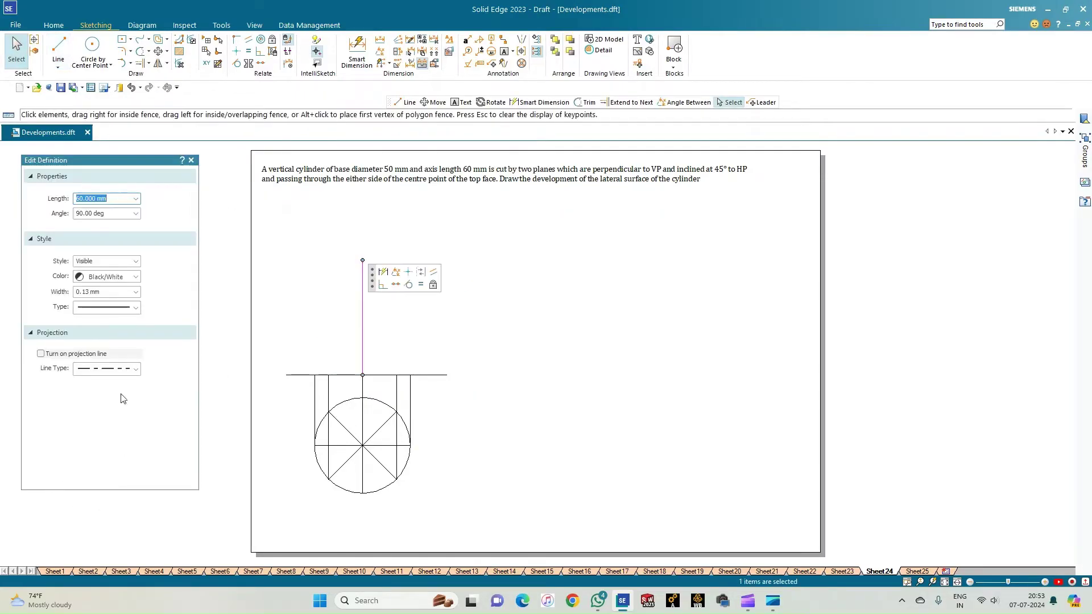
{"action": "left_click", "coordinate": [136, 308]}
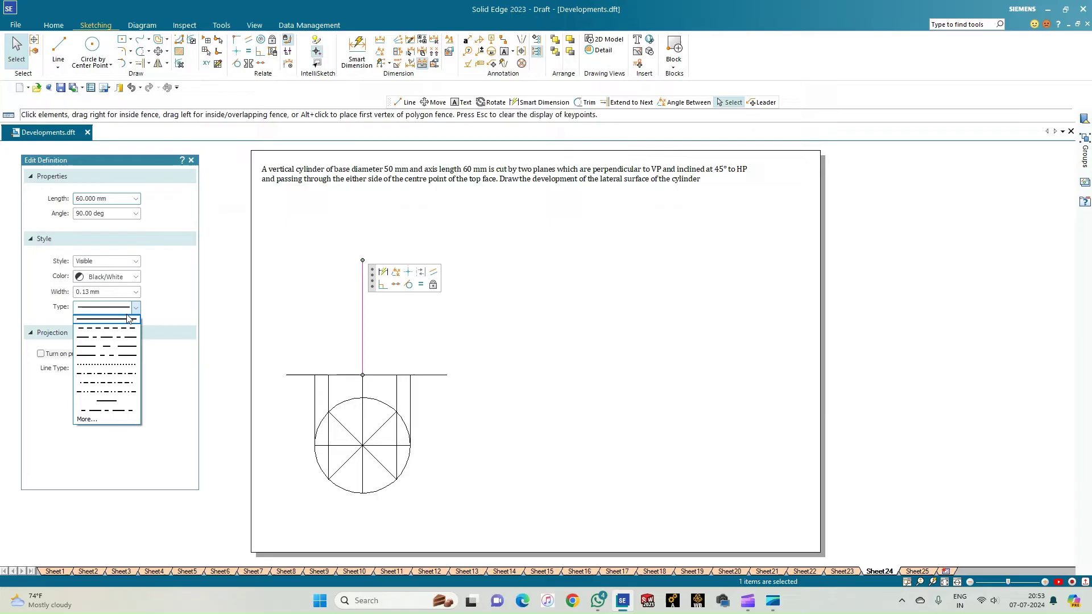
{"action": "left_click", "coordinate": [109, 341]}
{"action": "key", "text": "Escape"}
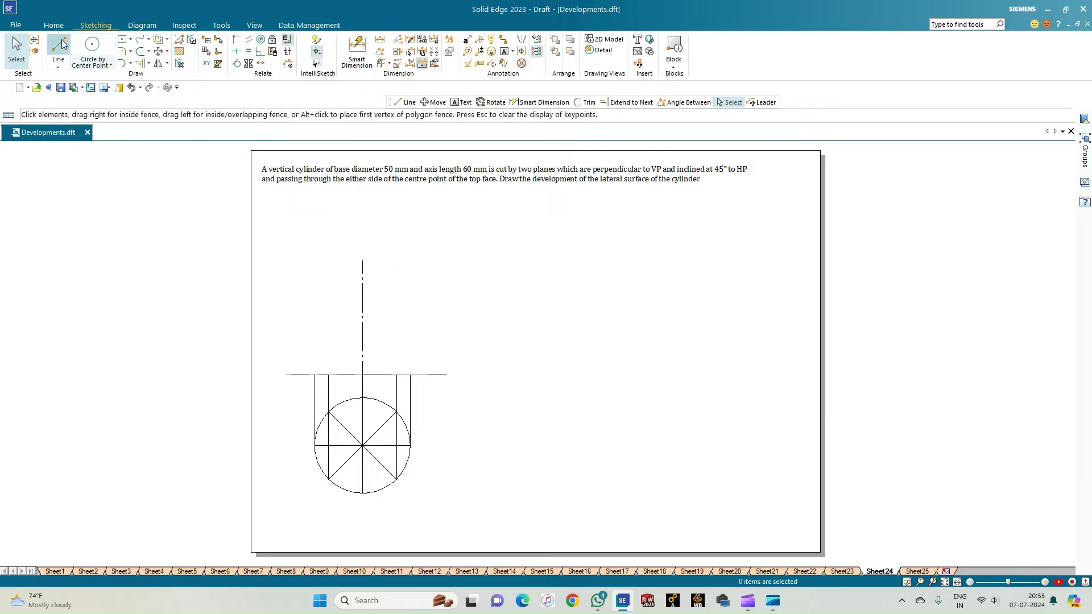
- Draw a 25 mm horizontal line rightward from the axis's upper end and a vertical edge down to the reference line
{"action": "key", "text": "l"}
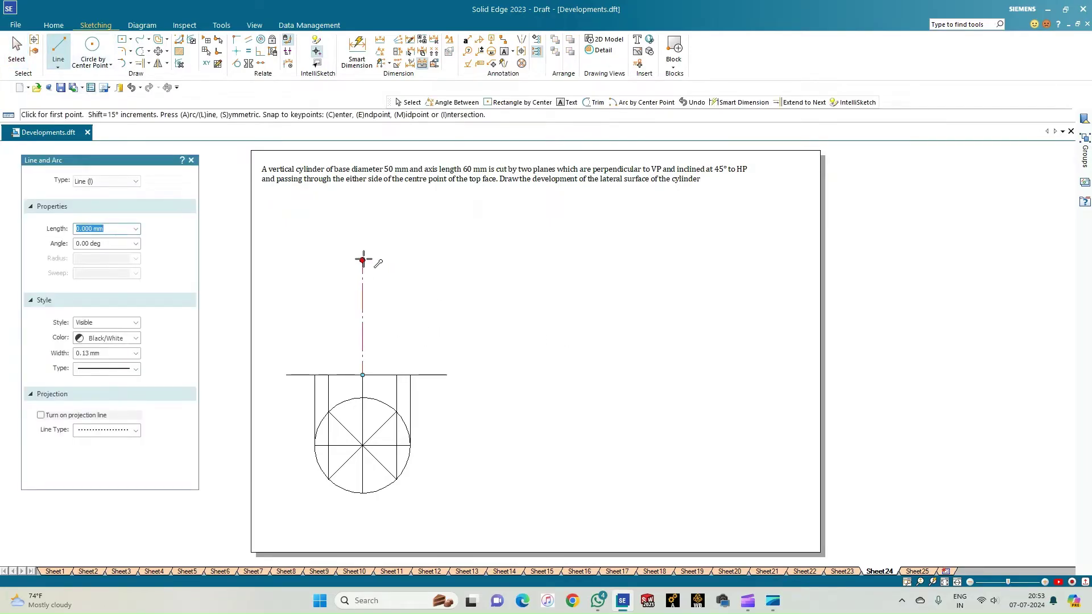
{"action": "left_click", "coordinate": [363, 260]}
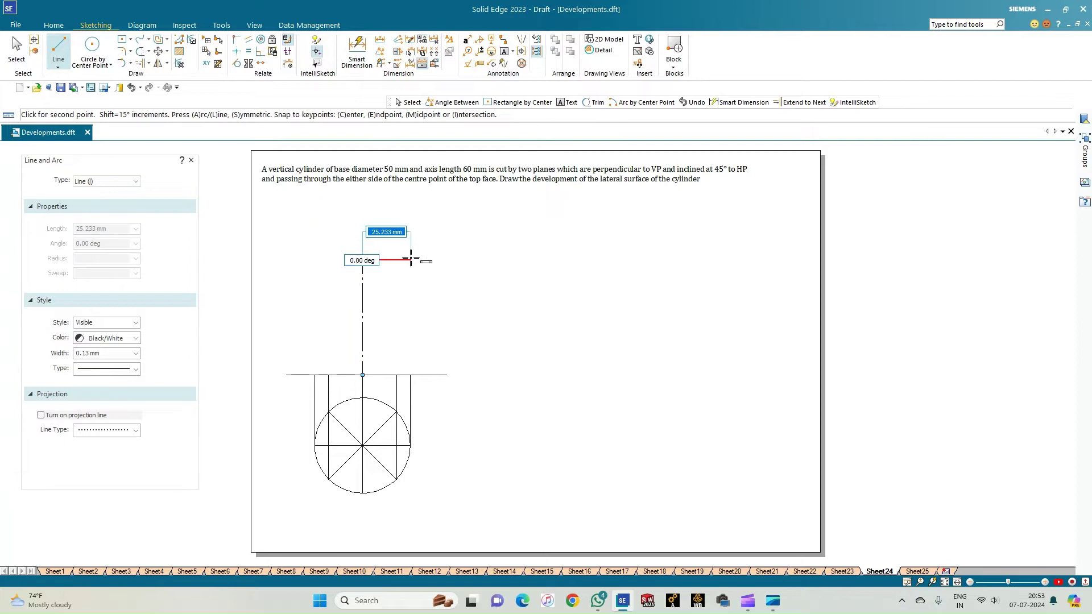
{"action": "type", "text": "25"}
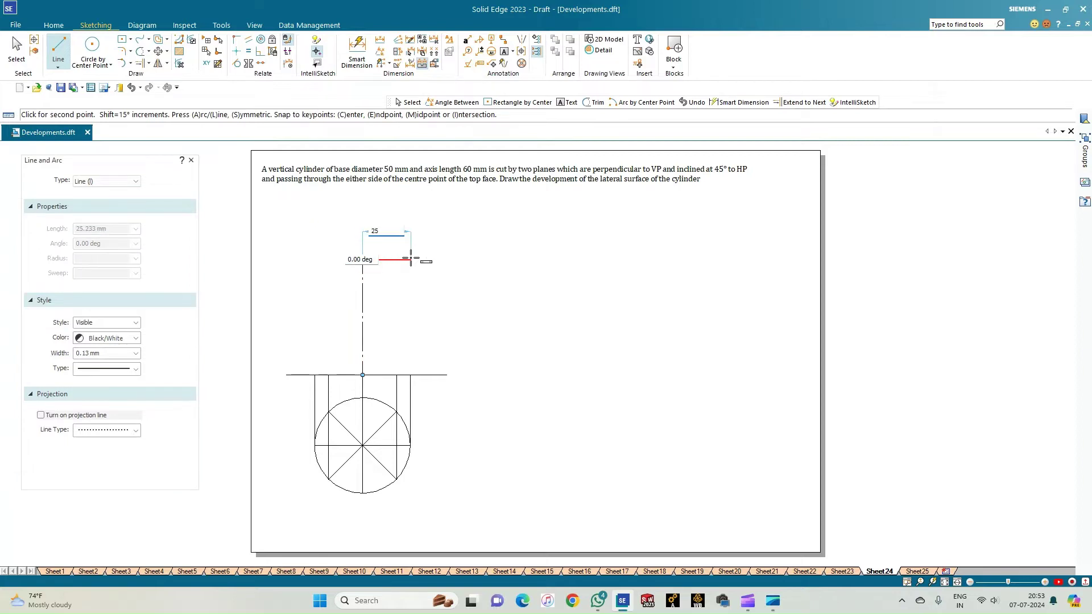
{"action": "key", "text": "Return"}
{"action": "left_click", "coordinate": [410, 260]}
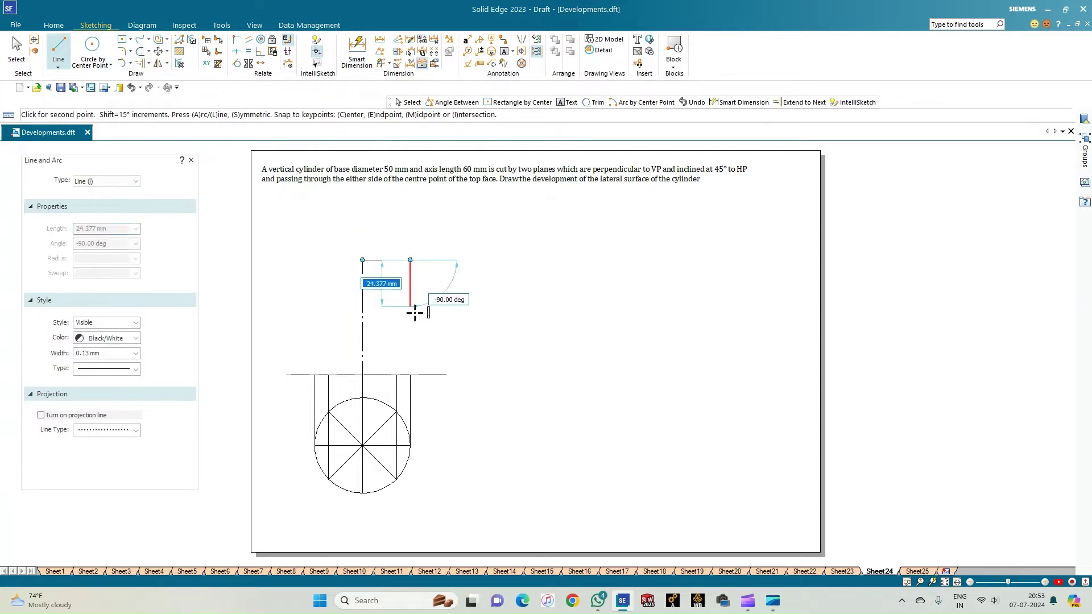
{"action": "left_click", "coordinate": [410, 375]}
- Draw a 25 mm horizontal line leftward from the axis's upper end and a vertical edge down to the reference line
{"action": "right_click", "coordinate": [361, 263]}
{"action": "left_click", "coordinate": [362, 260]}
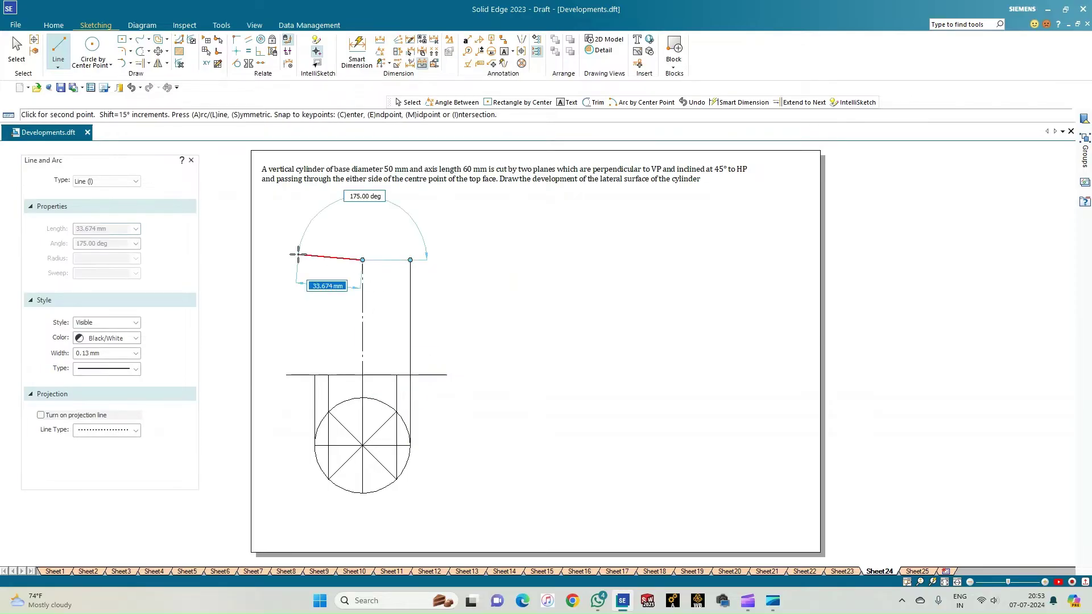
{"action": "type", "text": "25"}
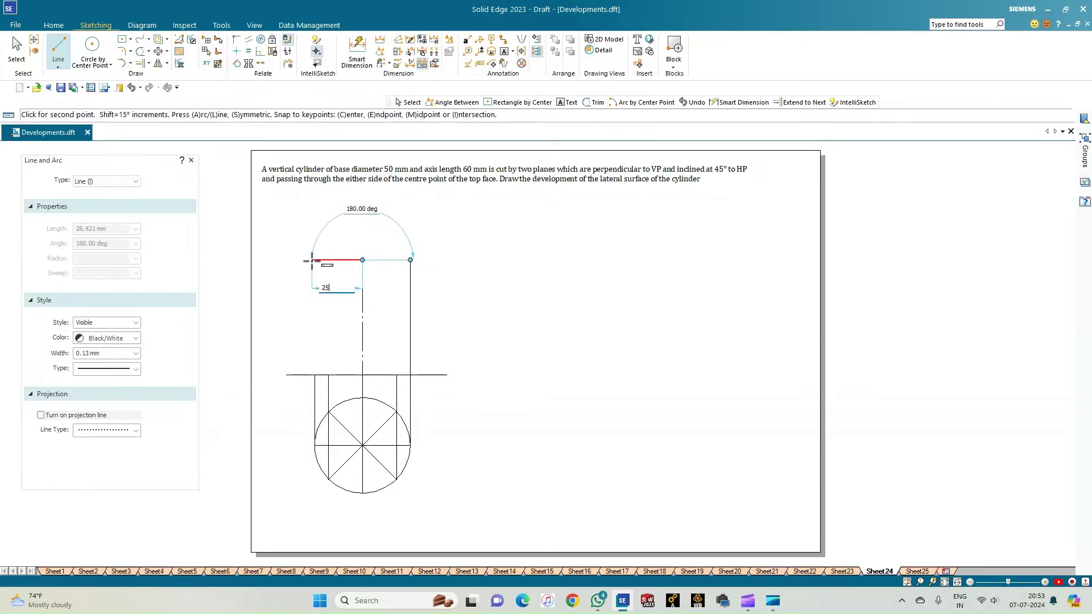
{"action": "key", "text": "Tab"}
{"action": "left_click", "coordinate": [312, 261]}
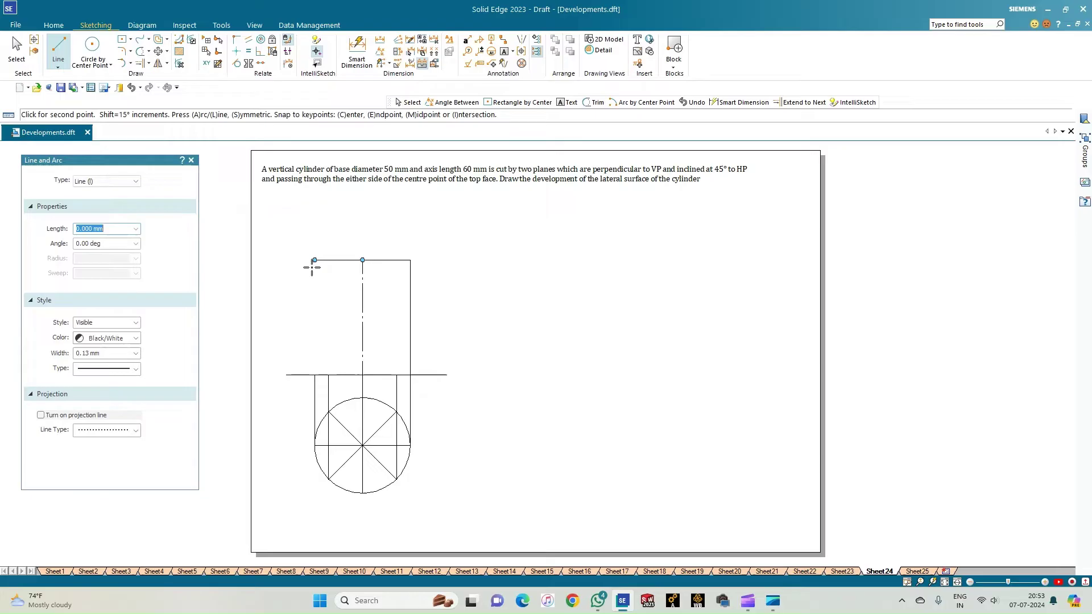
{"action": "left_click", "coordinate": [314, 375]}
{"action": "right_click", "coordinate": [290, 353]}
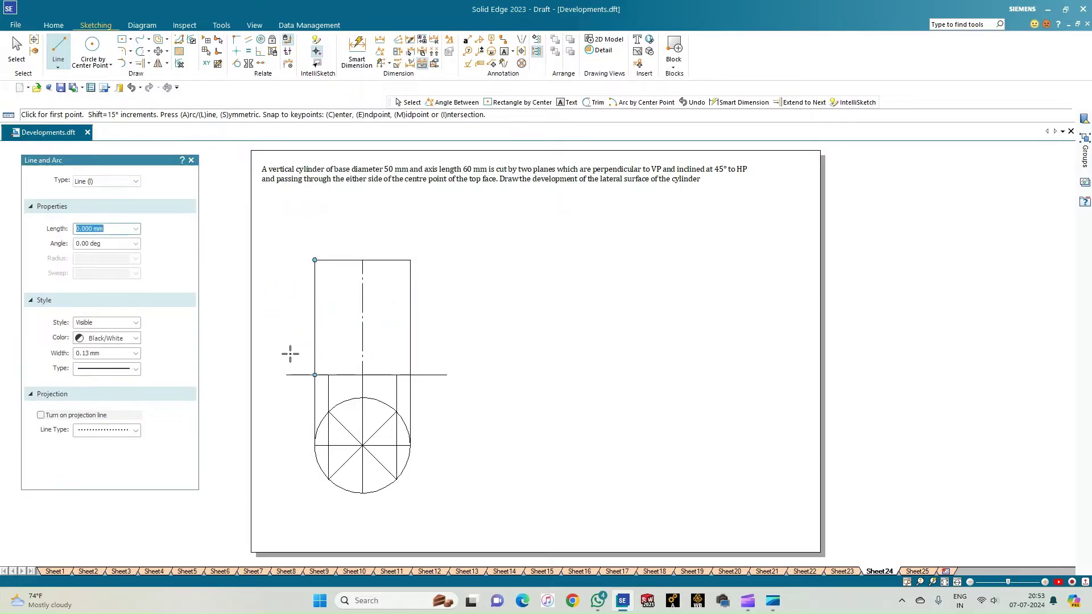
- Extend the two inner projection lines from the reference line up to the front view's upper edge
{"action": "left_click", "coordinate": [139, 63]}
{"action": "left_click", "coordinate": [328, 379]}
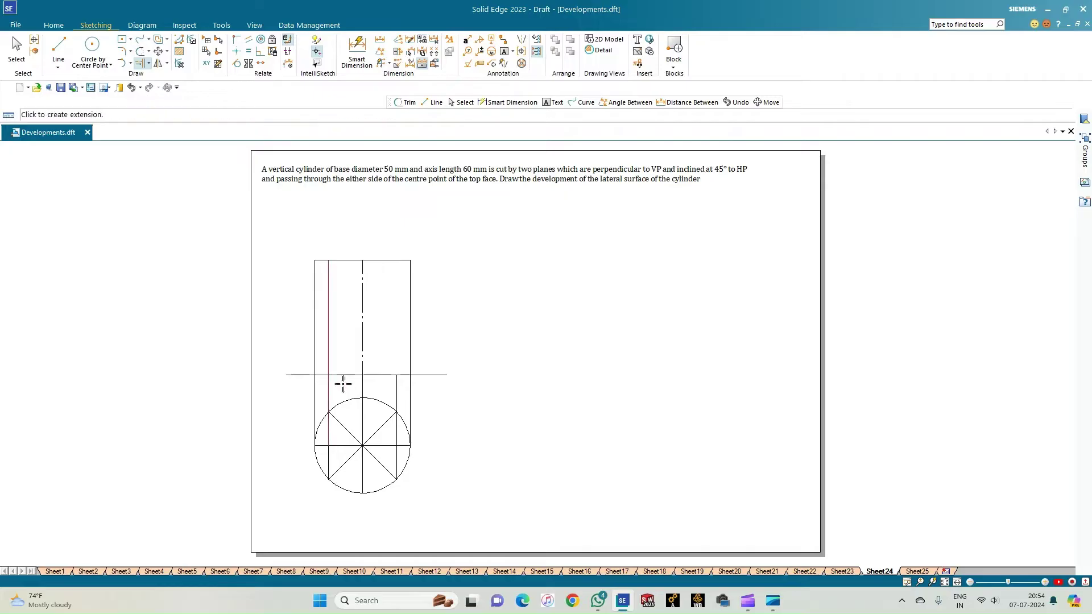
{"action": "left_click", "coordinate": [396, 388]}
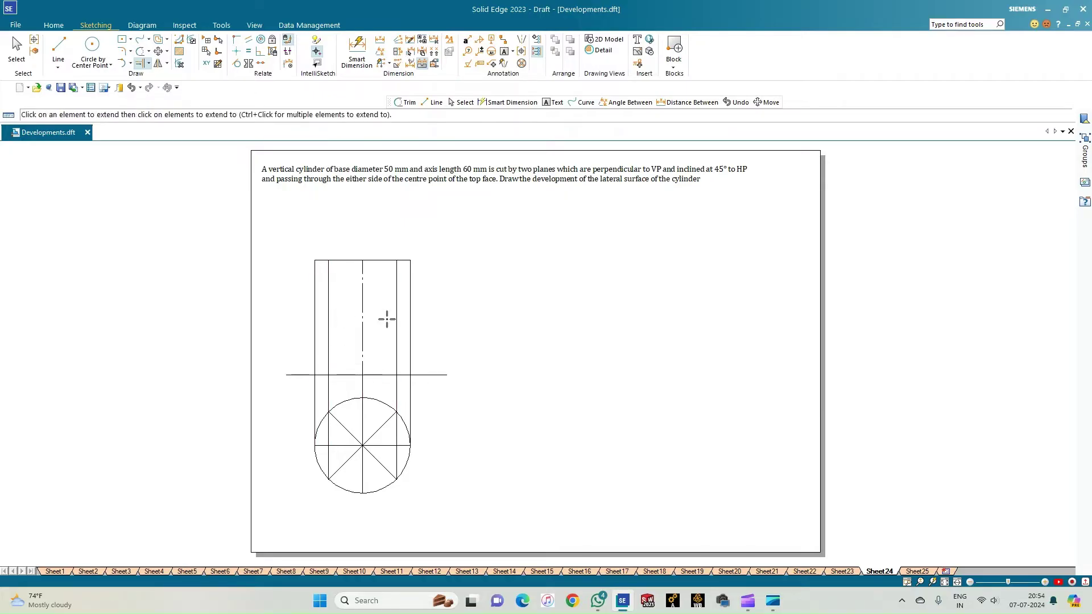
{"action": "left_click", "coordinate": [317, 323]}
- Set the text size to 2.8 and label the ends of the reference line X and Y
{"action": "left_click", "coordinate": [503, 52]}
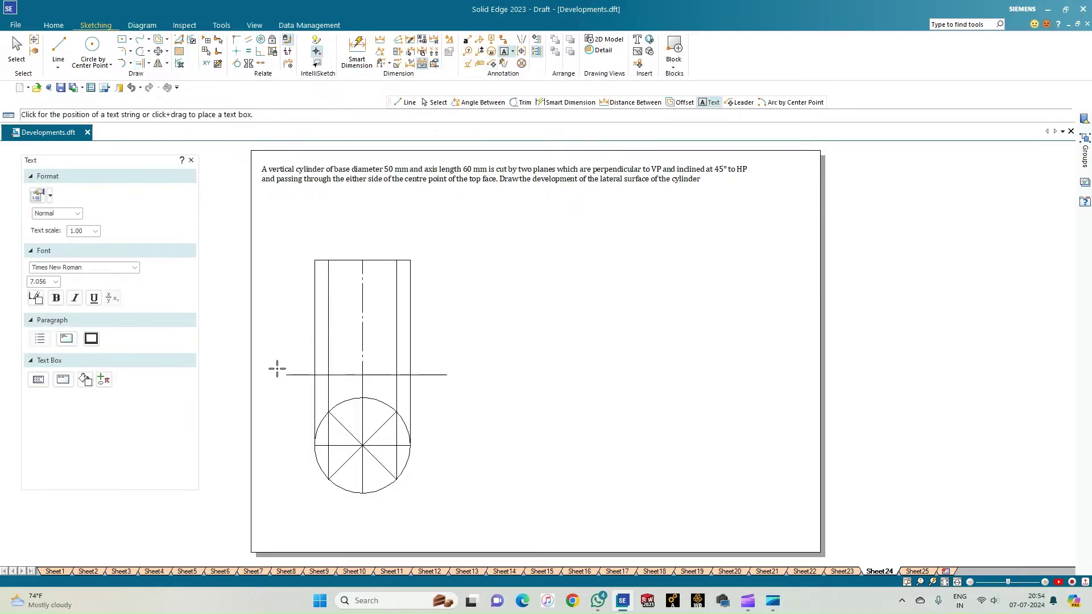
{"action": "left_click", "coordinate": [55, 283]}
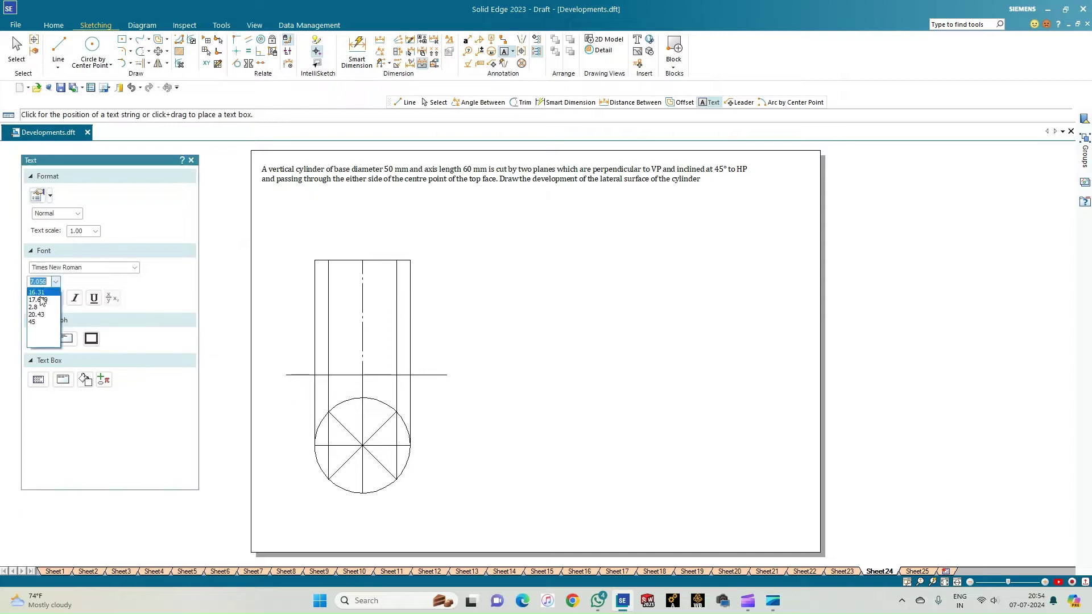
{"action": "left_click", "coordinate": [39, 310]}
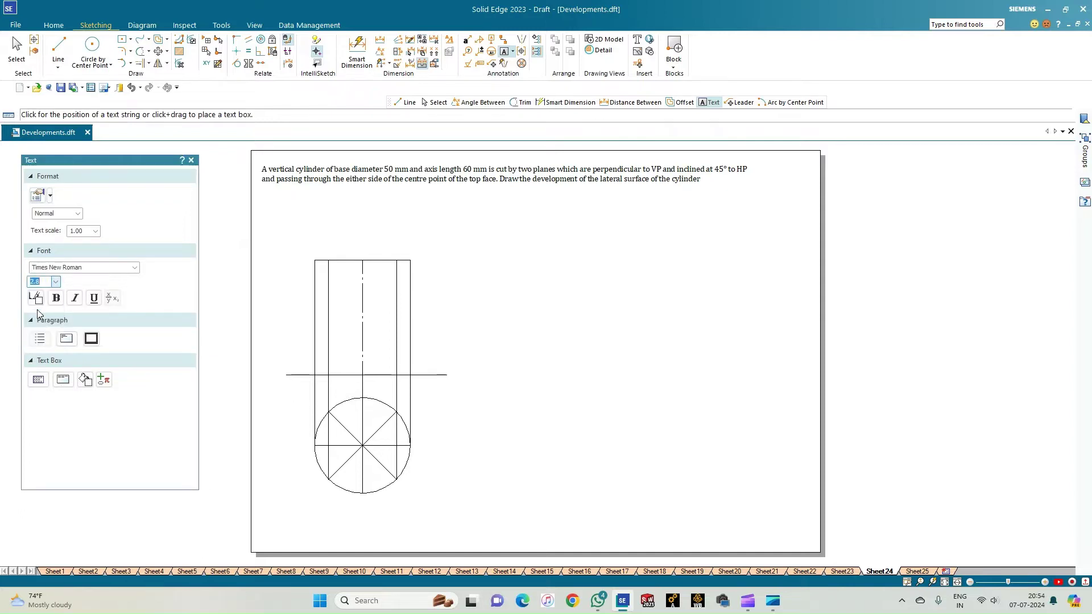
{"action": "left_click", "coordinate": [279, 375]}
{"action": "type", "text": "X"}
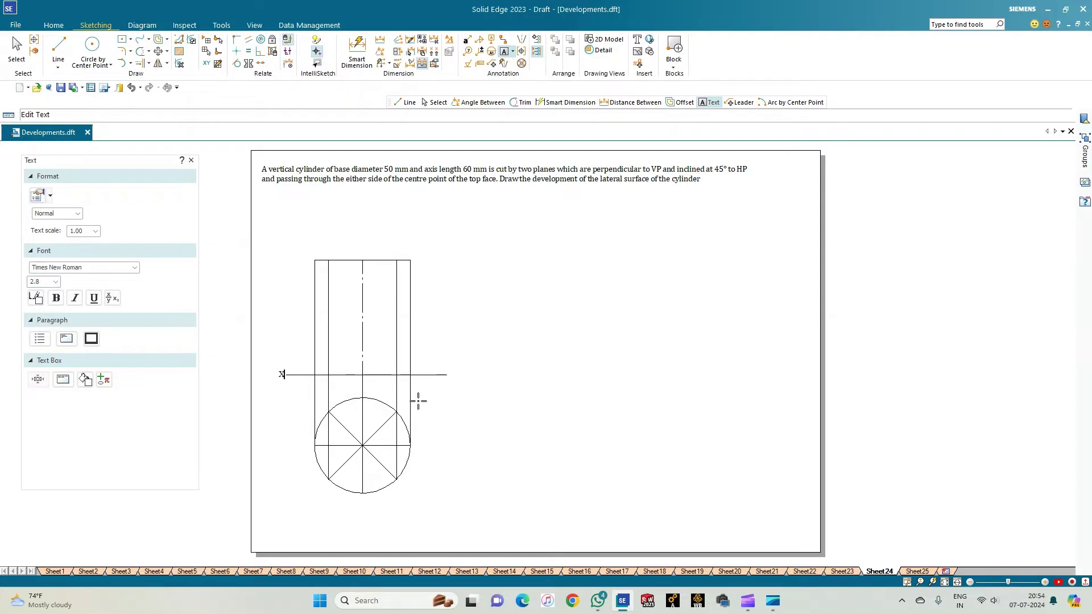
{"action": "left_click", "coordinate": [448, 372]}
{"action": "type", "text": "Y"}
- Add the label VP above and HP below the reference line near its Y end
{"action": "left_click", "coordinate": [429, 373]}
{"action": "type", "text": "VP"}
{"action": "left_click", "coordinate": [428, 377]}
{"action": "type", "text": "HP"}
- Label the division points around the circle counterclockwise through b, c, d, e, f, g and h
{"action": "left_click", "coordinate": [320, 474]}
{"action": "type", "text": "b"}
{"action": "left_click", "coordinate": [362, 496]}
{"action": "left_click", "coordinate": [397, 482]}
{"action": "type", "text": "d"}
{"action": "left_click", "coordinate": [413, 448]}
{"action": "type", "text": "e"}
{"action": "left_click", "coordinate": [400, 409]}
{"action": "type", "text": "f"}
{"action": "left_click", "coordinate": [358, 397]}
{"action": "type", "text": "g"}
{"action": "left_click", "coordinate": [321, 401]}
{"action": "type", "text": "h"}
- Label the circle's centre o(o1)
{"action": "left_click", "coordinate": [361, 438]}
{"action": "type", "text": "o(o1"}
{"action": "key", "text": "Return"}
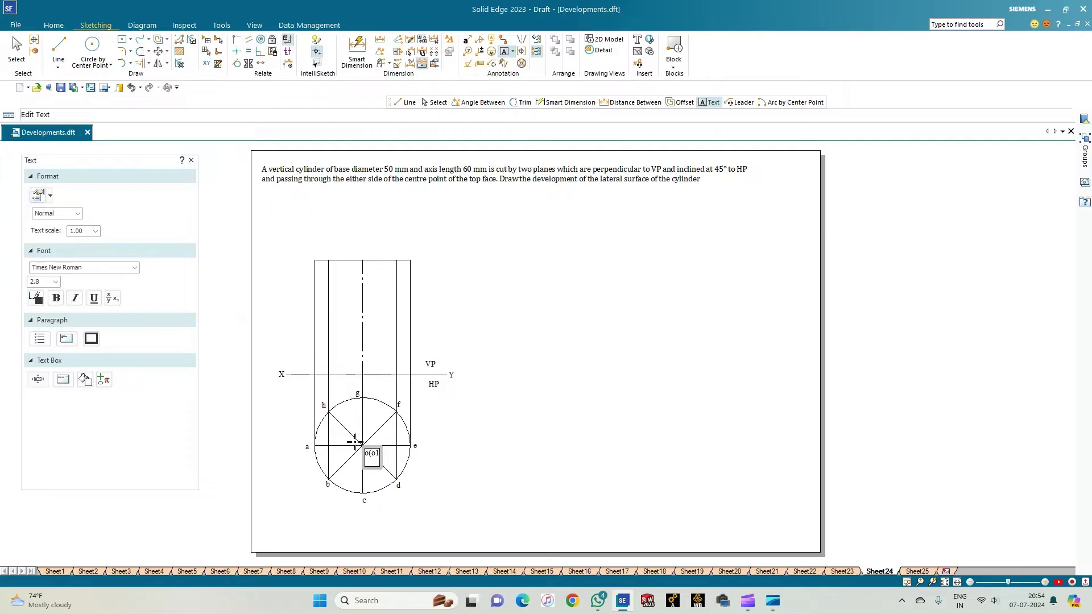
{"action": "key", "text": "BackSpace"}
{"action": "key", "text": "BackSpace"}
{"action": "type", "text": ")"}
- Add the label o' above the upper end of the front view's axis
{"action": "left_click", "coordinate": [541, 444]}
{"action": "left_click", "coordinate": [541, 444]}
{"action": "key", "text": "BackSpace"}
{"action": "type", "text": "'"}
{"action": "key", "text": "Escape"}
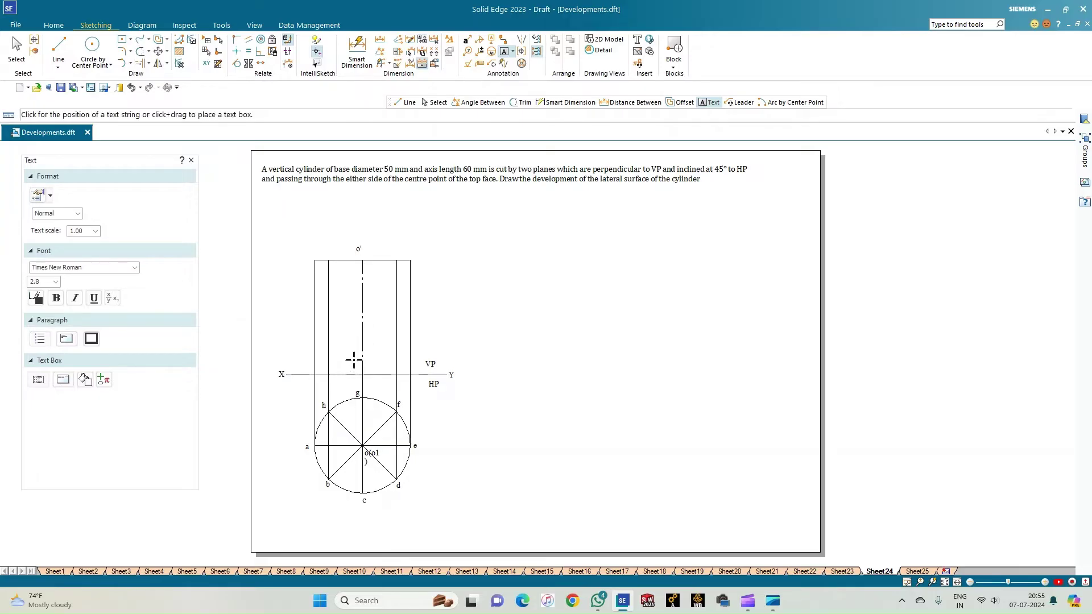
- Label the axis's base point o1 and add c'(g') beside the axis at its base and upper end
{"action": "left_click", "coordinate": [353, 357]}
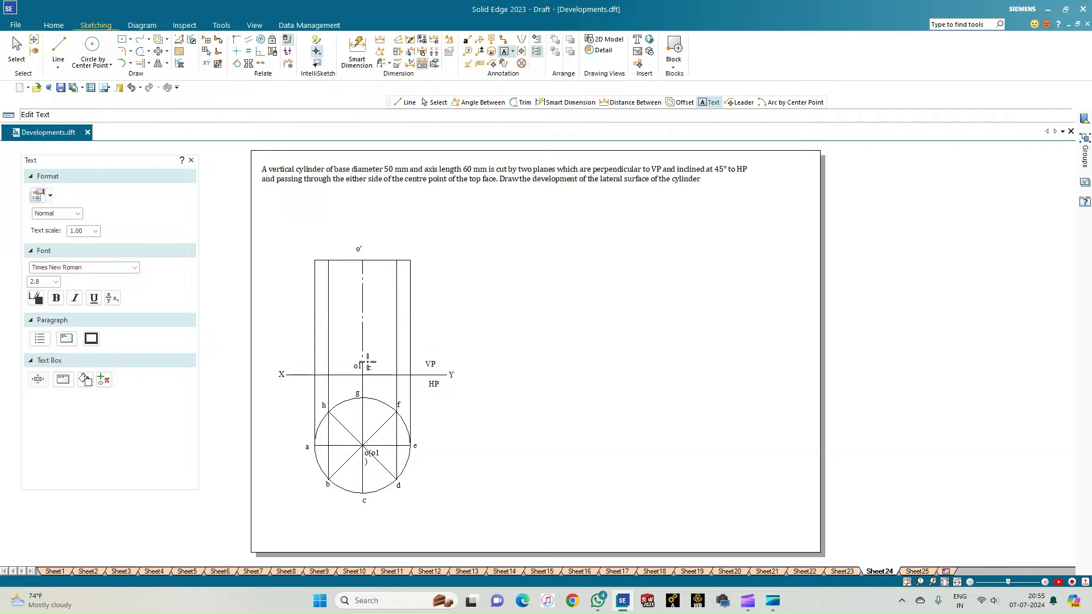
{"action": "type", "text": "(g'"}
{"action": "left_click", "coordinate": [383, 275]}
{"action": "type", "text": "c'(g')"}
- Label the generators right of the axis d'(f') and e' at the upper edge, and d1'(f1') and e1' at the base
{"action": "left_click", "coordinate": [16, 52]}
{"action": "type", "text": "d"}
{"action": "type", "text": "'(f"}
{"action": "type", "text": "'"}
{"action": "left_click", "coordinate": [388, 366]}
{"action": "type", "text": "1'(f1')"}
- Label the generators left of the axis b1'(h1') and a1' at the base, and b'(h') and a' at the upper edge
{"action": "key", "text": "BackSpace"}
{"action": "type", "text": "b1'(h1"}
{"action": "left_click", "coordinate": [329, 250]}
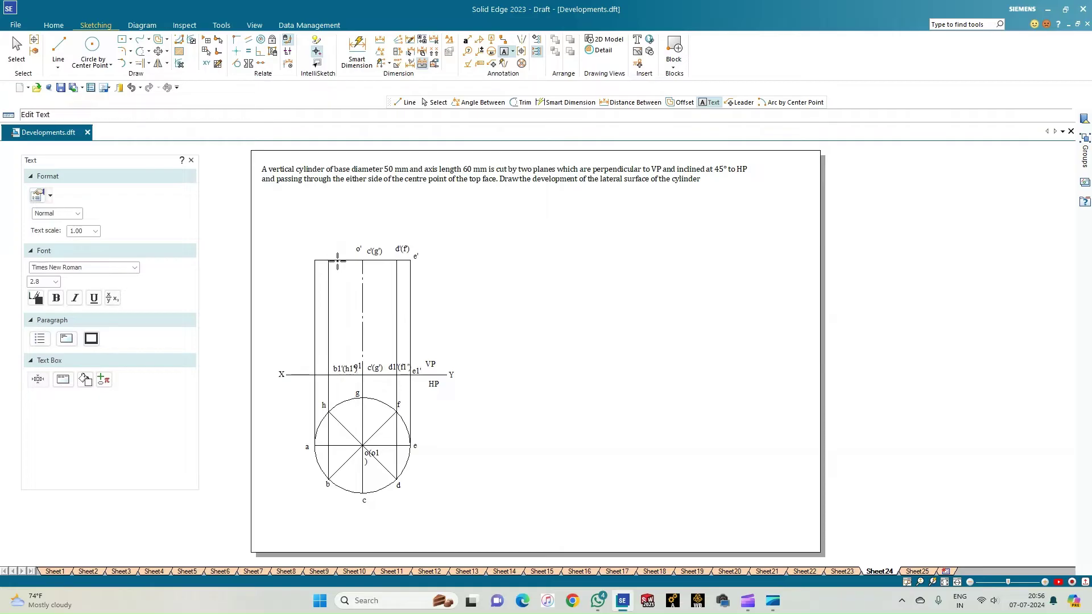
{"action": "type", "text": "b'(h')"}
{"action": "left_click", "coordinate": [308, 368]}
{"action": "type", "text": "a'1'"}
{"action": "left_click", "coordinate": [310, 251]}
{"action": "key", "text": "Escape"}
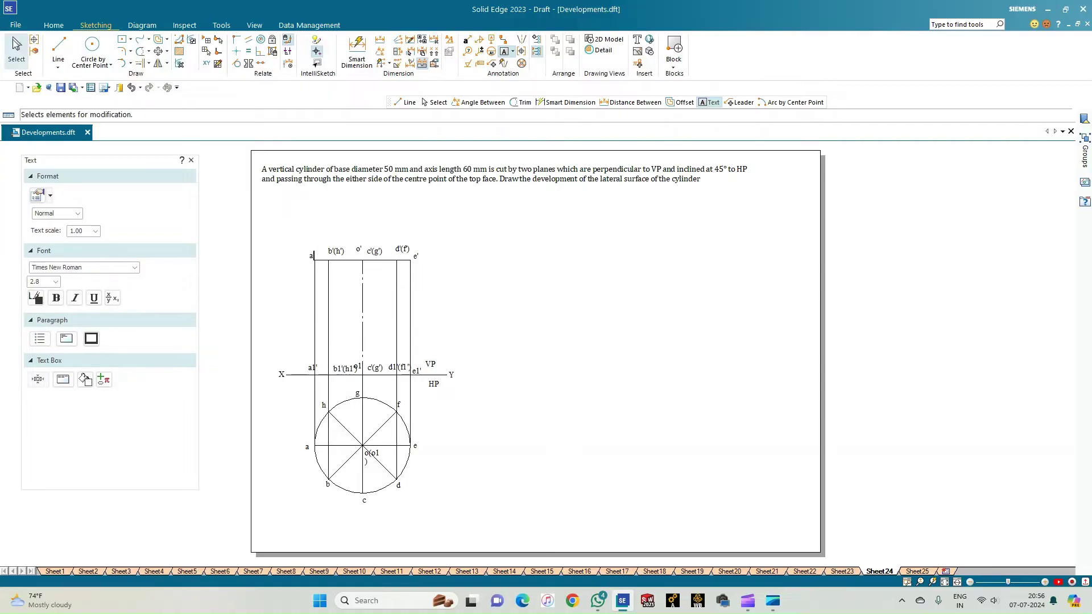
- Reposition the labels a1', b1'(h1') and b'(h') slightly leftward so they sit clear beside their generators
{"action": "left_click", "coordinate": [307, 365]}
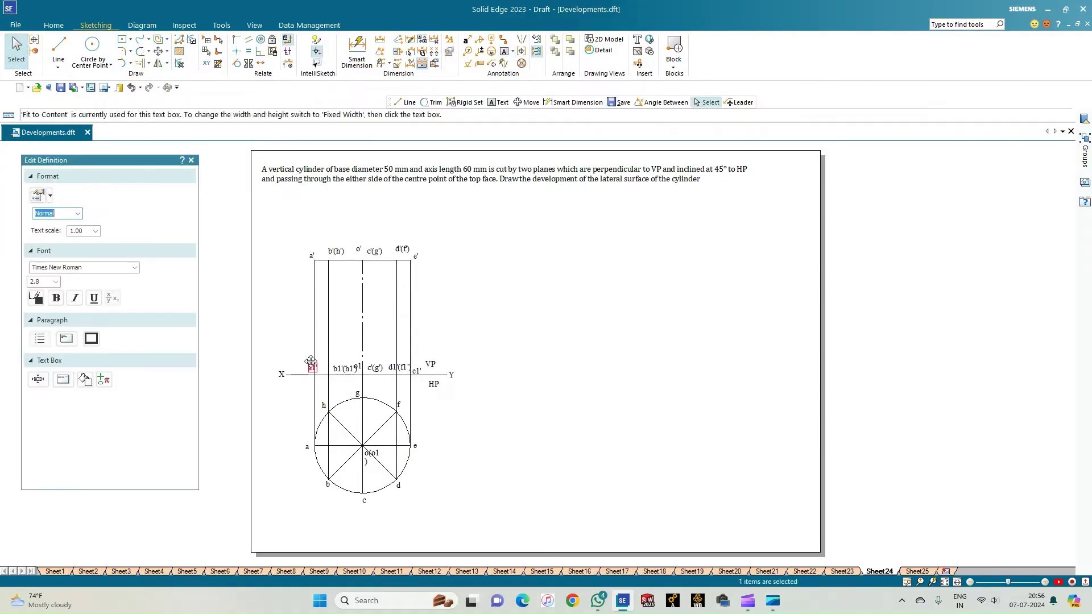
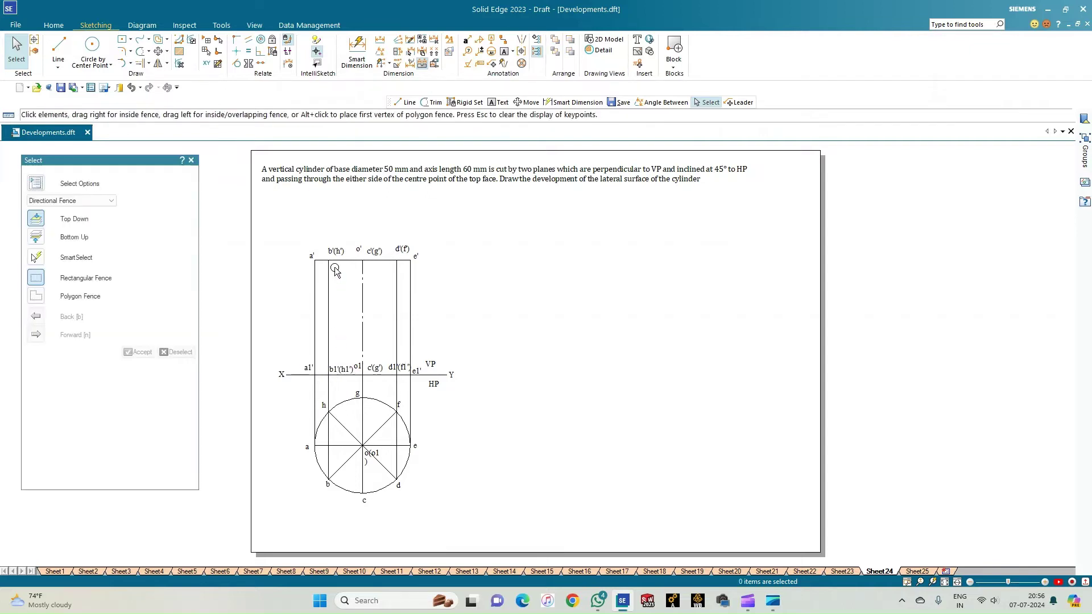
{"action": "double_click", "coordinate": [337, 250]}
{"action": "left_click_drag", "start_coordinate": [339, 246], "coordinate": [332, 248]}
- Move the labels o', c'(g') and d'(f') down closer to the front view's upper edge
{"action": "double_click", "coordinate": [370, 253]}
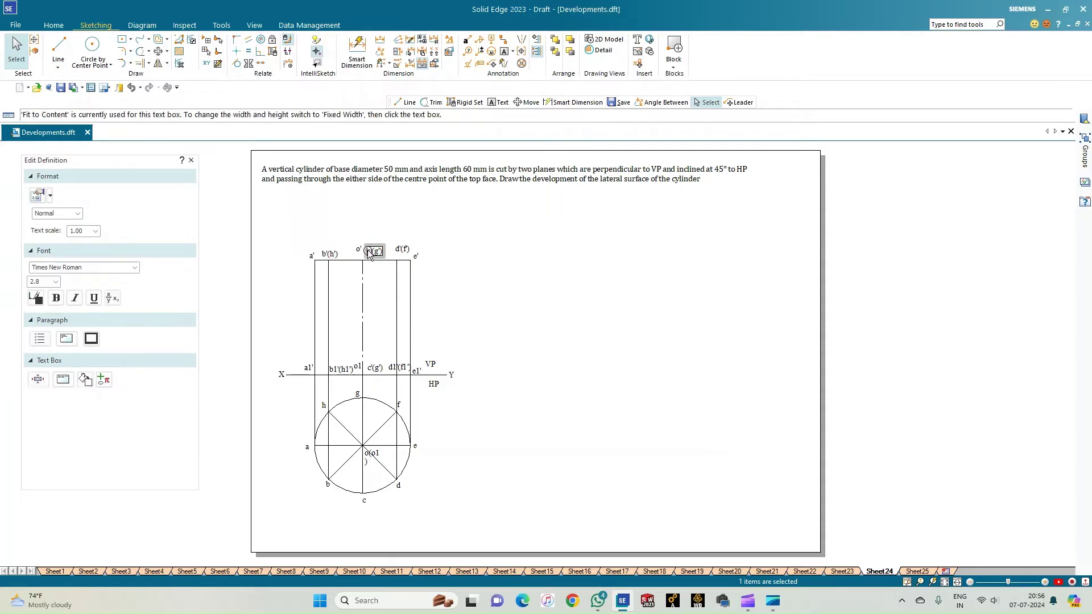
{"action": "left_click", "coordinate": [361, 251]}
{"action": "left_click_drag", "start_coordinate": [362, 250], "coordinate": [381, 251]}
{"action": "double_click", "coordinate": [378, 252]}
{"action": "left_click", "coordinate": [380, 251]}
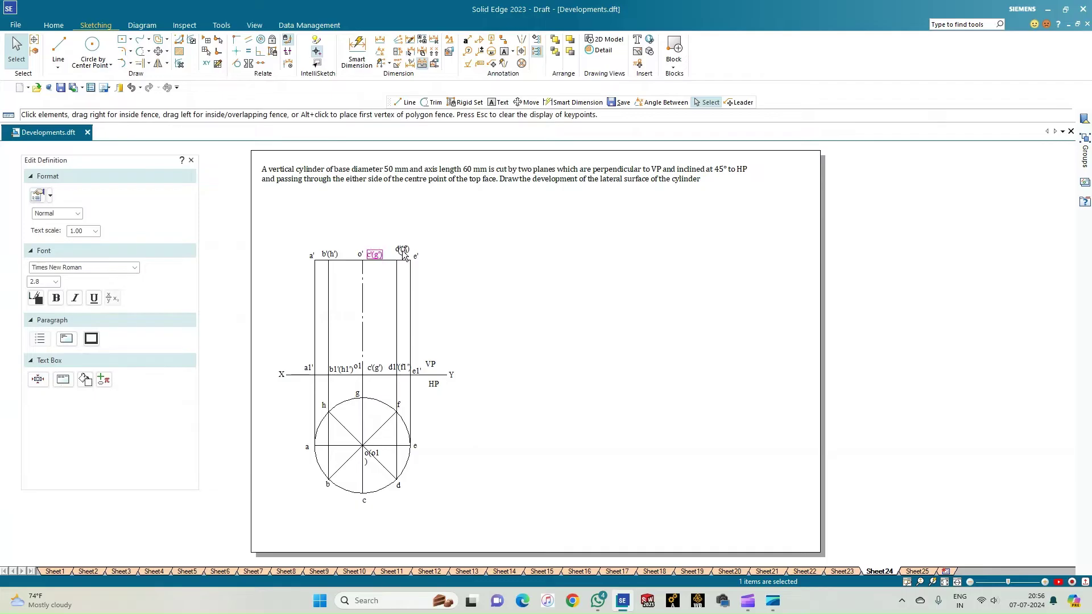
{"action": "double_click", "coordinate": [401, 249]}
{"action": "left_click", "coordinate": [397, 246]}
{"action": "left_click_drag", "start_coordinate": [397, 245], "coordinate": [396, 251]}
{"action": "left_click", "coordinate": [378, 295]}
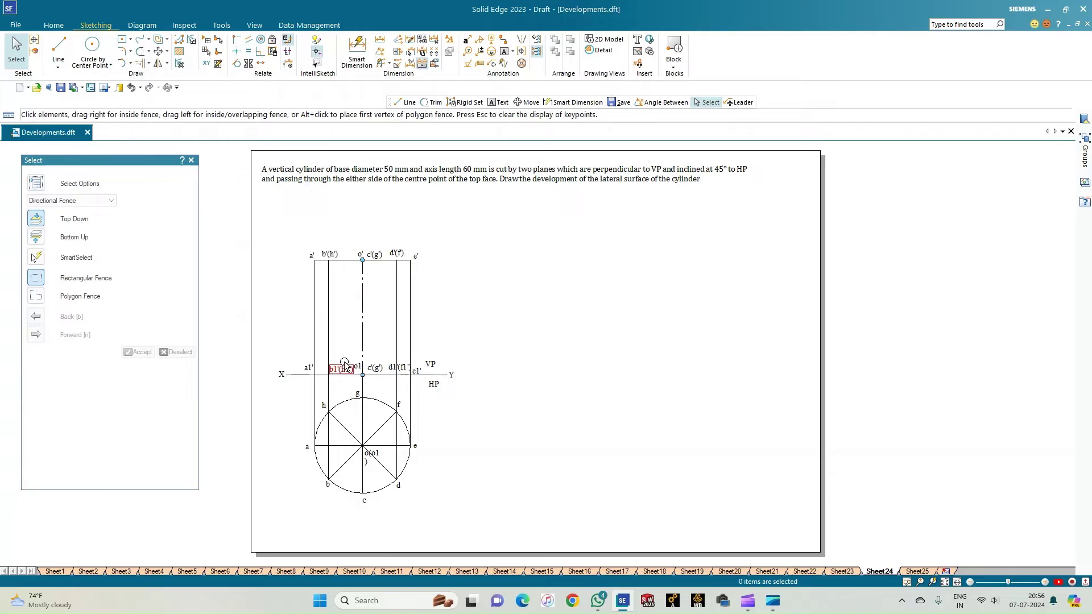
- Draw the left cutting plane line from o' at an angle of -180+45 degrees, ending on generator a'a1'
{"action": "key", "text": "l"}
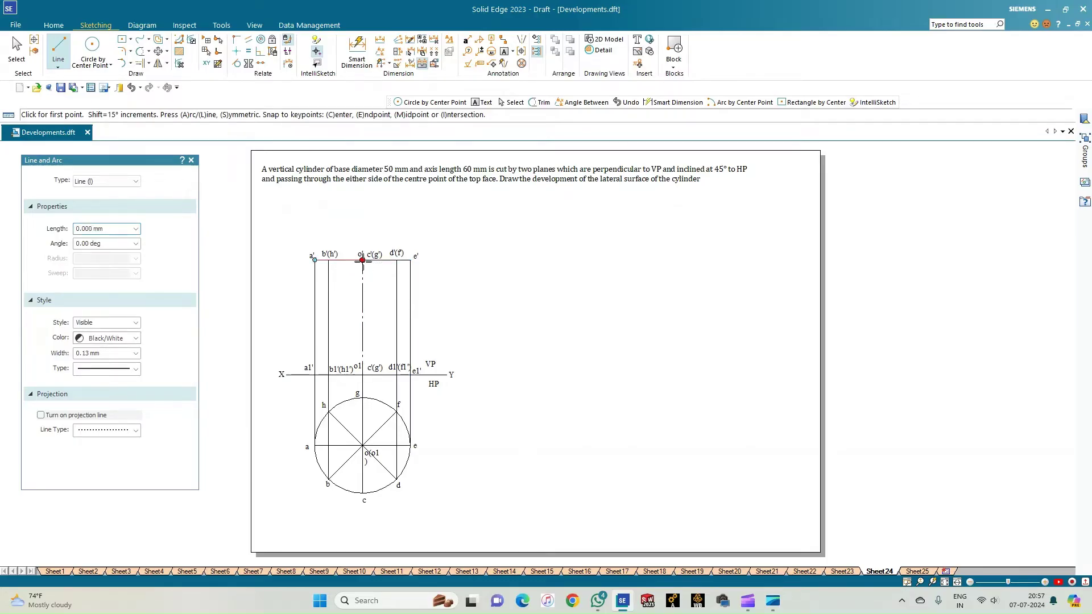
{"action": "left_click", "coordinate": [362, 261]}
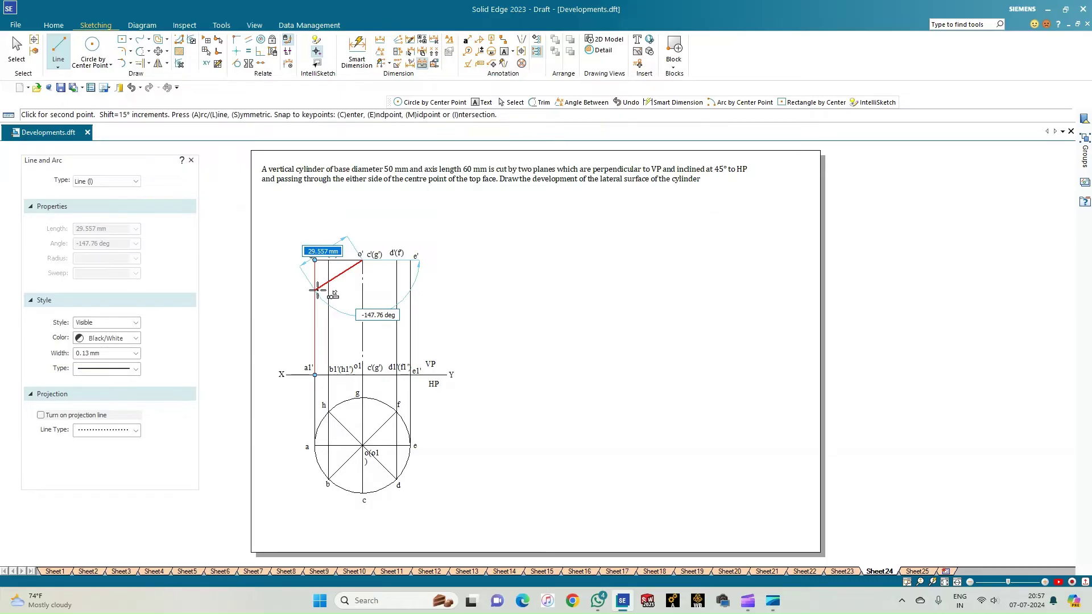
{"action": "key", "text": "Tab"}
{"action": "key", "text": "BackSpace"}
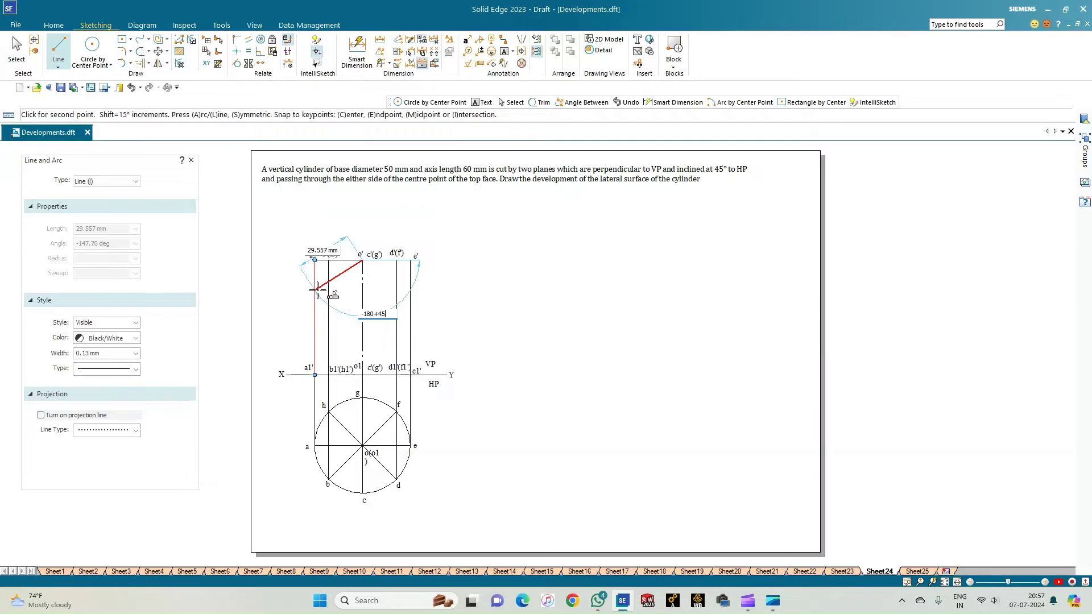
{"action": "type", "text": "-180+45"}
{"action": "key", "text": "Tab"}
{"action": "key", "text": "Return"}
- Dimension the angle between the left cutting plane line and the front view's upper edge
{"action": "left_click", "coordinate": [380, 59]}
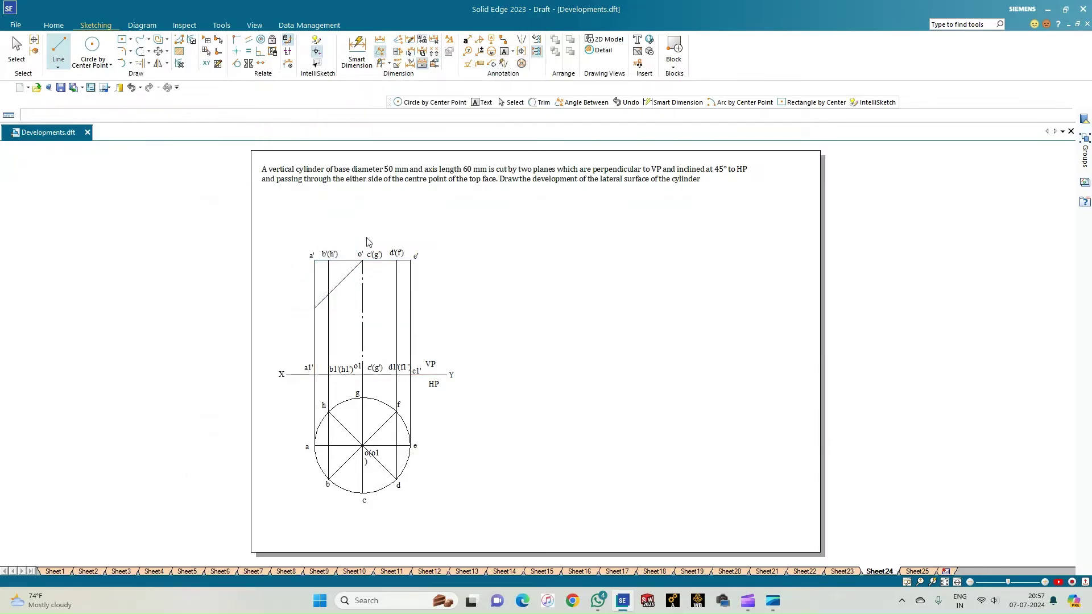
{"action": "left_click", "coordinate": [350, 272]}
{"action": "left_click", "coordinate": [344, 259]}
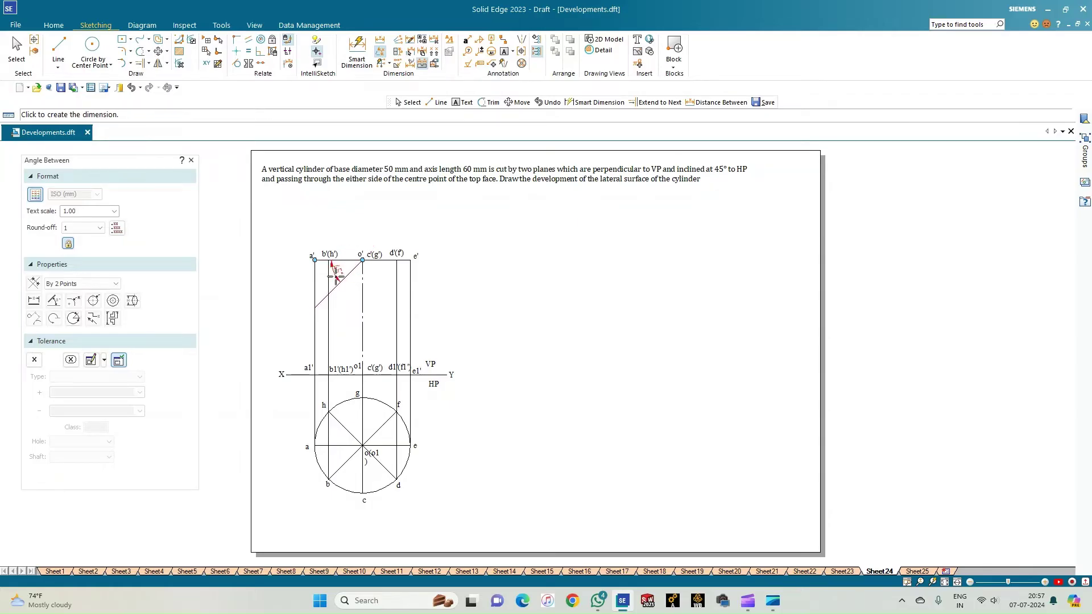
{"action": "left_click", "coordinate": [341, 274]}
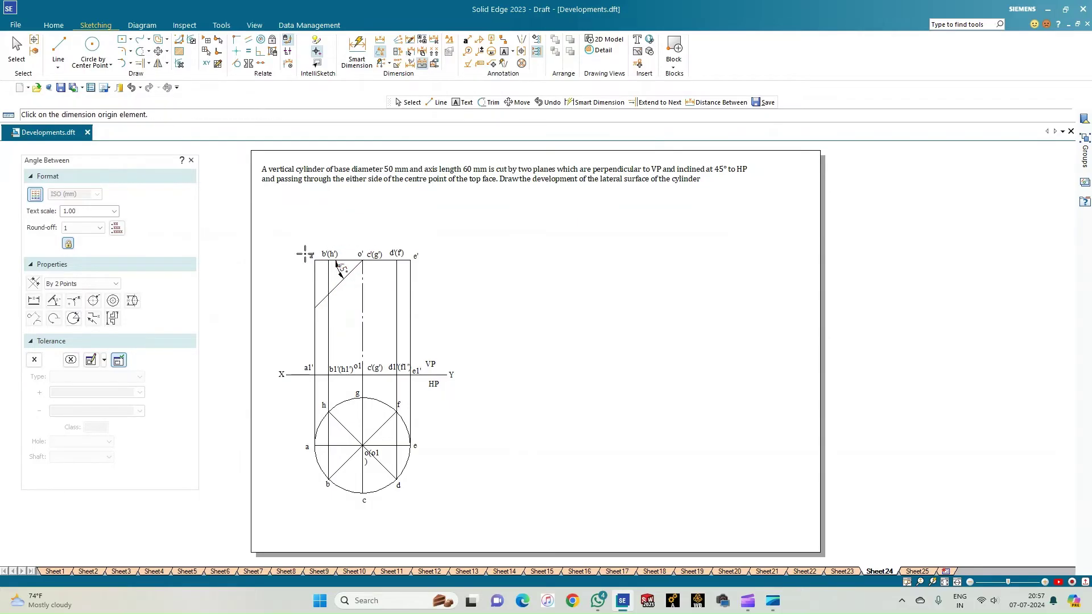
- Draw the right cutting plane line from o' at -45 degrees, ending on generator e'e1'
{"action": "left_click", "coordinate": [58, 46]}
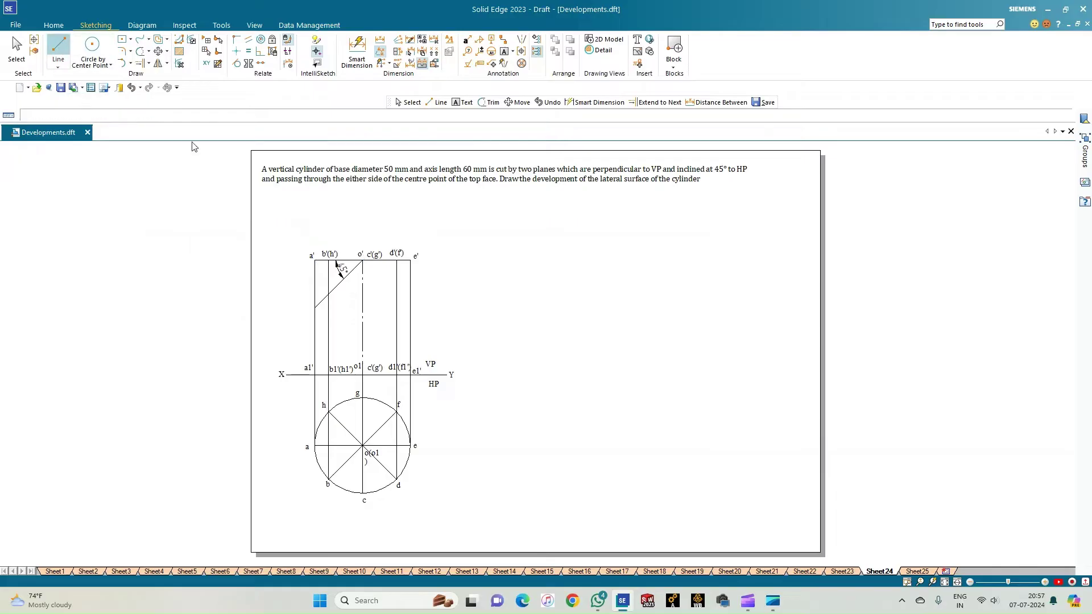
{"action": "left_click", "coordinate": [362, 261]}
{"action": "key", "text": "Tab"}
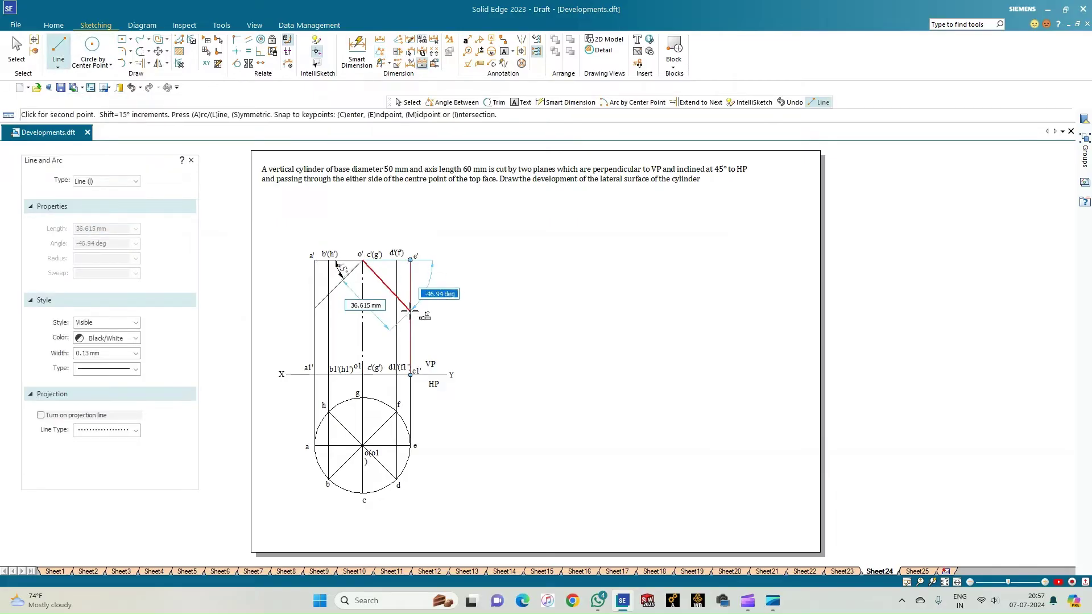
{"action": "key", "text": "BackSpace"}
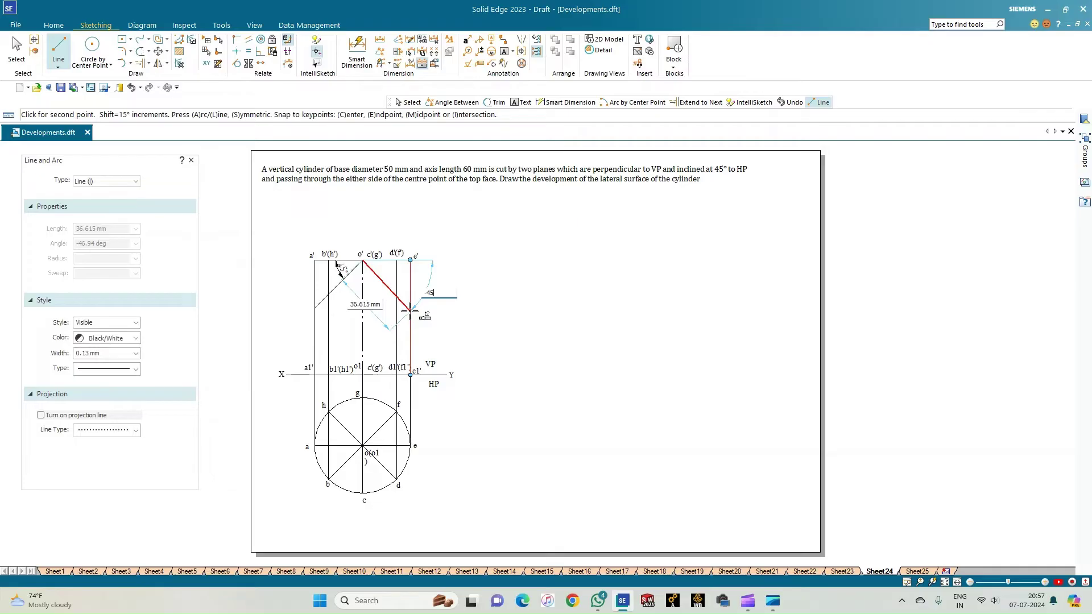
{"action": "key", "text": "Tab"}
{"action": "key", "text": "Return"}
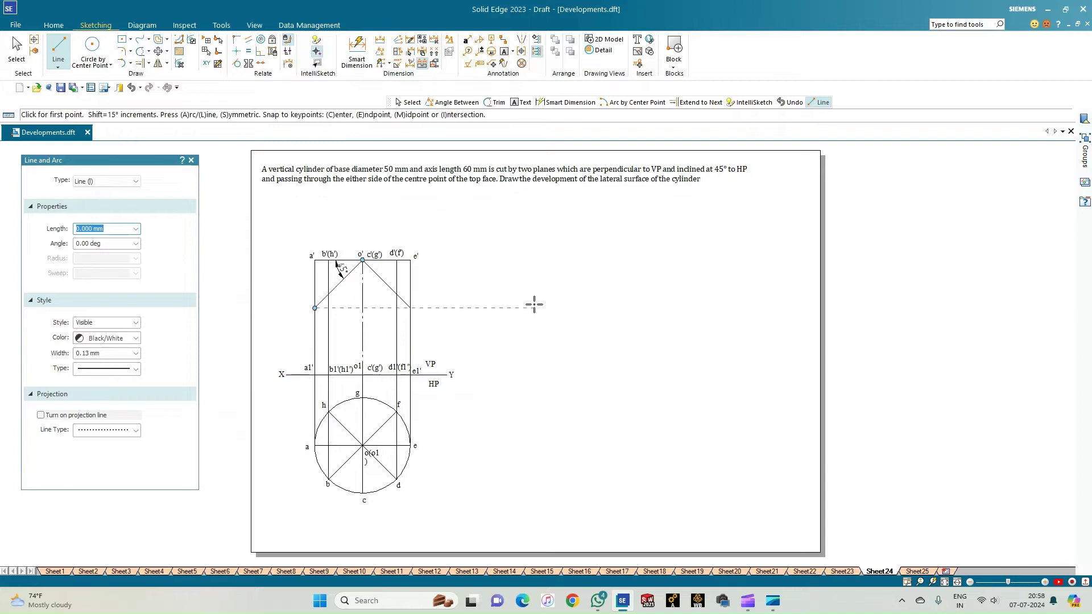
- Trace the truncated front view's left edge, base and right edge with 0.50 mm wide lines below the cutting planes
{"action": "left_click", "coordinate": [58, 51]}
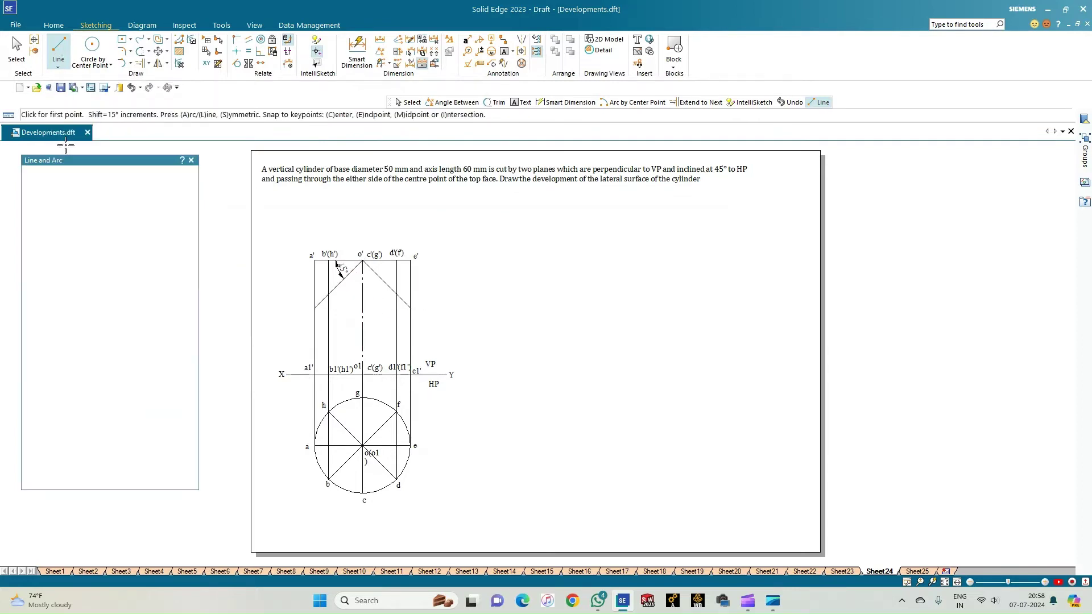
{"action": "left_click", "coordinate": [137, 354]}
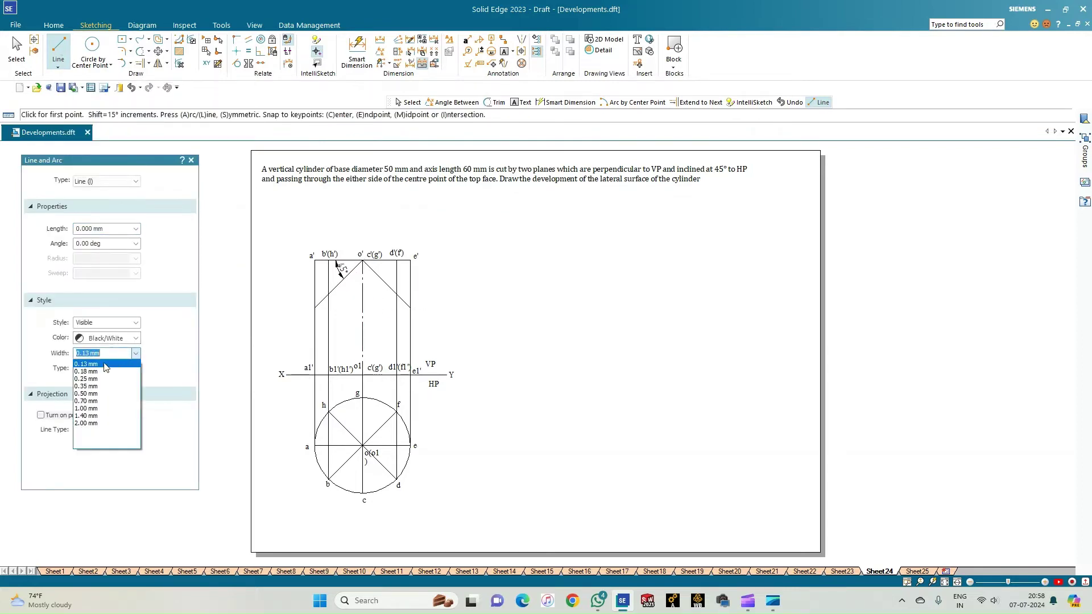
{"action": "left_click", "coordinate": [91, 398]}
{"action": "left_click", "coordinate": [314, 259]}
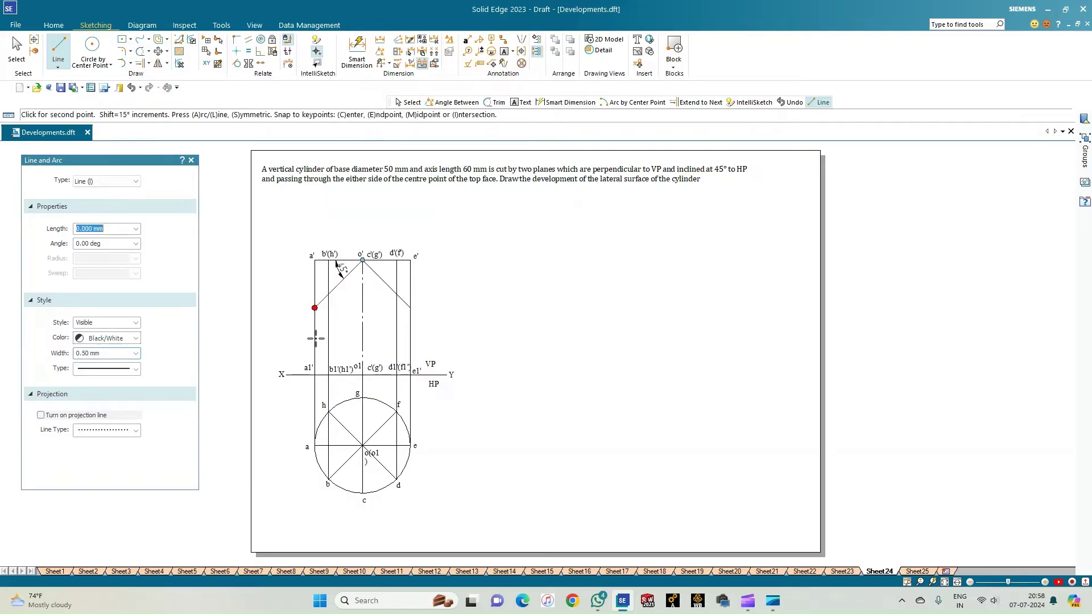
{"action": "left_click", "coordinate": [314, 376]}
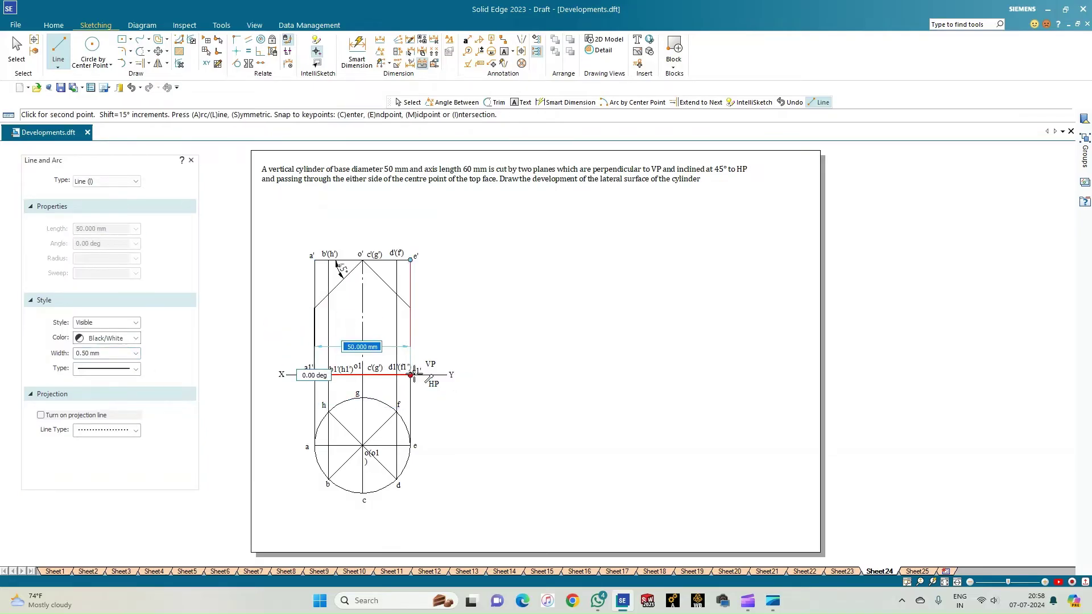
{"action": "left_click", "coordinate": [412, 375]}
{"action": "left_click", "coordinate": [410, 309]}
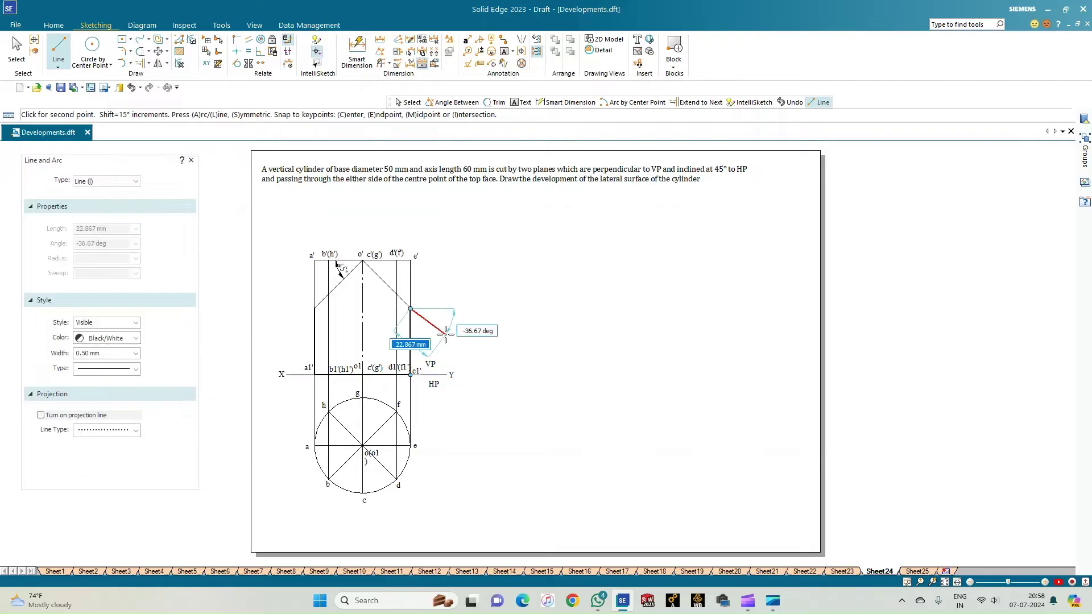
{"action": "right_click", "coordinate": [445, 335]}
- Trace the generators at b1'(h1'), o1' and d1'(f1') from the cutting lines to the base with 0.50 mm lines
{"action": "scroll", "coordinate": [445, 335], "scroll_direction": "up", "scroll_amount": 2}
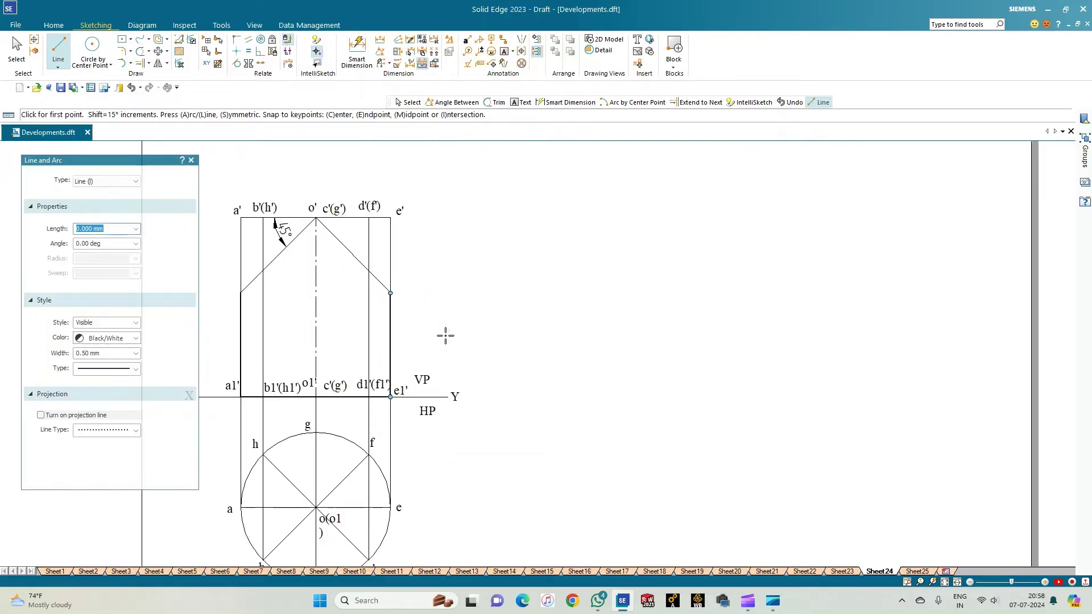
{"action": "left_click", "coordinate": [263, 271]}
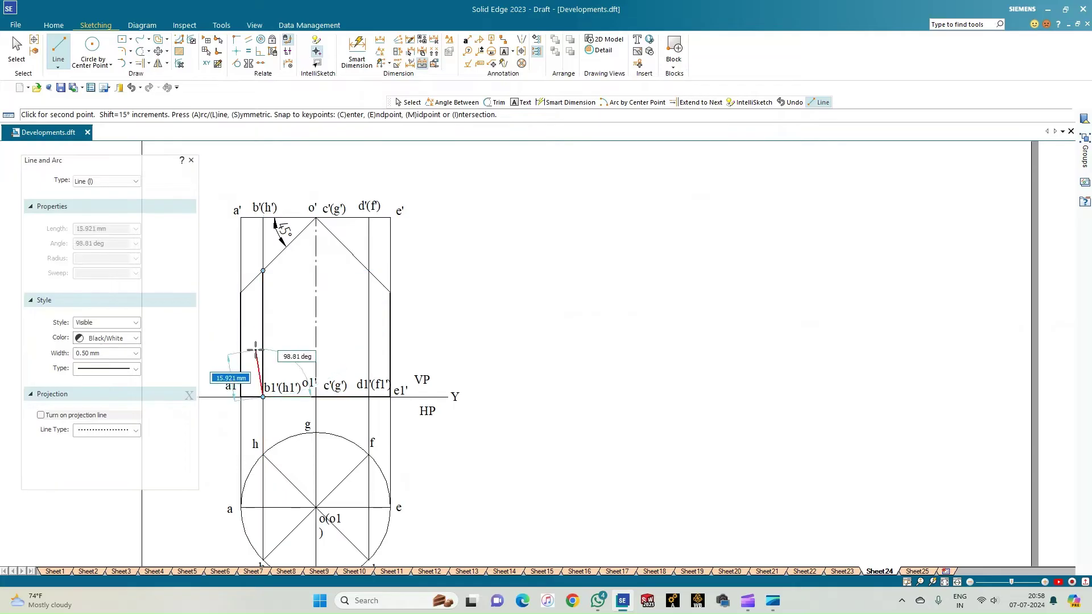
{"action": "left_click", "coordinate": [263, 396]}
{"action": "left_click", "coordinate": [315, 219]}
{"action": "left_click", "coordinate": [316, 396]}
{"action": "right_click", "coordinate": [364, 310]}
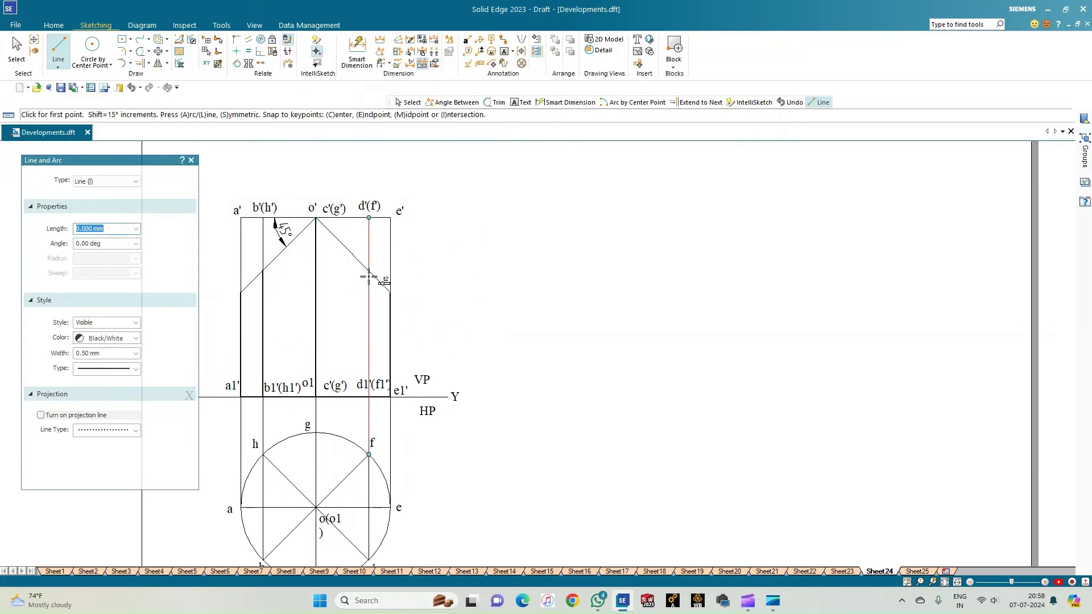
{"action": "left_click", "coordinate": [368, 396]}
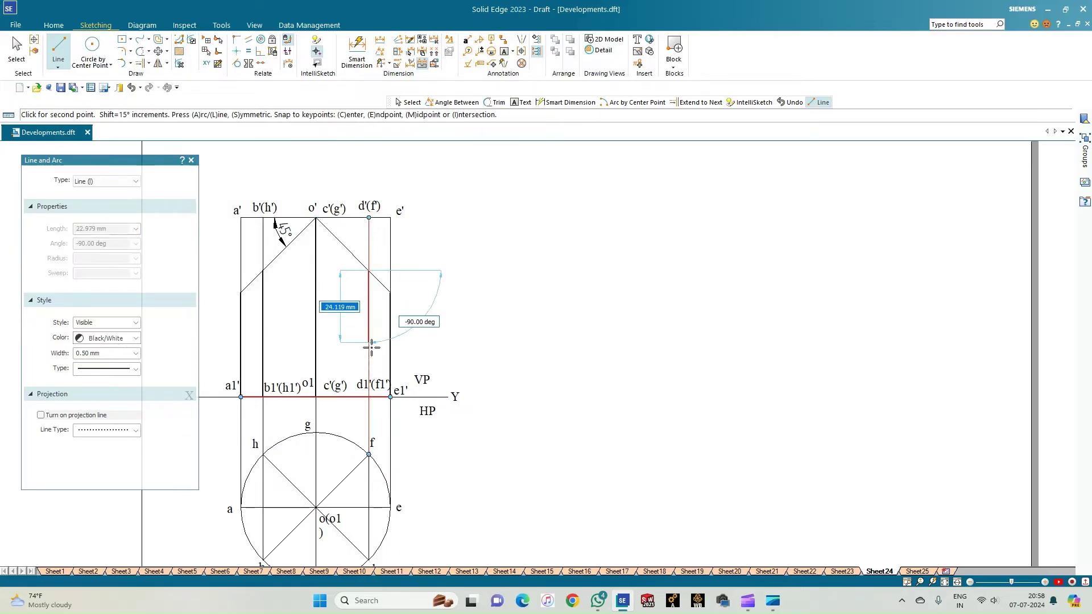
{"action": "right_click", "coordinate": [342, 348]}
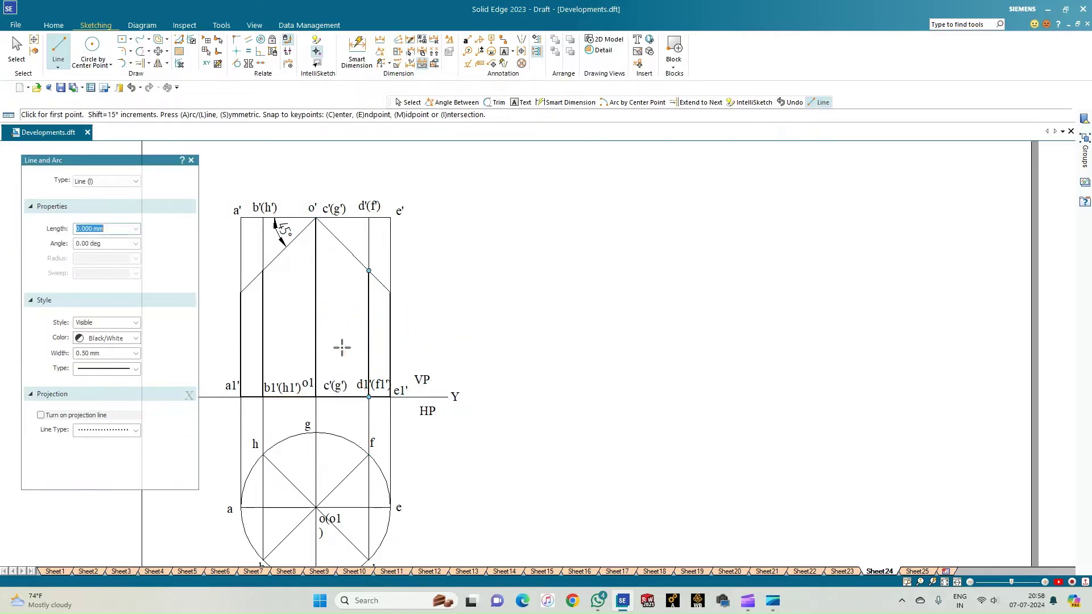
- Trace both sloping cut edges with 0.50 mm lines, from generator a'a1' through o' to generator e'e1'
{"action": "left_click", "coordinate": [241, 396]}
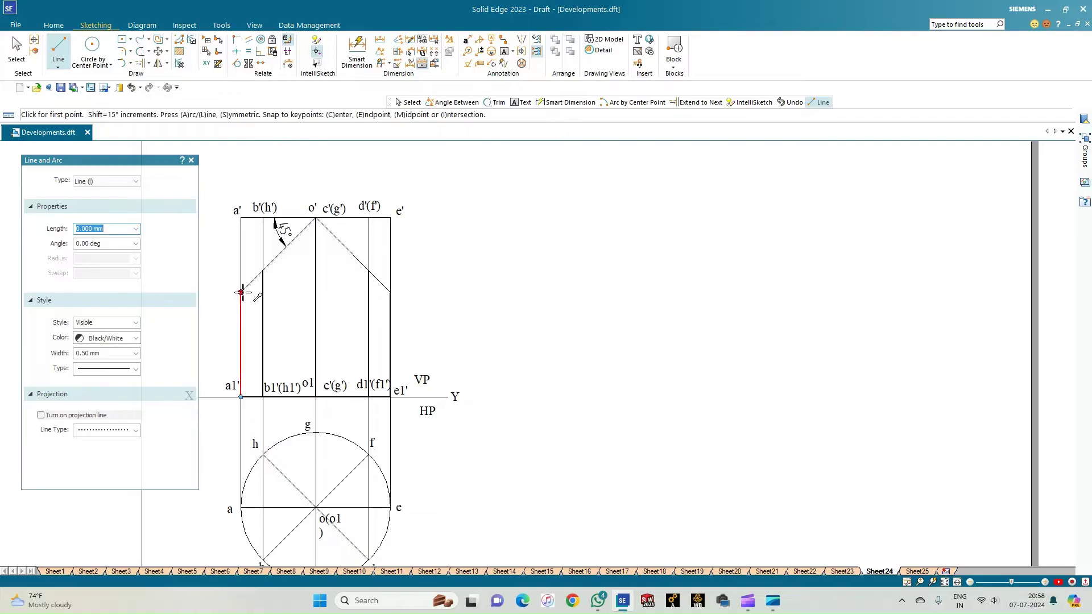
{"action": "left_click", "coordinate": [315, 218]}
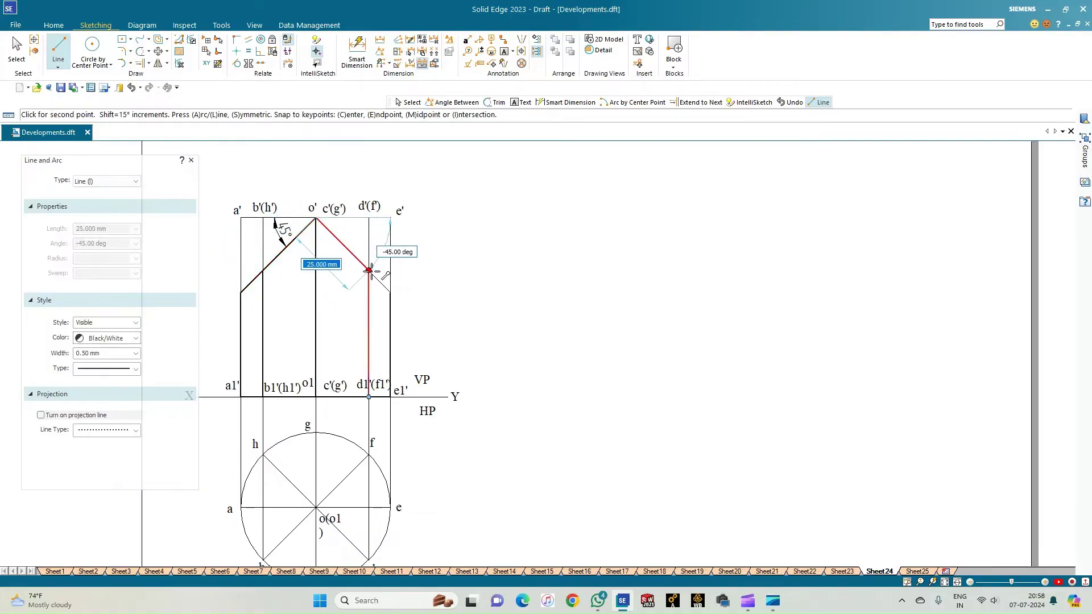
{"action": "left_click", "coordinate": [386, 292]}
{"action": "right_click", "coordinate": [367, 347]}
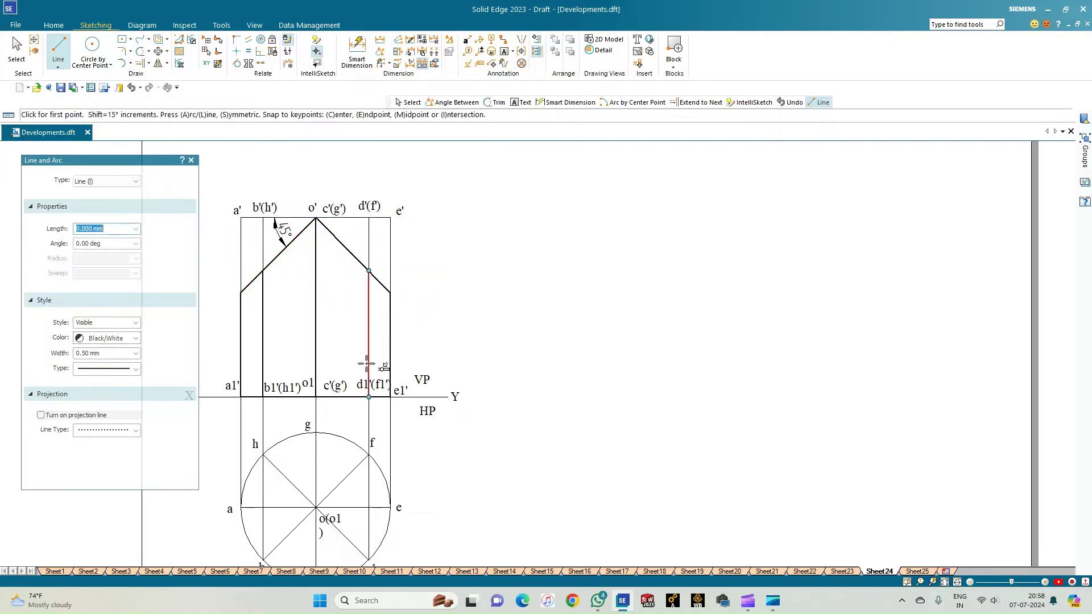
{"action": "scroll", "coordinate": [350, 371], "scroll_direction": "down", "scroll_amount": 1}
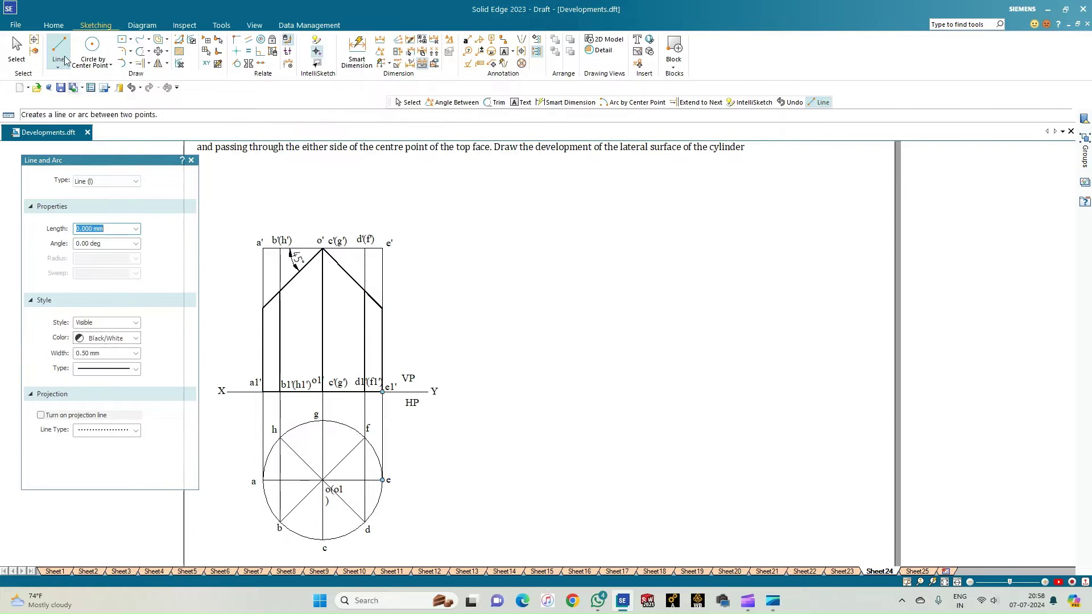
- Delete the misaligned 0.50 mm line over the right cutting plane line
{"action": "key", "text": "Escape"}
{"action": "scroll", "coordinate": [351, 261], "scroll_direction": "up", "scroll_amount": 3}
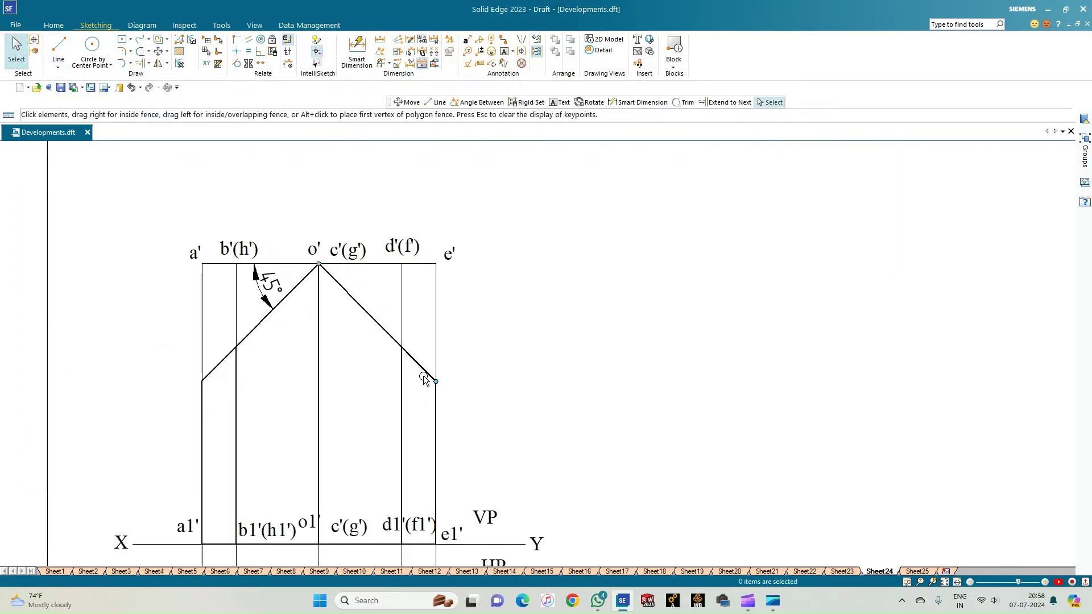
{"action": "left_click", "coordinate": [422, 377]}
{"action": "scroll", "coordinate": [425, 385], "scroll_direction": "up", "scroll_amount": 4}
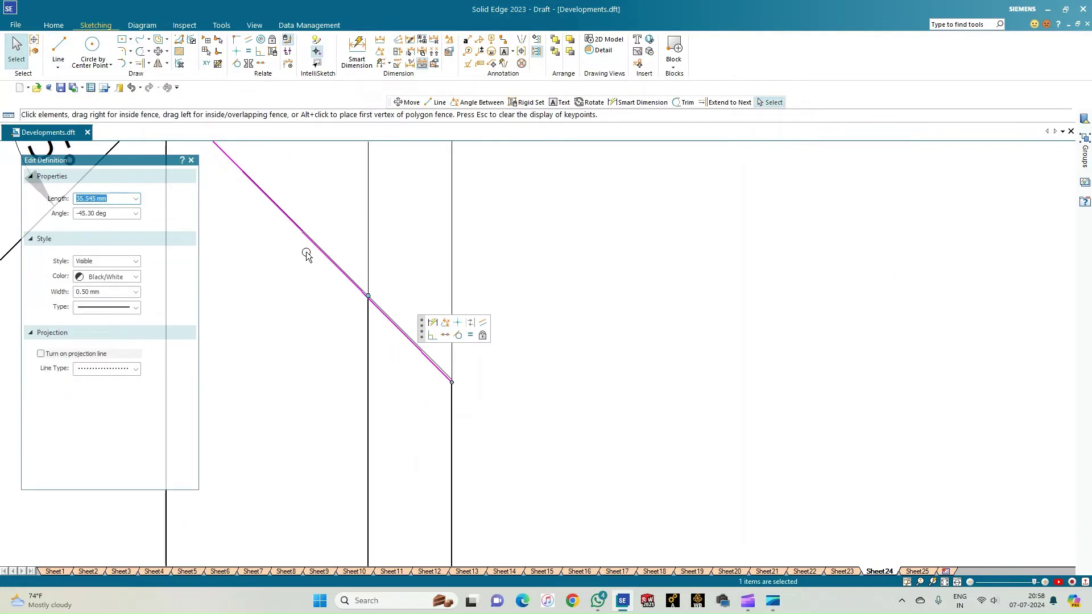
{"action": "key", "text": "Escape"}
{"action": "scroll", "coordinate": [313, 295], "scroll_direction": "down", "scroll_amount": 2}
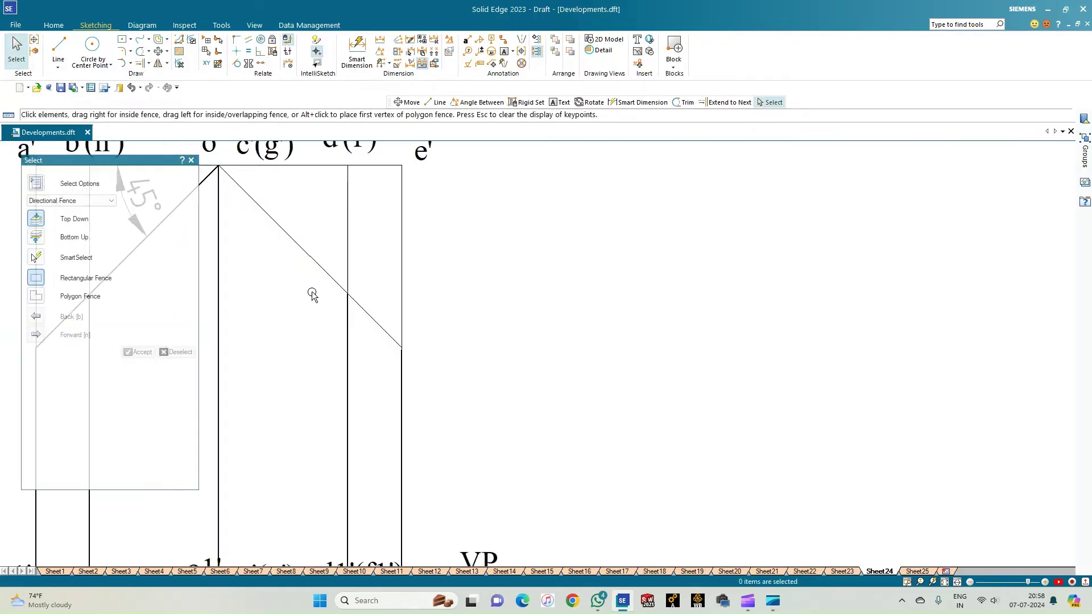
- Redraw the right cut edge as a 0.50 mm line from o' to the cutting plane's end on generator e'e1'
{"action": "left_click", "coordinate": [58, 44]}
{"action": "left_click", "coordinate": [218, 165]}
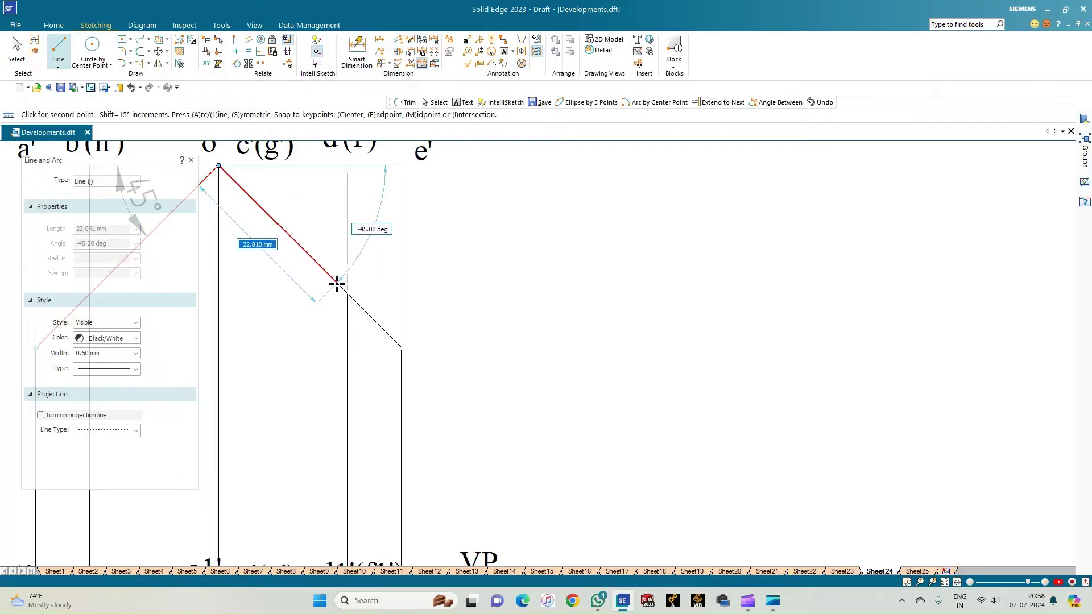
{"action": "left_click", "coordinate": [402, 348]}
{"action": "scroll", "coordinate": [356, 402], "scroll_direction": "down", "scroll_amount": 3}
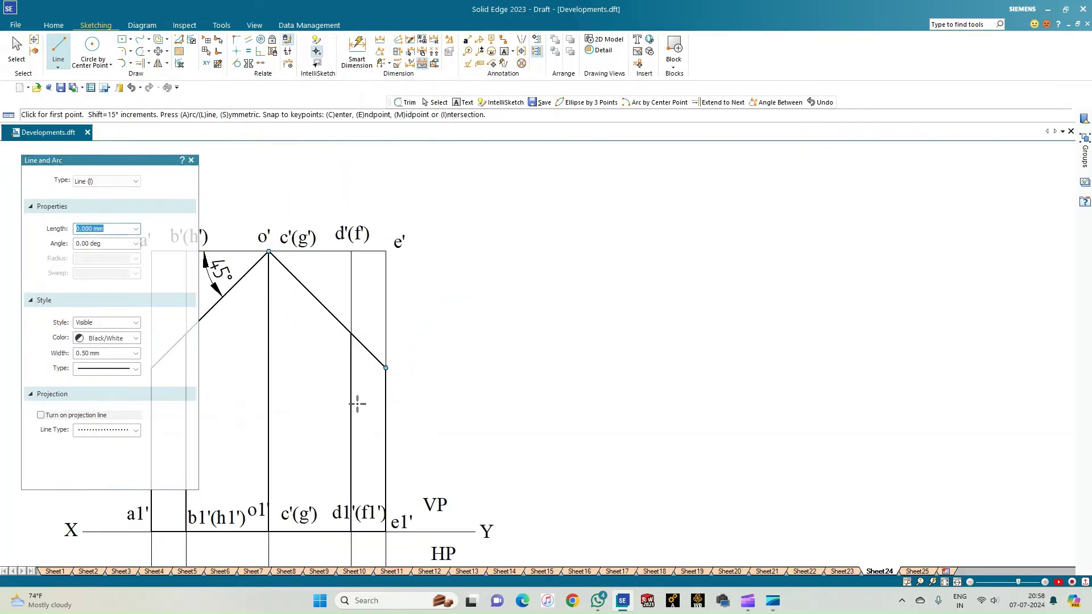
- Trace the top view's outline with a 50 mm diameter circle 0.50 mm wide, centred at o(o1)
{"action": "left_click", "coordinate": [932, 582]}
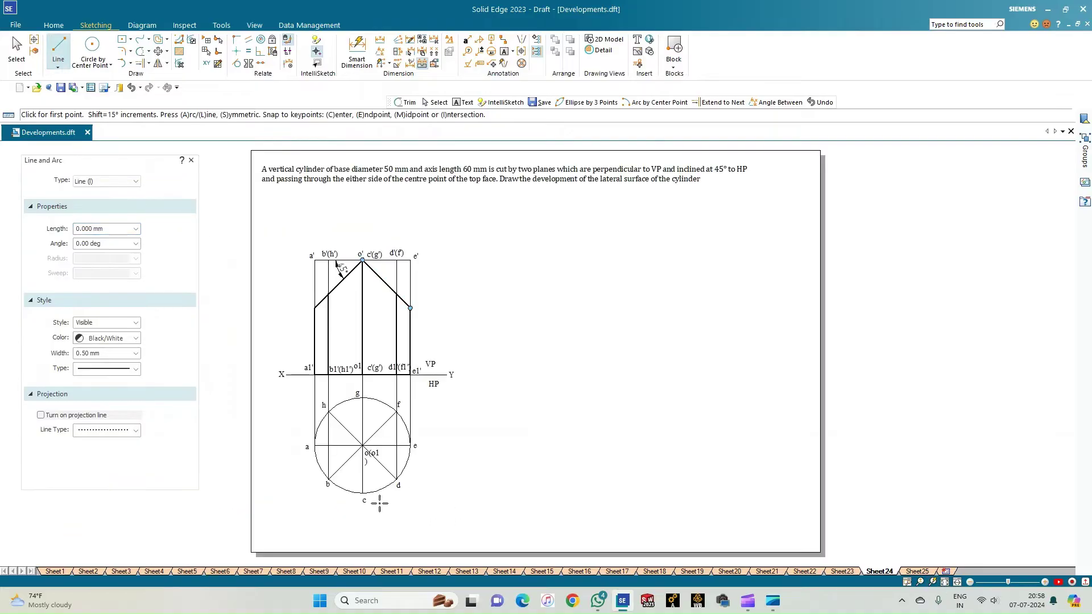
{"action": "scroll", "coordinate": [378, 503], "scroll_direction": "up", "scroll_amount": 2}
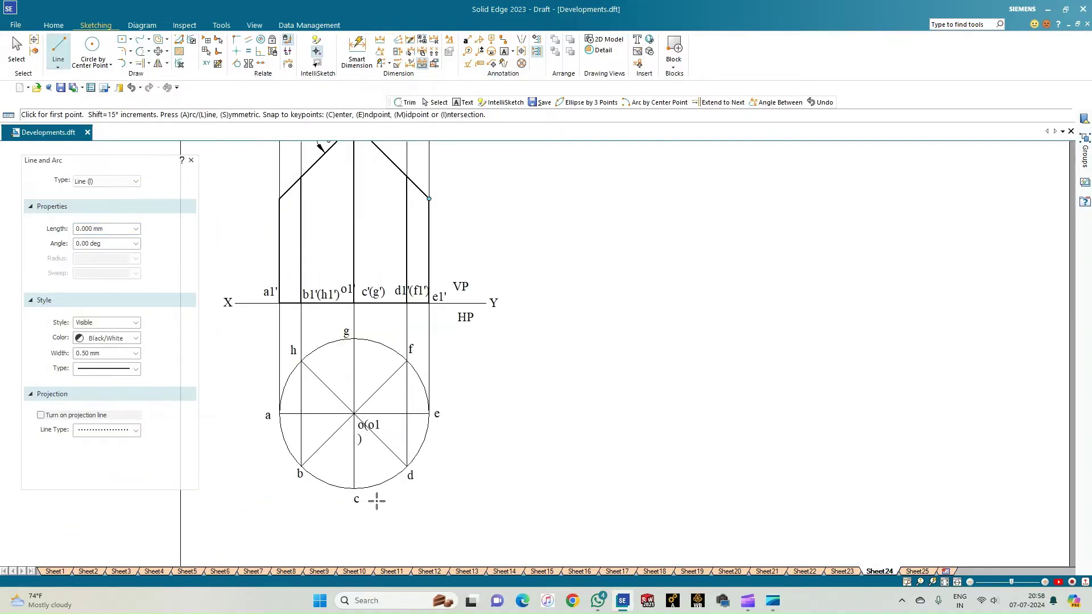
{"action": "left_click", "coordinate": [93, 48]}
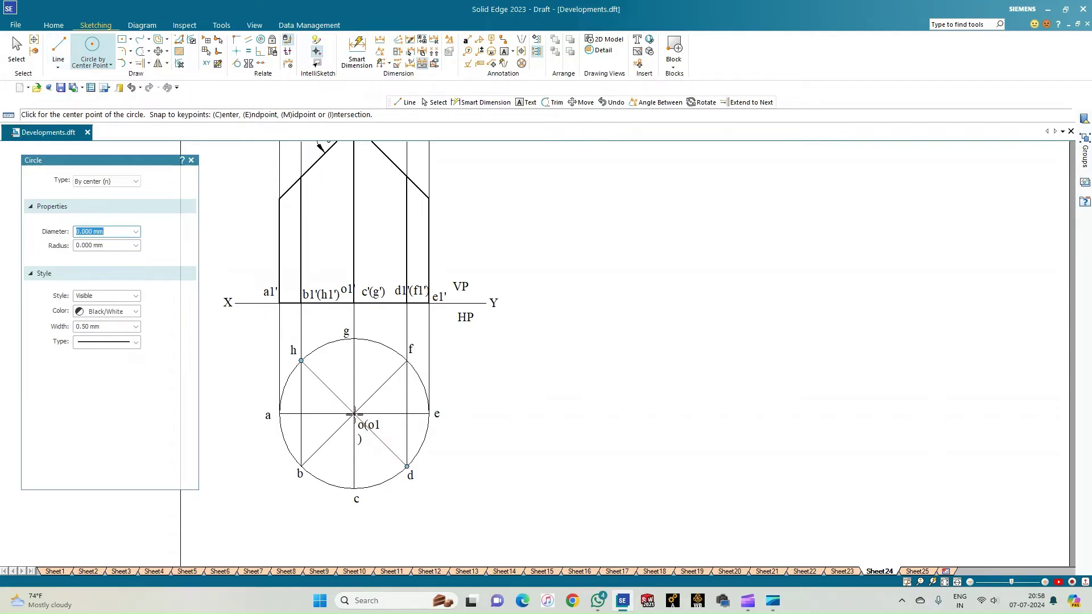
{"action": "left_click", "coordinate": [354, 413]}
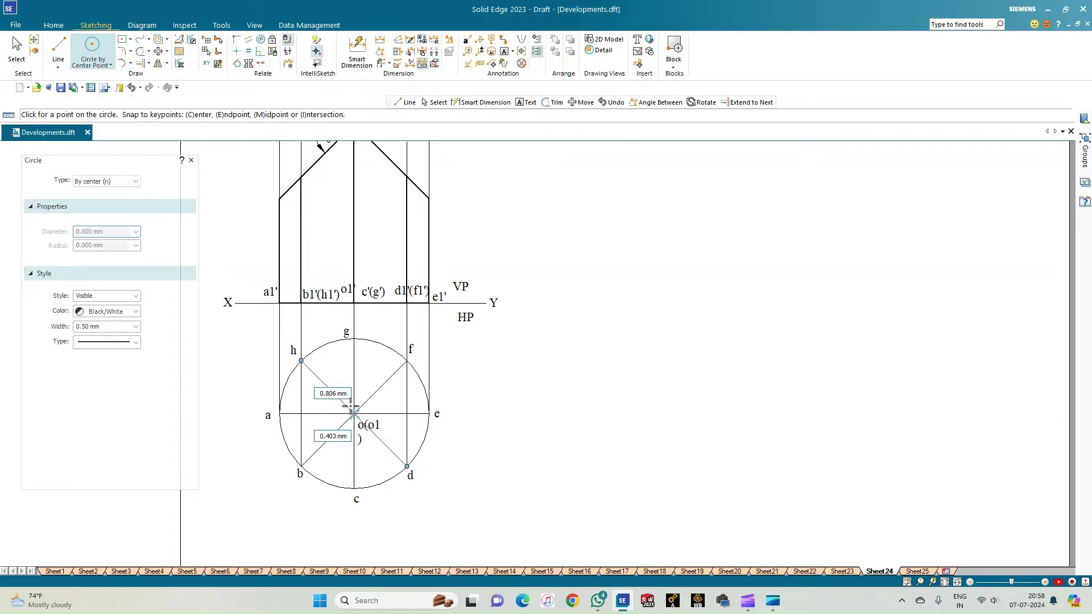
{"action": "left_click", "coordinate": [336, 342]}
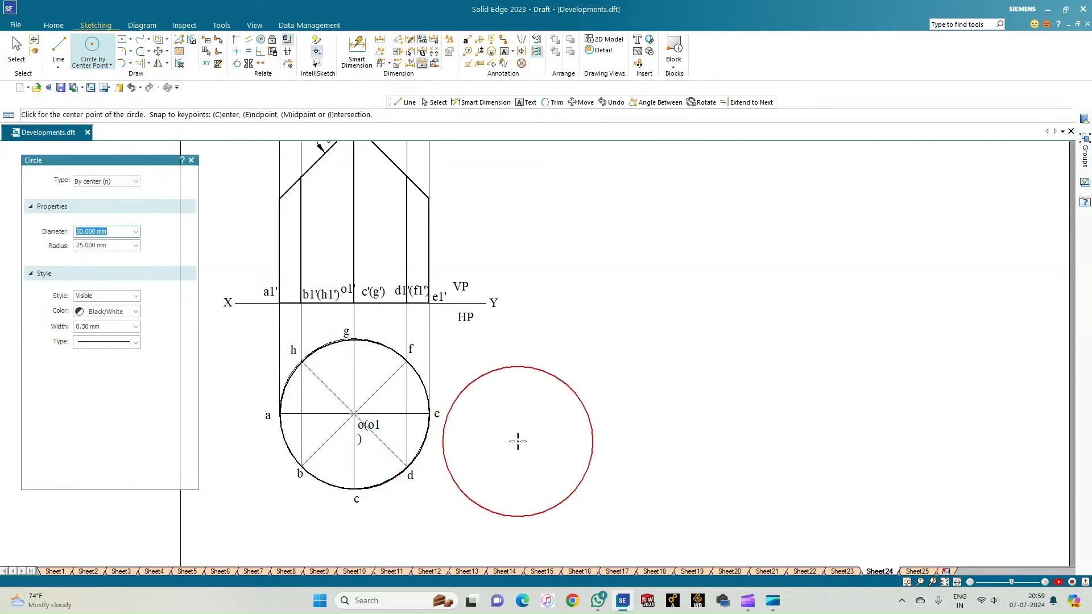
{"action": "scroll", "coordinate": [517, 442], "scroll_direction": "up", "scroll_amount": 2}
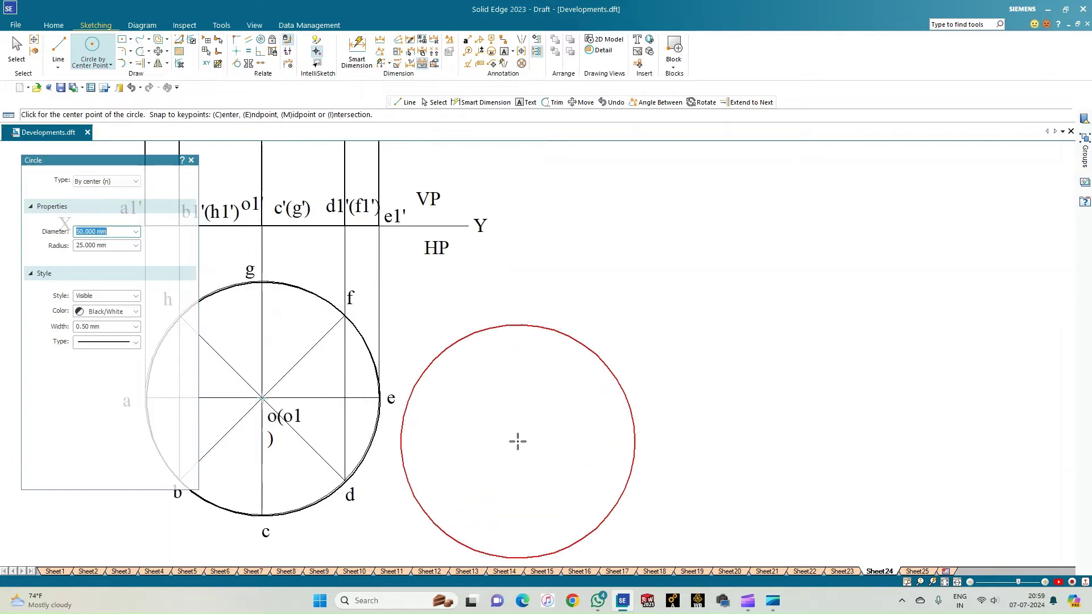
- Redraw the top view's outline as a 50 mm diameter circle 0.50 mm wide, centred at o(o1)
{"action": "key", "text": "Escape"}
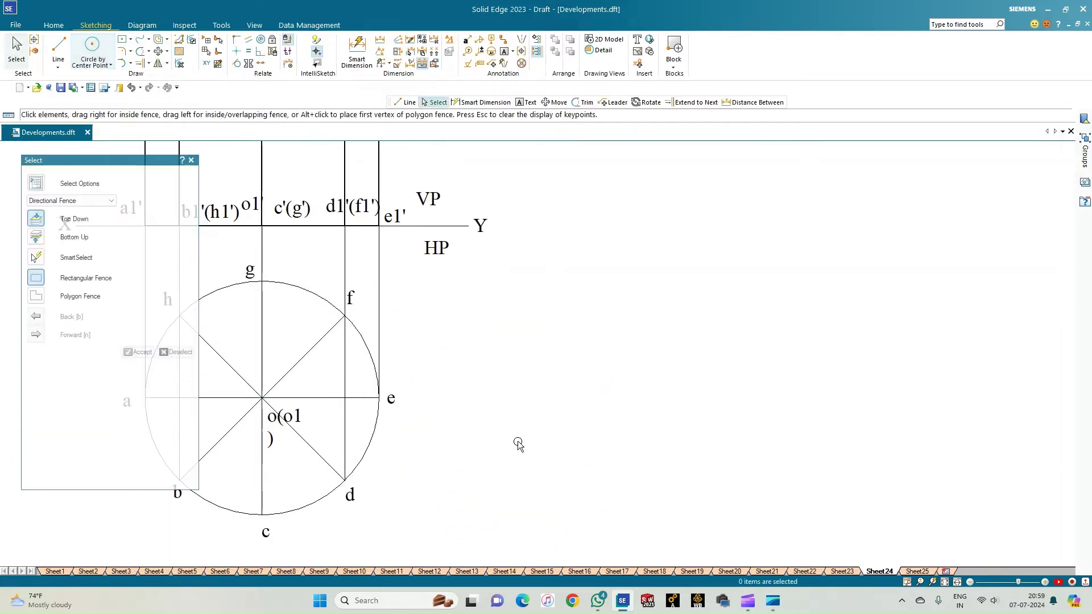
{"action": "scroll", "coordinate": [413, 468], "scroll_direction": "down", "scroll_amount": 1}
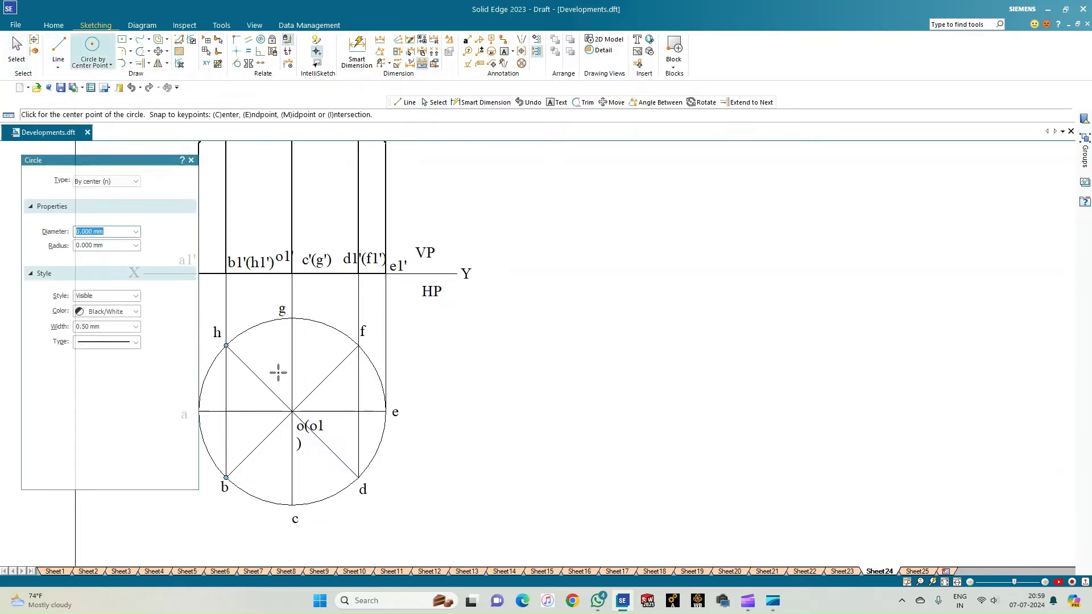
{"action": "left_click", "coordinate": [292, 410]}
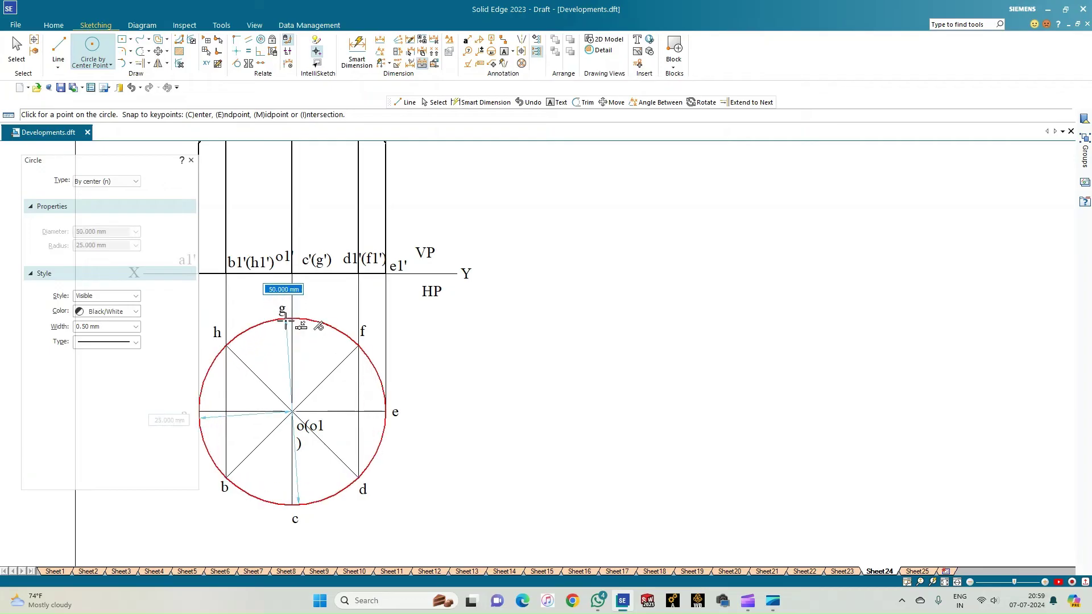
{"action": "left_click", "coordinate": [286, 323]}
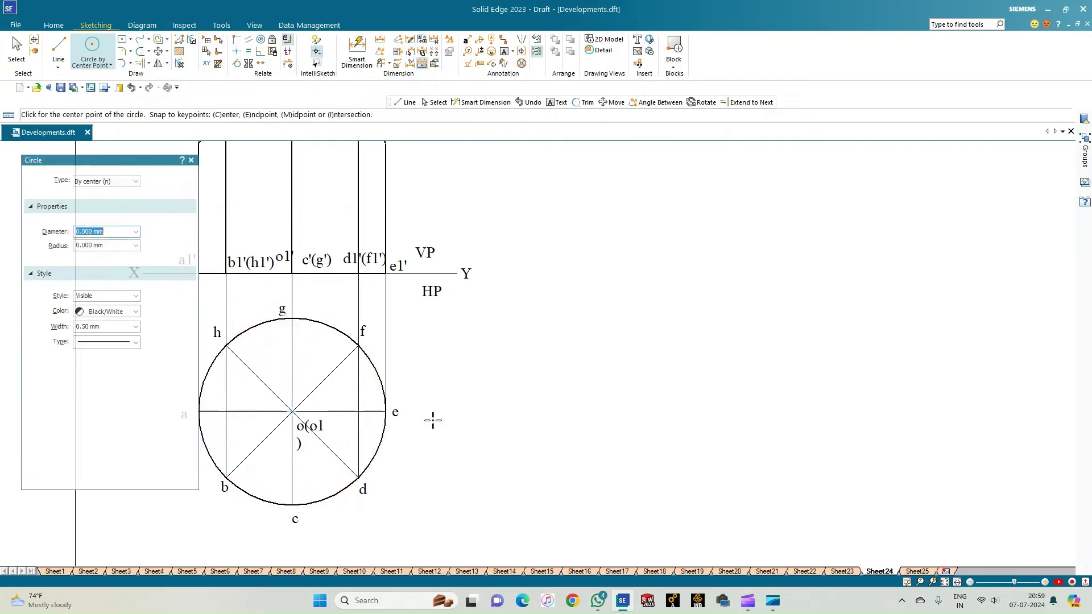
{"action": "key", "text": "Escape"}
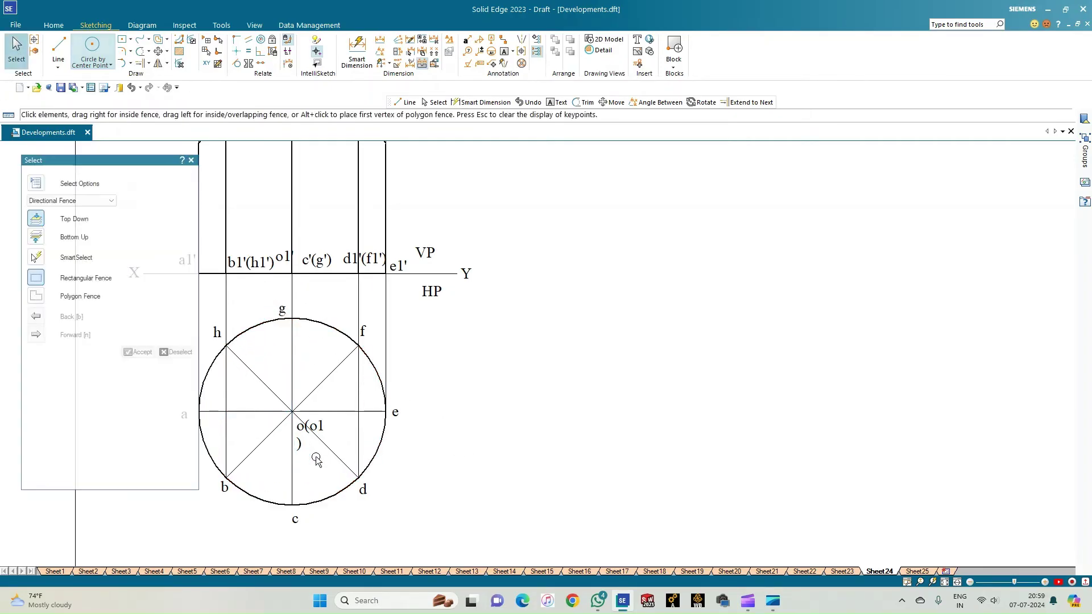
- Shift the centre label of the top view slightly up and away from the centre, and shorten its text to "o"
{"action": "left_click", "coordinate": [326, 435]}
{"action": "mouse_move", "coordinate": [326, 435]}
{"action": "left_mouse_down"}
{"action": "mouse_move", "coordinate": [347, 434]}
{"action": "mouse_move", "coordinate": [333, 430]}
{"action": "left_mouse_up"}
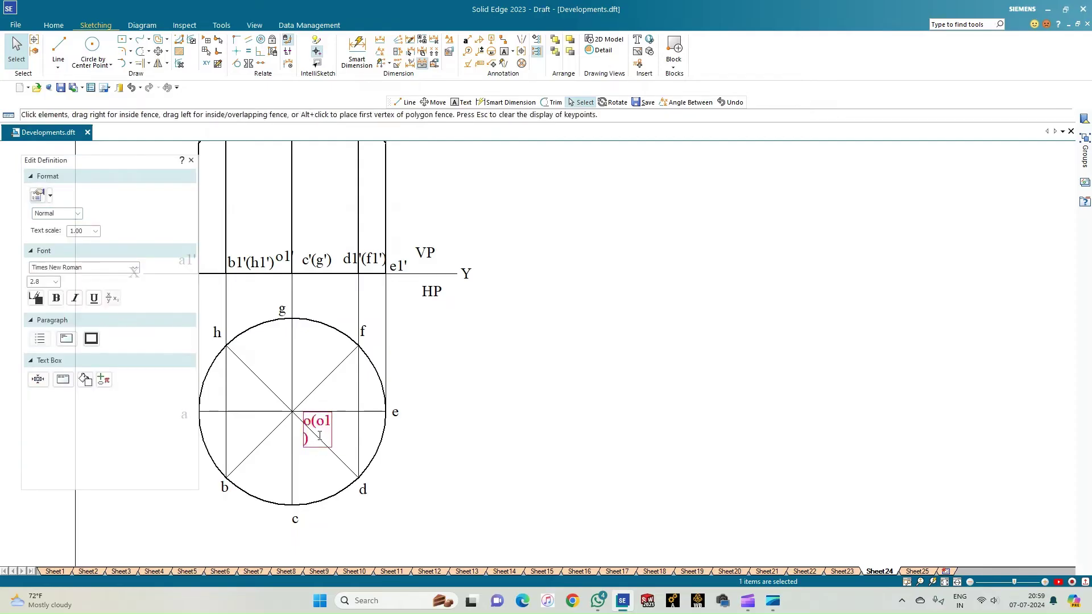
{"action": "left_click", "coordinate": [318, 440]}
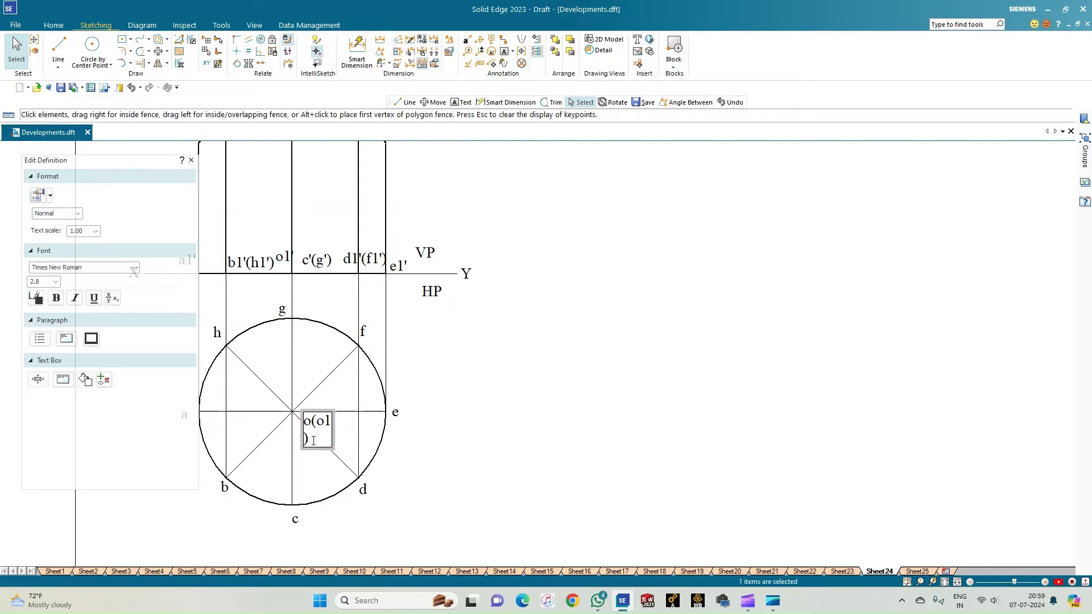
{"action": "double_click", "coordinate": [313, 440]}
{"action": "key", "text": "BackSpace"}
{"action": "key", "text": "BackSpace"}
{"action": "key", "text": "BackSpace"}
{"action": "key", "text": "BackSpace"}
{"action": "key", "text": "BackSpace"}
{"action": "left_click", "coordinate": [319, 462]}
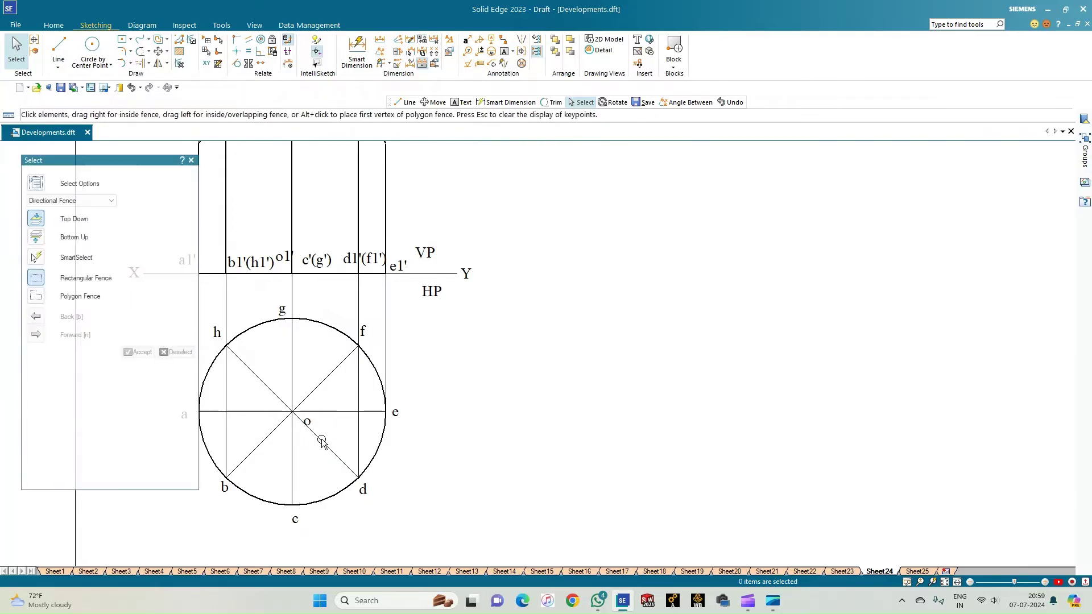
- Add the text label "(o1)" just below the top view's centre, beside the label o
{"action": "left_click", "coordinate": [502, 57]}
{"action": "left_click", "coordinate": [275, 414]}
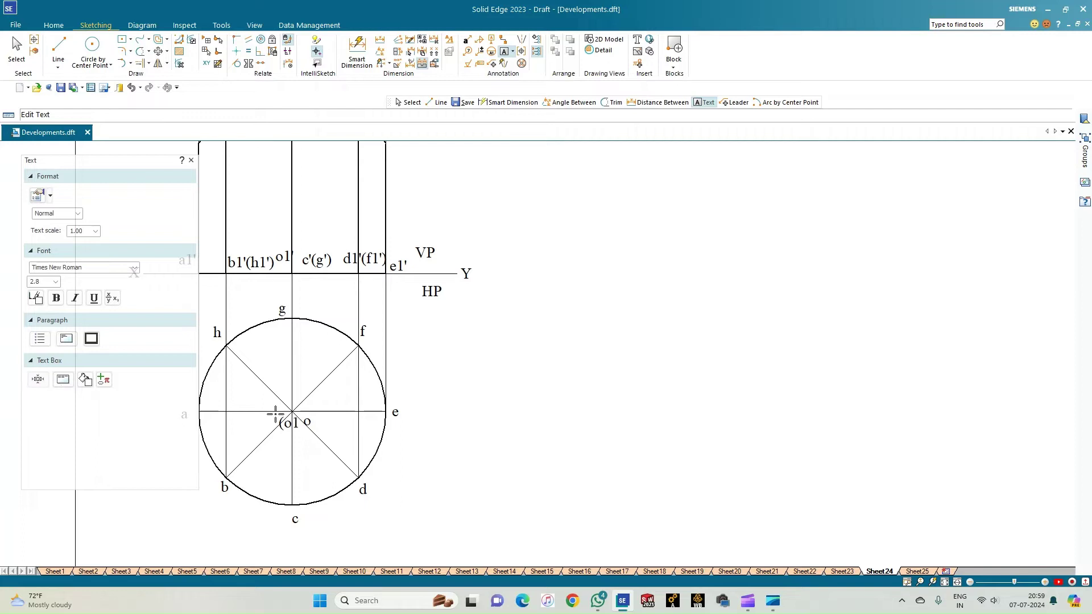
{"action": "left_click", "coordinate": [316, 476]}
- Dimension the cylinder's full height on the a' side of the front view
{"action": "scroll", "coordinate": [451, 424], "scroll_direction": "down", "scroll_amount": 2}
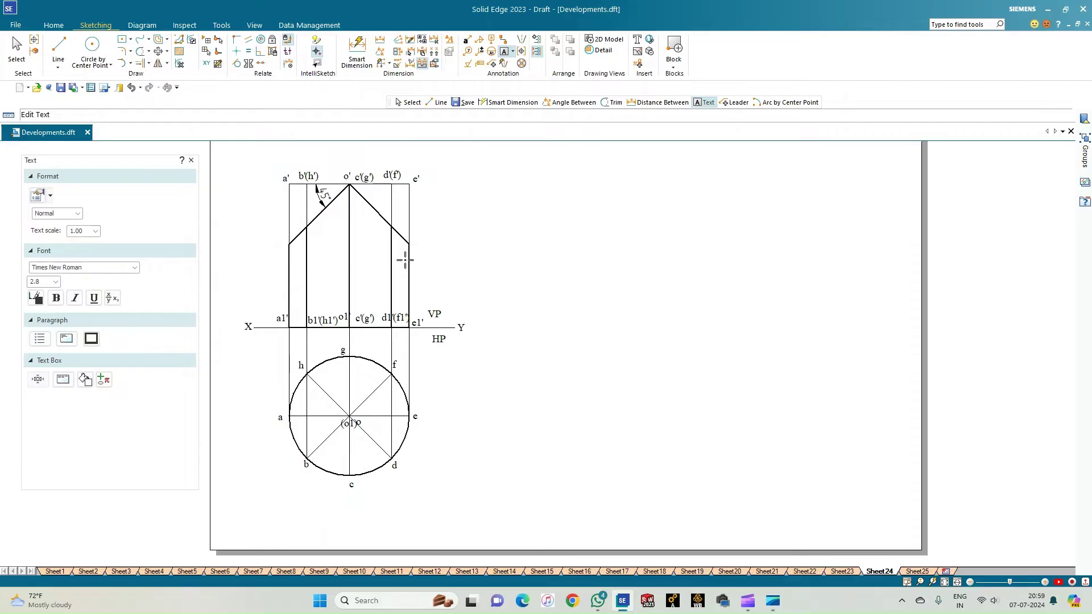
{"action": "left_click", "coordinate": [356, 50]}
{"action": "left_click", "coordinate": [288, 256]}
{"action": "left_click", "coordinate": [262, 218]}
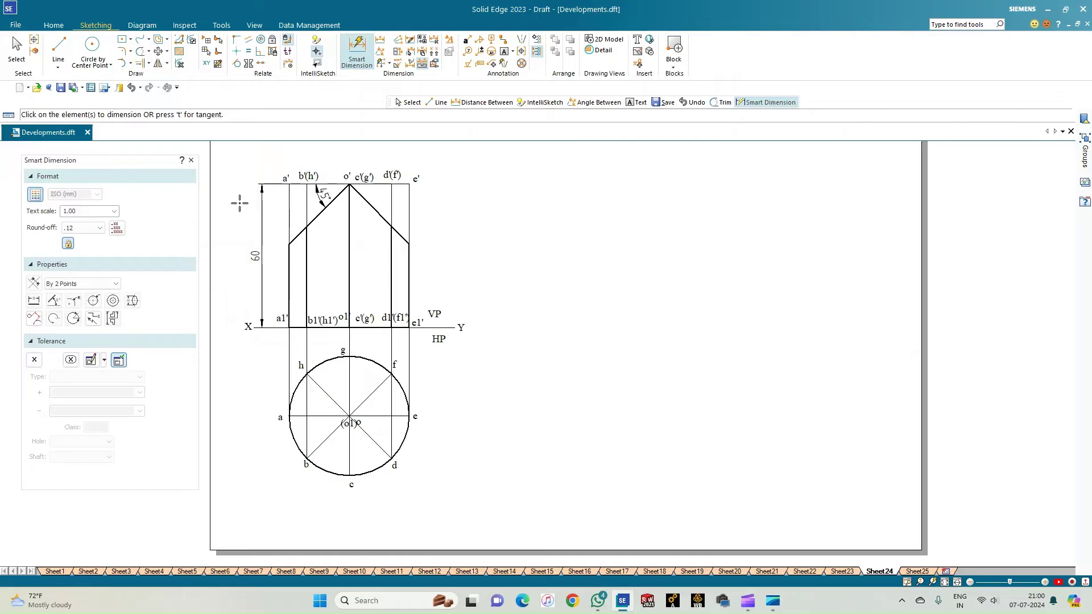
- Draw the development rectangle beside the front view with 0.13 mm lines, its base level with XY, 22/7*50 mm long and 60 mm high
{"action": "left_click", "coordinate": [58, 45]}
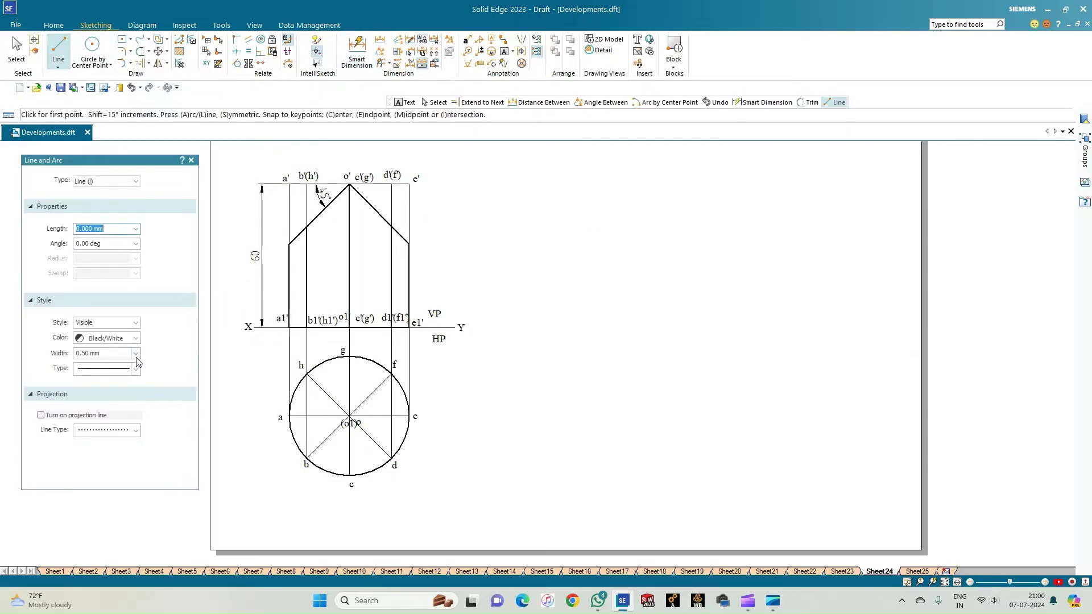
{"action": "left_click", "coordinate": [135, 353]}
{"action": "left_click", "coordinate": [116, 364]}
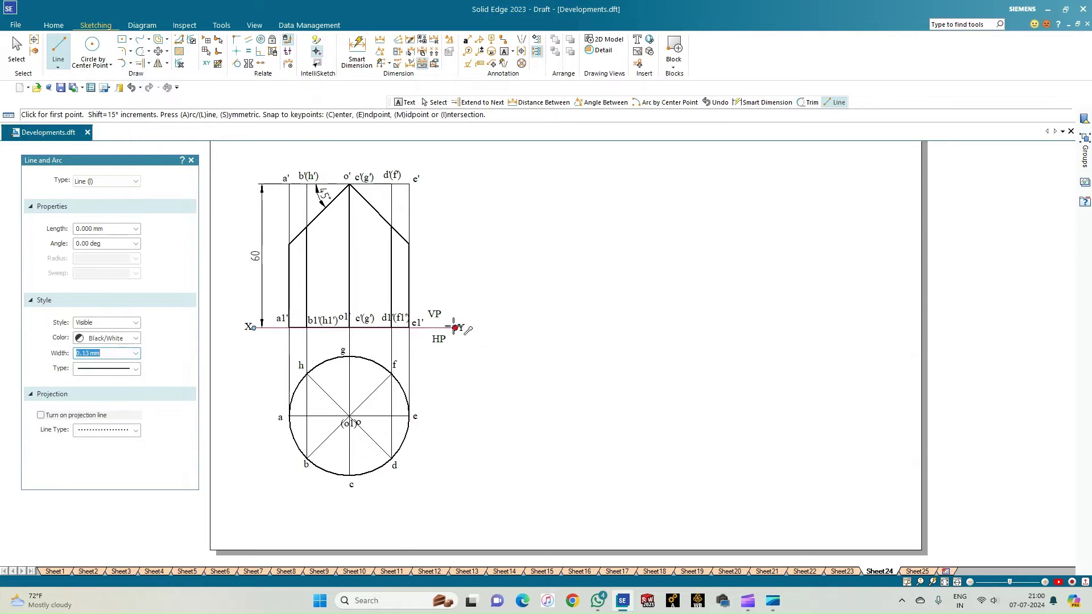
{"action": "left_click", "coordinate": [542, 327]}
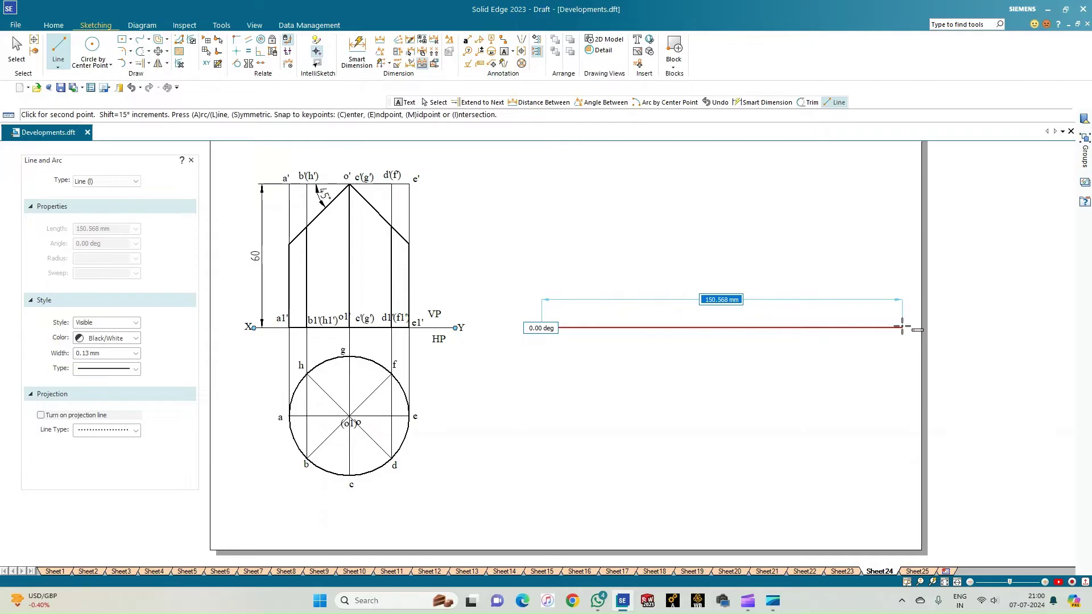
{"action": "type", "text": "22/7*"}
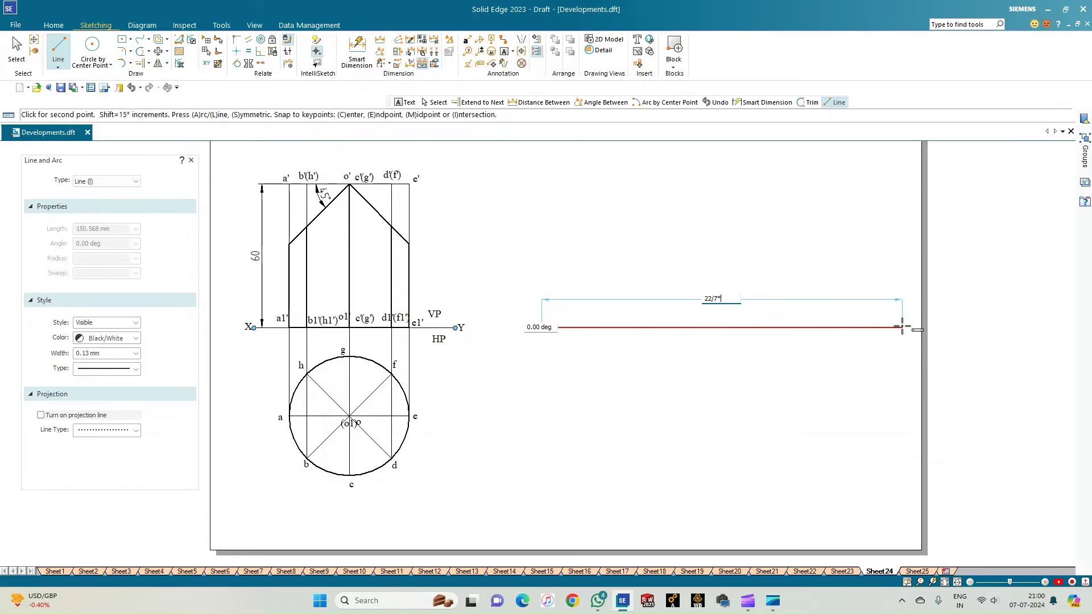
{"action": "type", "text": "5"}
{"action": "key", "text": "Tab"}
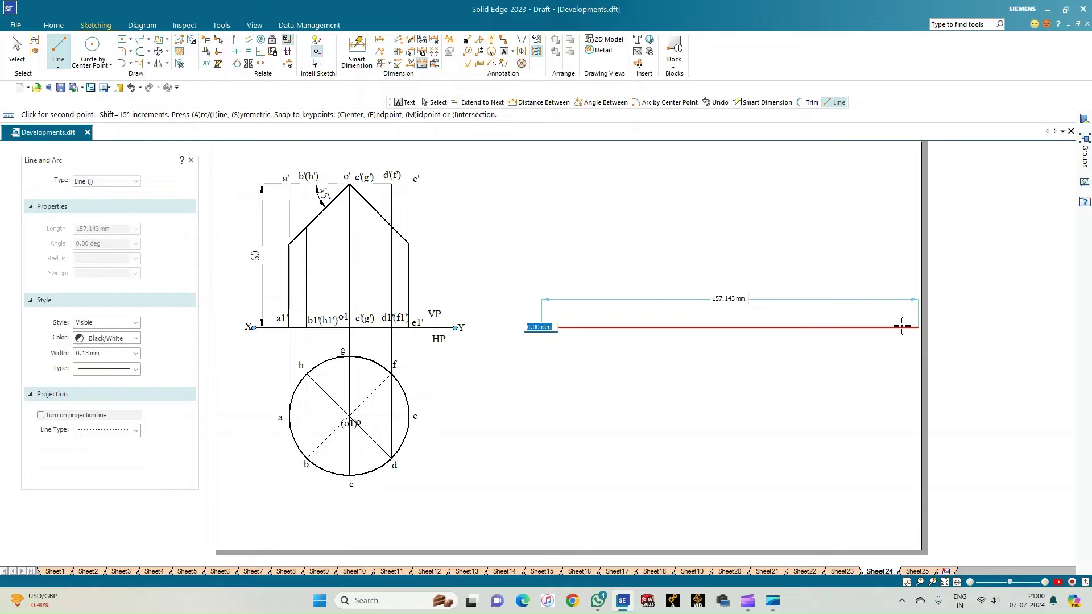
{"action": "left_click", "coordinate": [902, 327]}
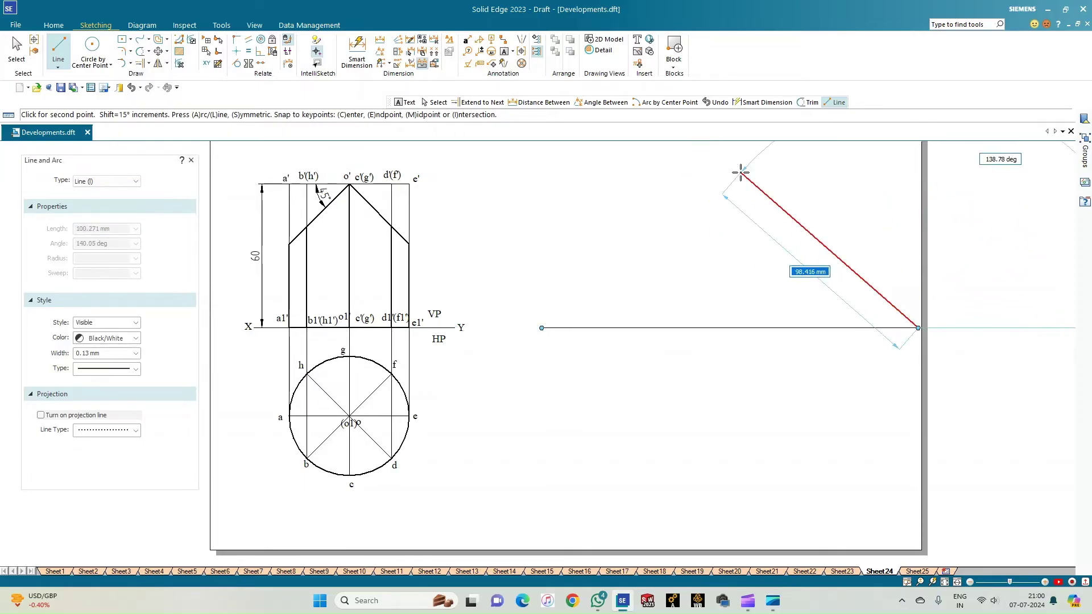
{"action": "type", "text": "60"}
{"action": "key", "text": "Return"}
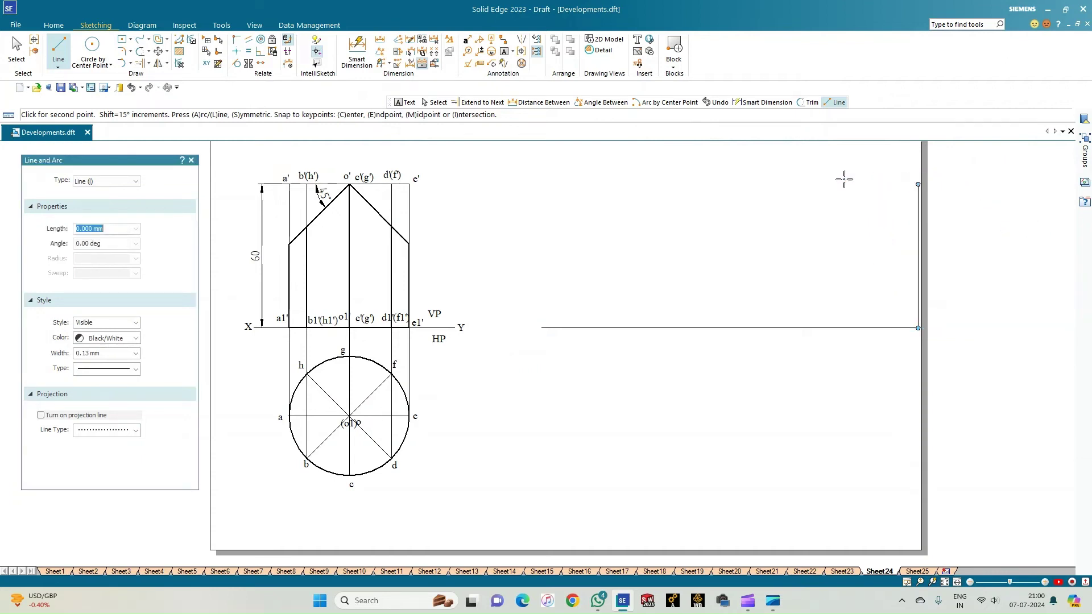
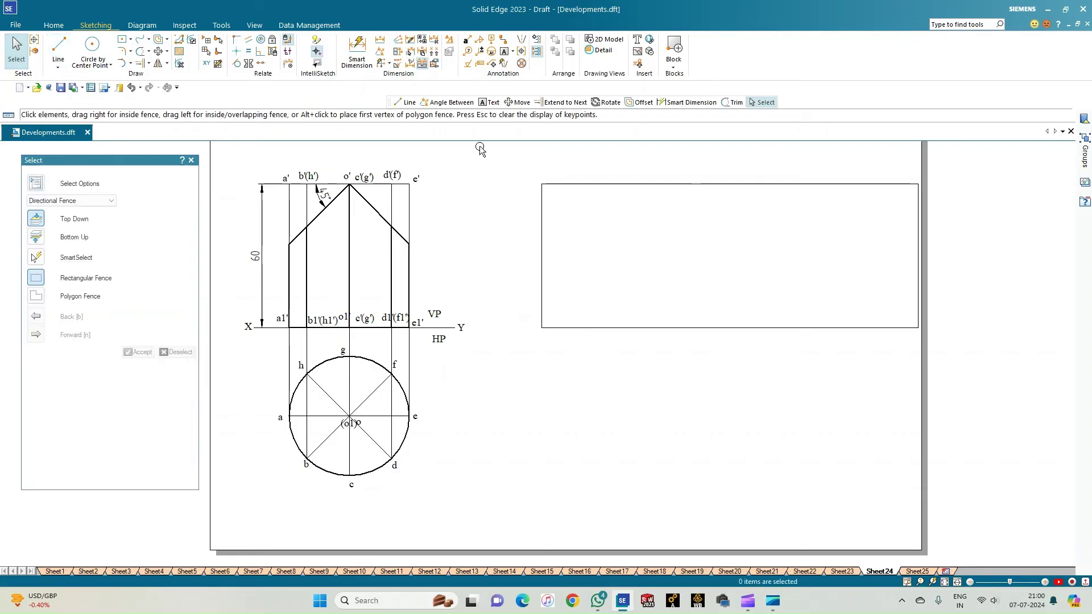
- Move the whole development rectangle horizontally closer to the front view, keeping it level with the XY line
{"action": "left_click_drag", "start_coordinate": [480, 146], "coordinate": [935, 418]}
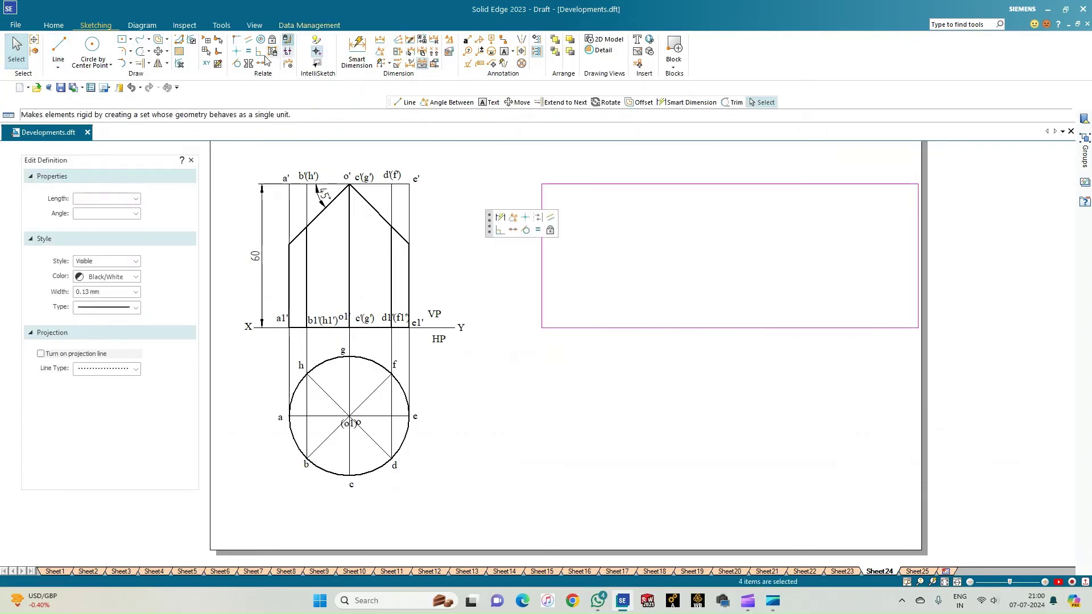
{"action": "left_click", "coordinate": [505, 222]}
{"action": "left_click", "coordinate": [542, 184]}
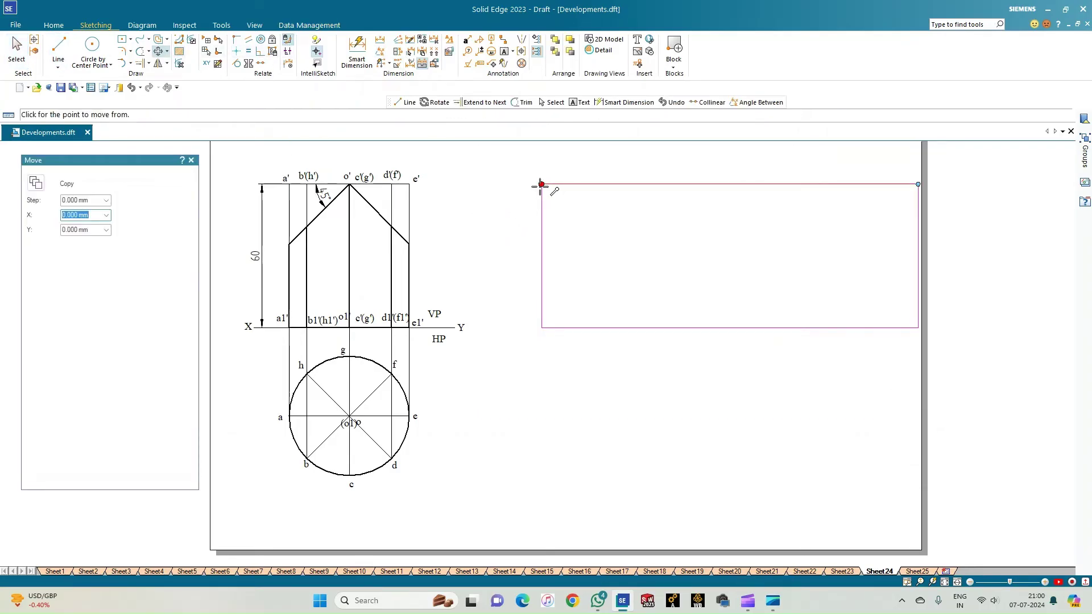
{"action": "left_click", "coordinate": [492, 183]}
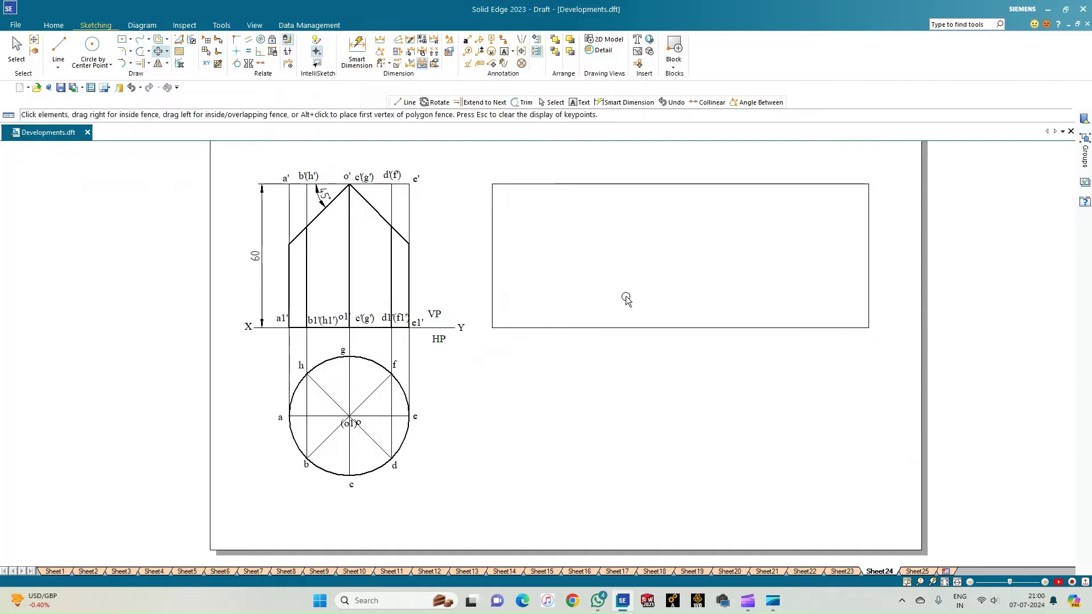
{"action": "key", "text": "Escape"}
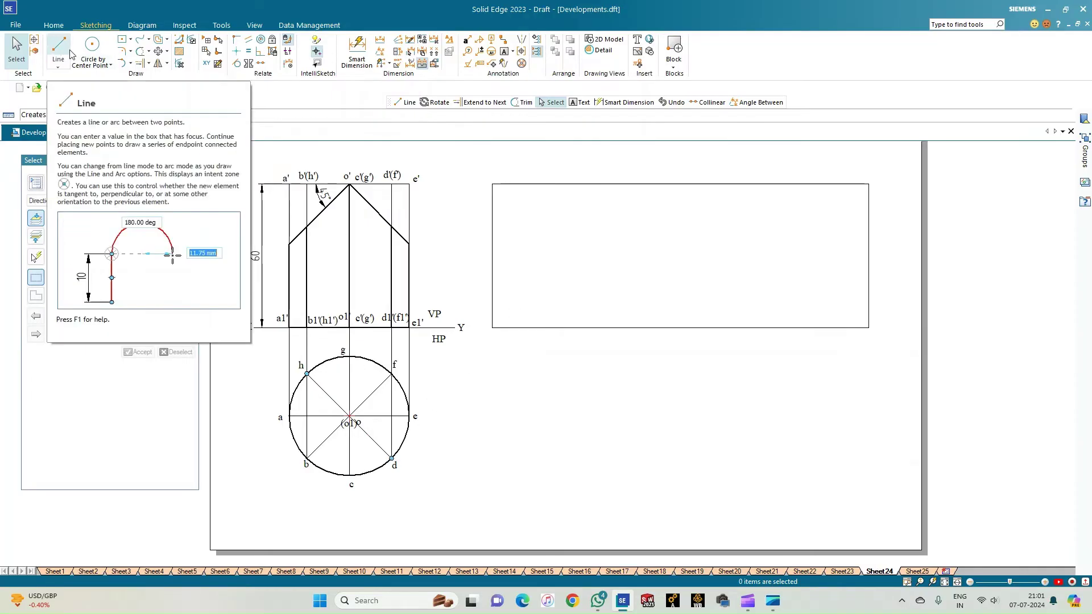
- Dimension the development rectangle's length, placing the dimension below its base line
{"action": "left_click", "coordinate": [168, 45]}
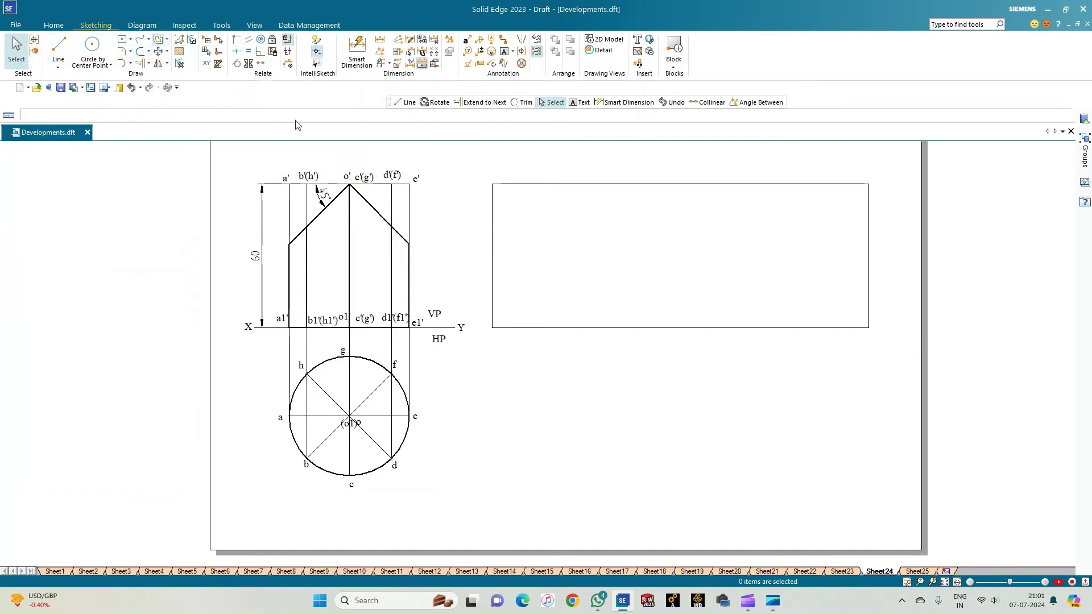
{"action": "left_click", "coordinate": [493, 233]}
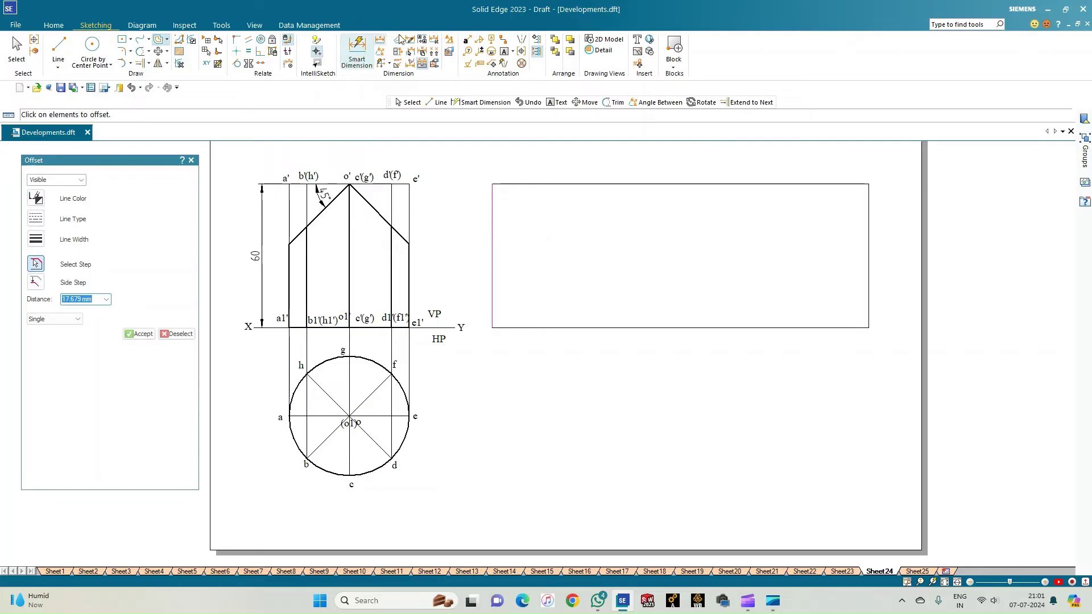
{"action": "left_click", "coordinate": [356, 51]}
{"action": "left_click", "coordinate": [651, 328]}
{"action": "left_click", "coordinate": [663, 380]}
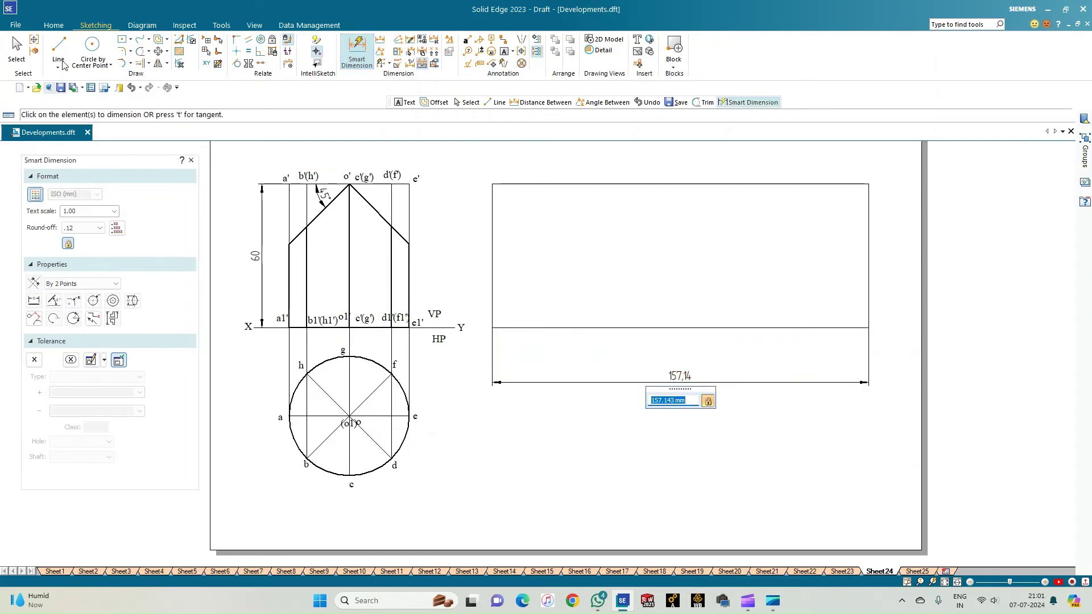
{"action": "left_click", "coordinate": [17, 50]}
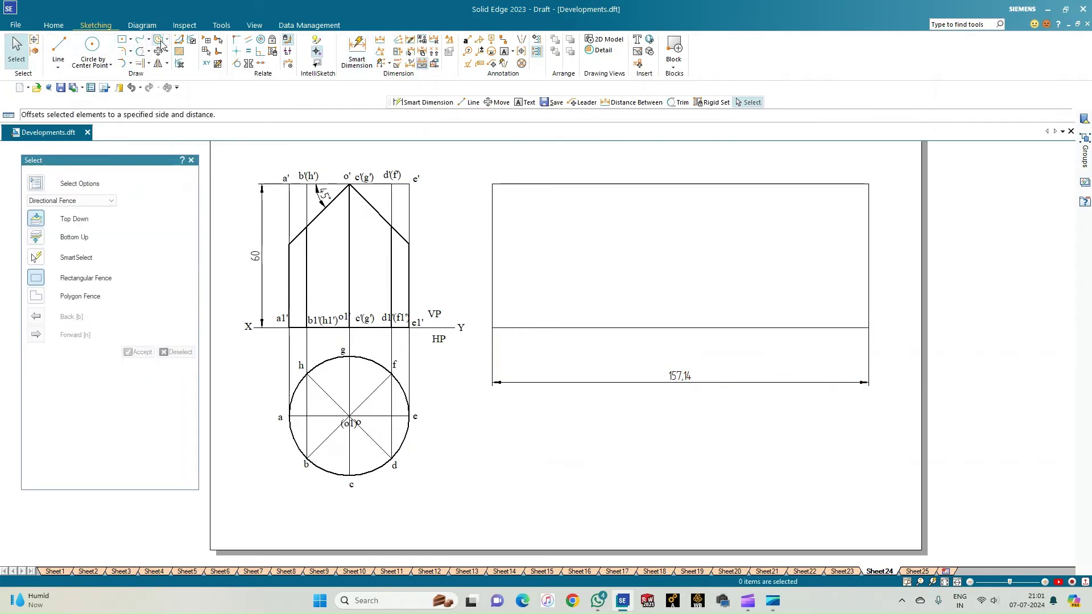
- Set the Offset distance to 157.14/8 mm for dividing the development rectangle
{"action": "left_click", "coordinate": [158, 39]}
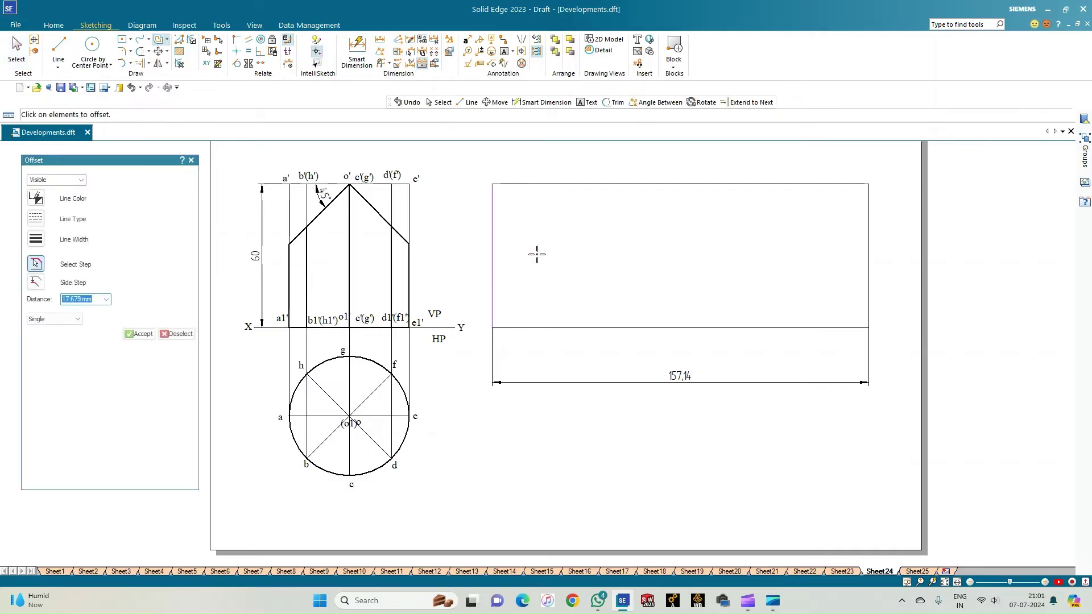
{"action": "type", "text": "157.14/8"}
{"action": "key", "text": "Return"}
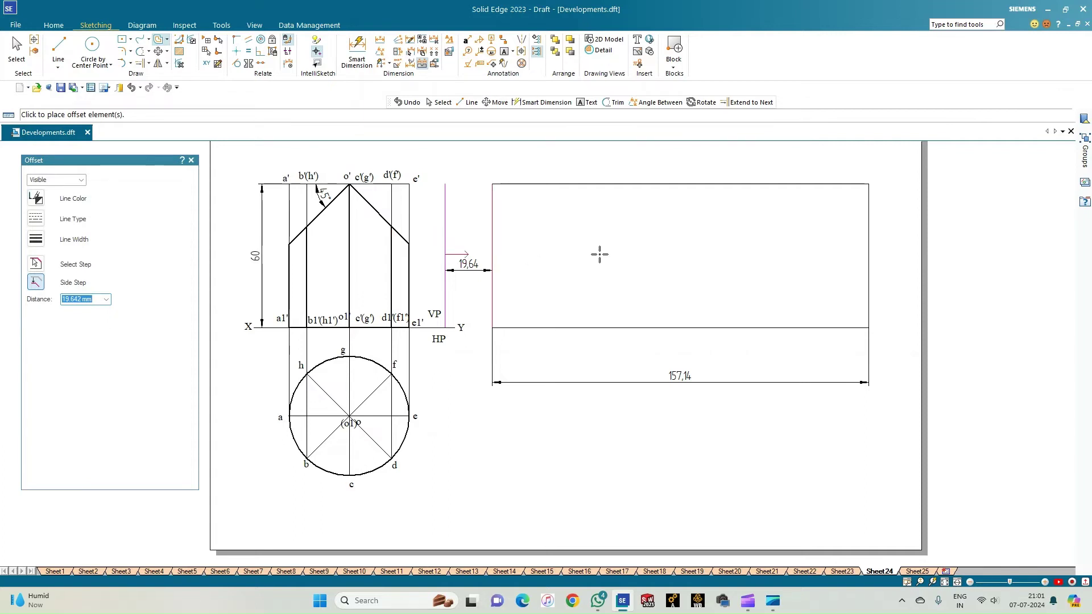
{"action": "key", "text": "Escape"}
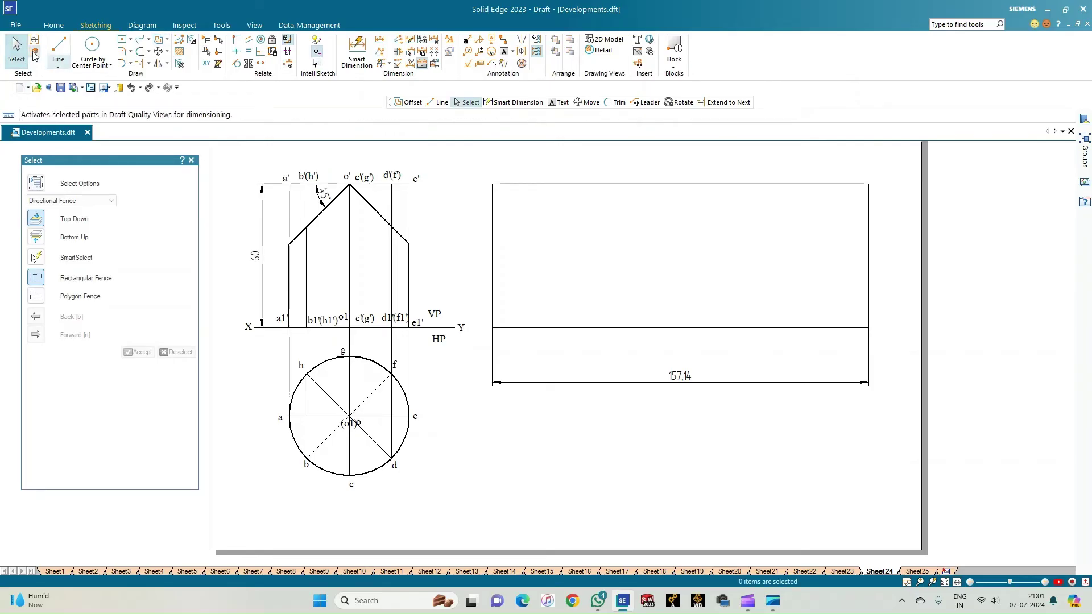
{"action": "left_click", "coordinate": [16, 50]}
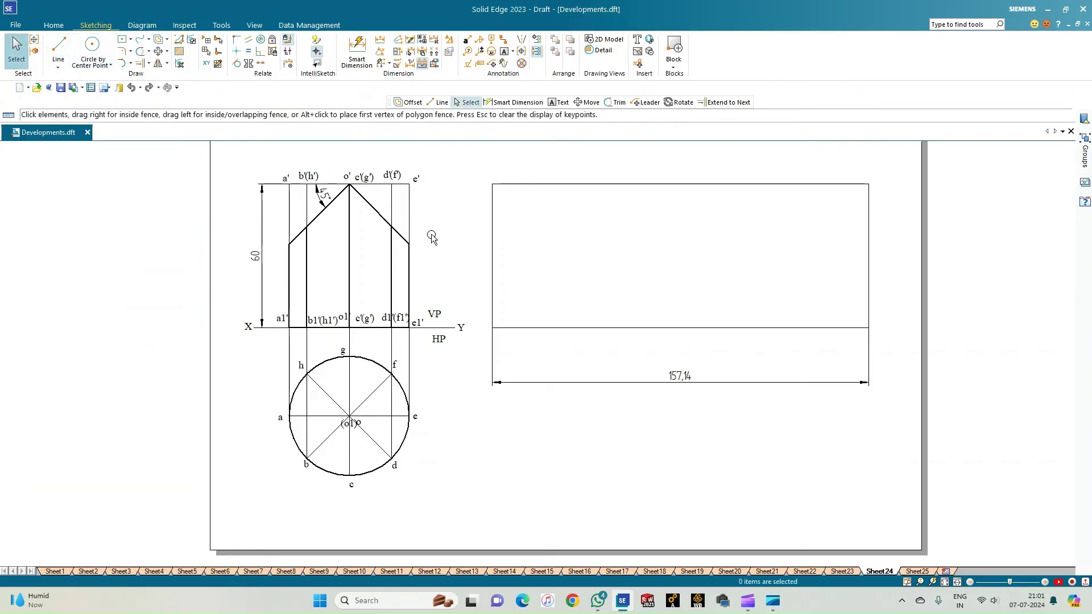
- Offset the development rectangle's left edge inward seven times in succession at 19.642 mm spacing, dividing it into eight equal strips
{"action": "left_click", "coordinate": [493, 262]}
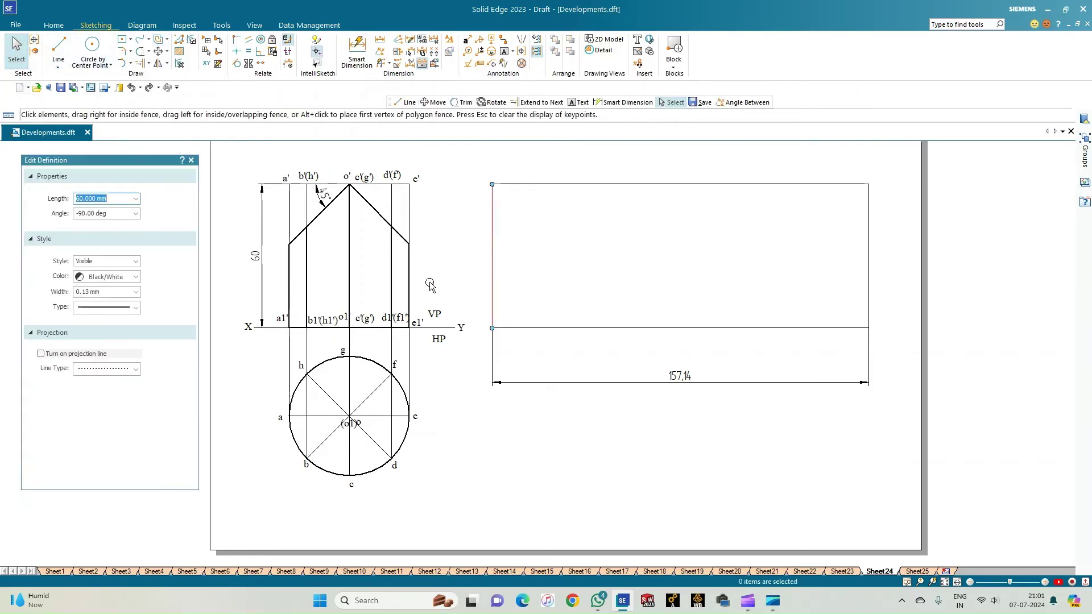
{"action": "left_click", "coordinate": [159, 39]}
{"action": "left_click", "coordinate": [494, 259]}
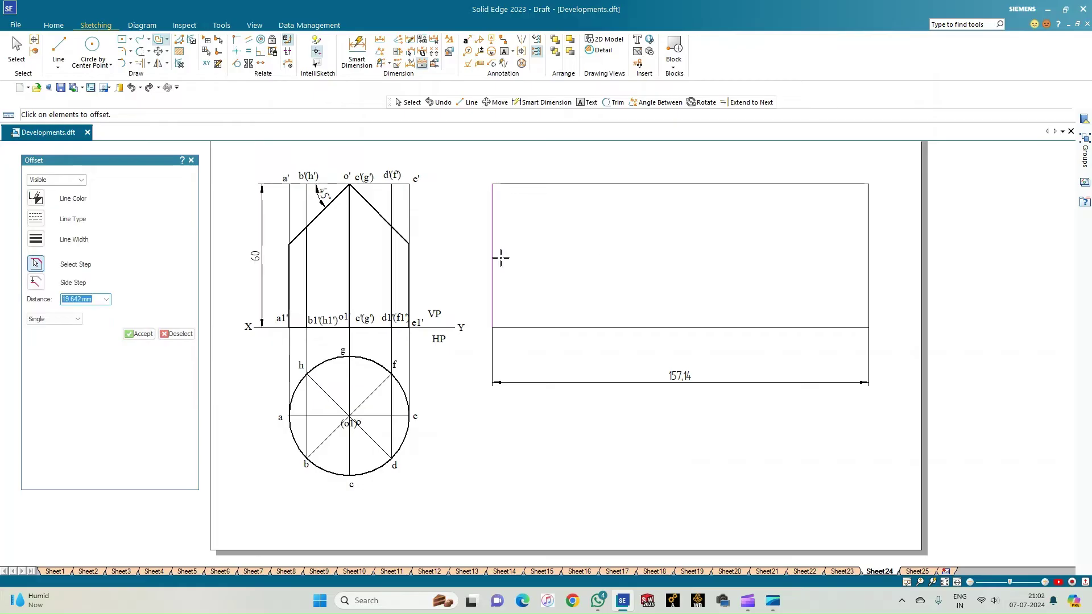
{"action": "left_click", "coordinate": [139, 334]}
{"action": "left_click", "coordinate": [569, 263]}
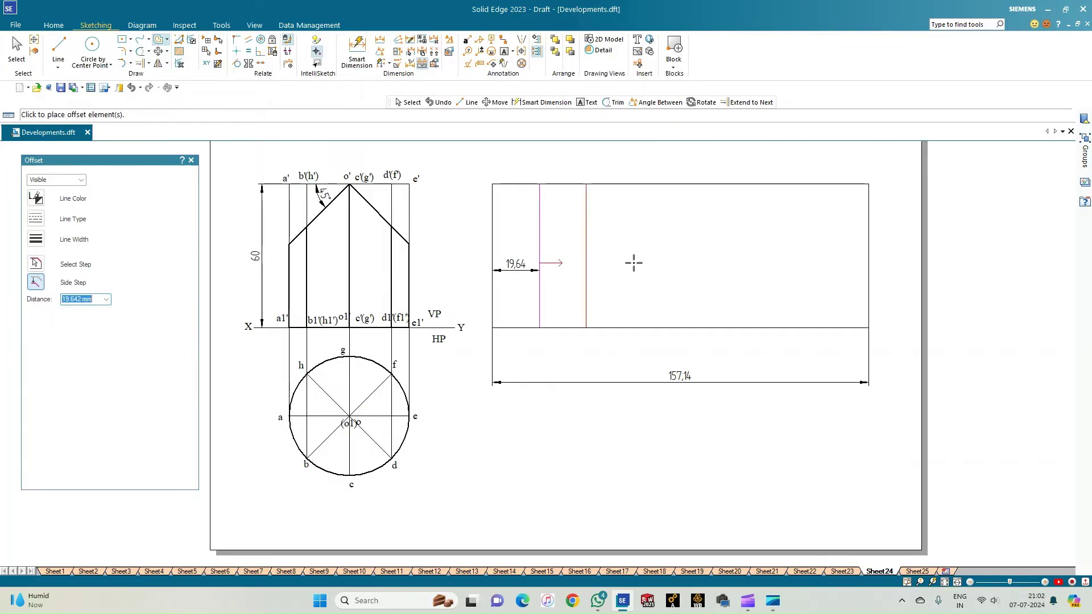
{"action": "left_click", "coordinate": [634, 262]}
{"action": "left_click", "coordinate": [662, 261]}
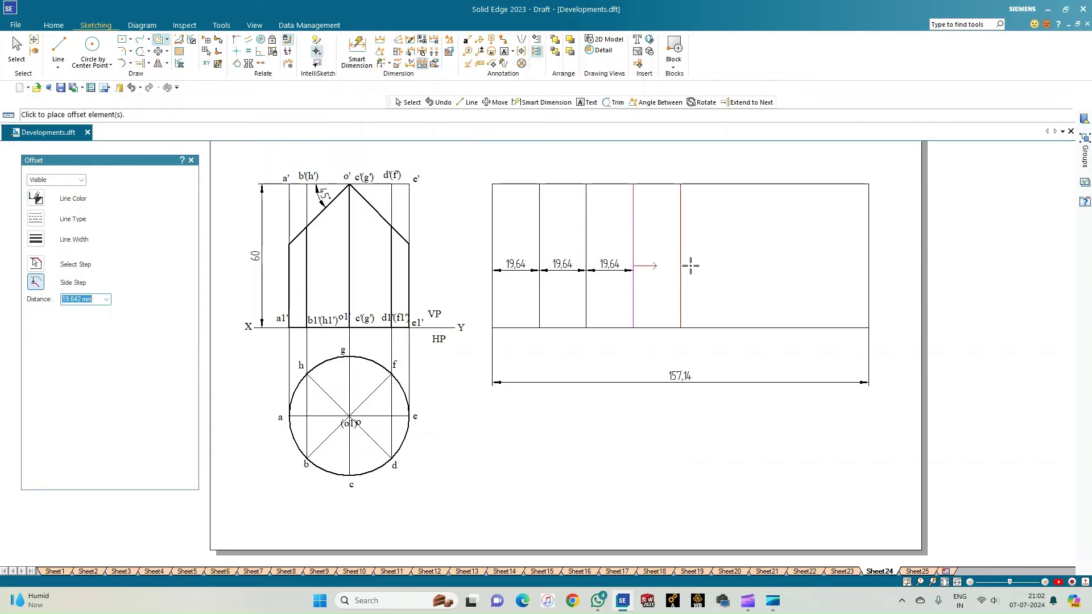
{"action": "left_click", "coordinate": [702, 268]}
{"action": "left_click", "coordinate": [717, 271]}
{"action": "left_click", "coordinate": [791, 268]}
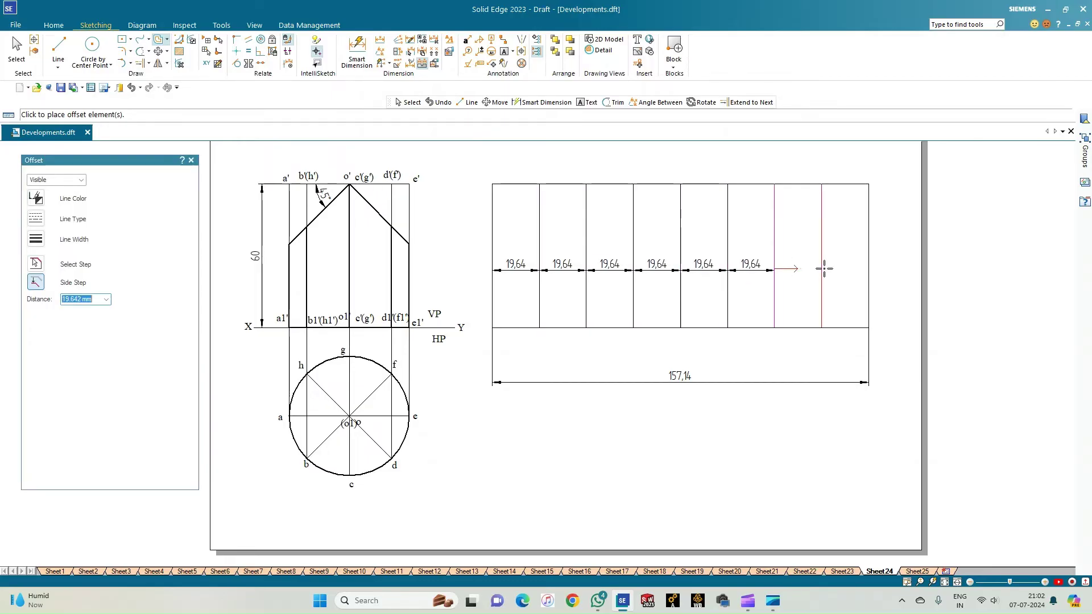
{"action": "left_click", "coordinate": [836, 269]}
{"action": "right_click", "coordinate": [904, 324]}
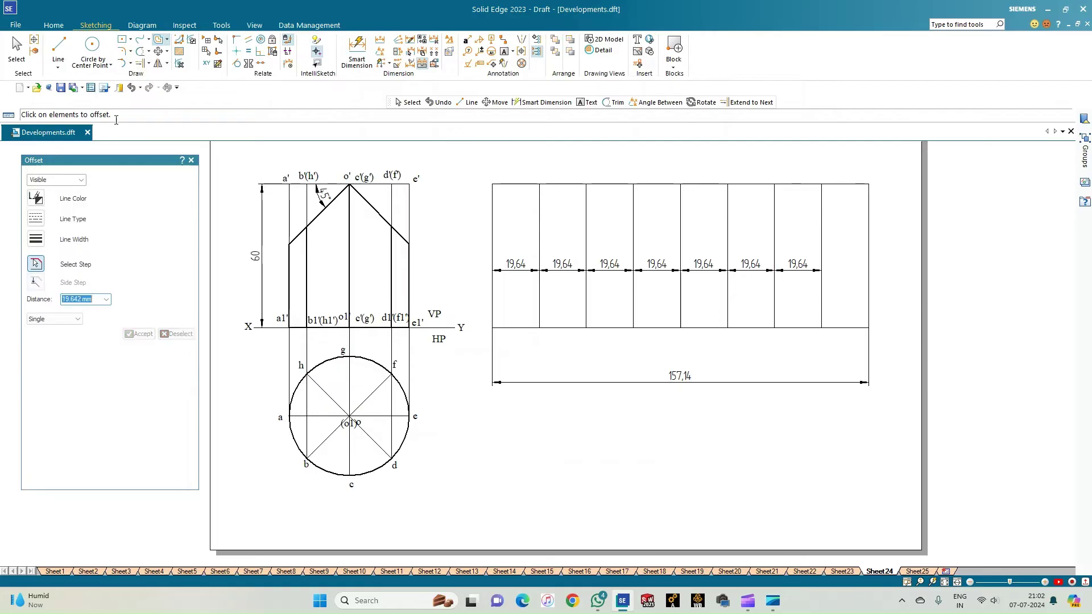
- Delete all seven spacing dimensions between the division lines of the development
{"action": "left_click", "coordinate": [23, 45]}
{"action": "left_click", "coordinate": [516, 266]}
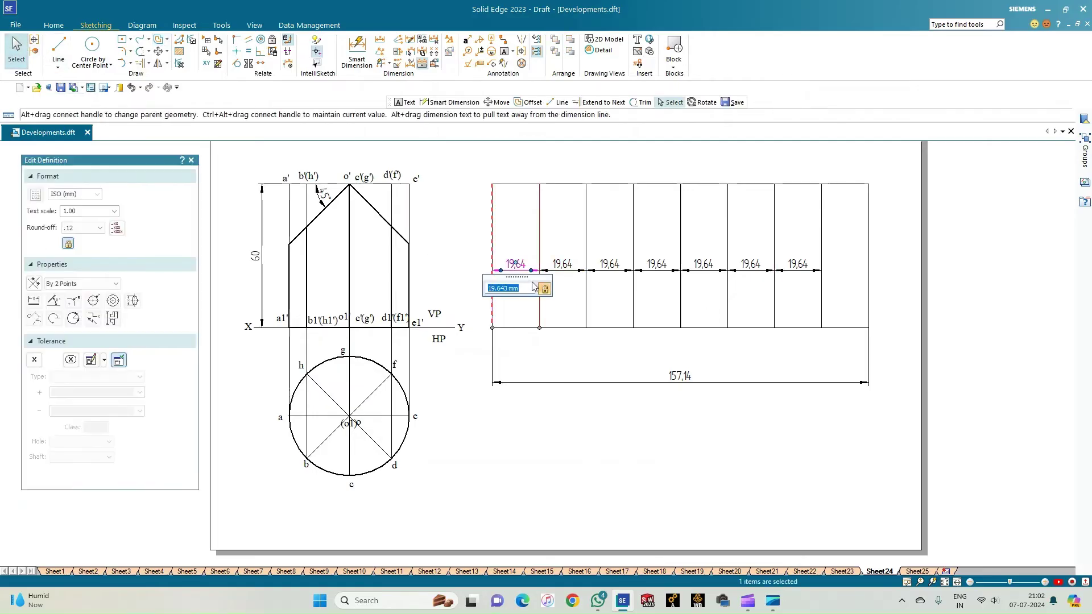
{"action": "left_click", "coordinate": [563, 273], "text": "ctrl"}
{"action": "left_click", "coordinate": [609, 272], "text": "ctrl"}
{"action": "left_click", "coordinate": [656, 273], "text": "ctrl"}
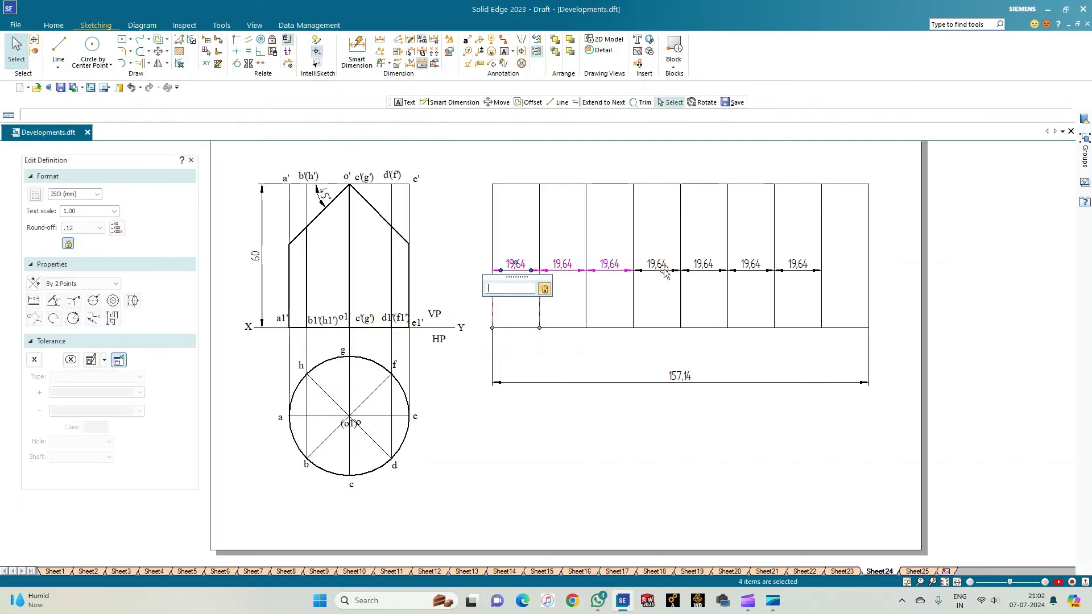
{"action": "left_click", "coordinate": [750, 273], "text": "ctrl"}
{"action": "left_click", "coordinate": [799, 274], "text": "ctrl"}
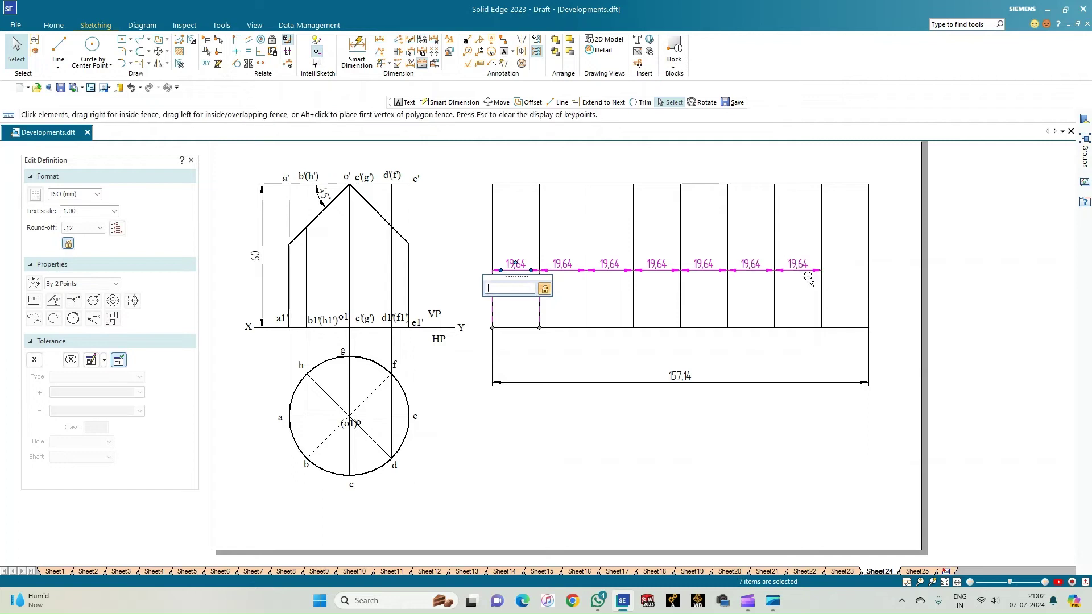
{"action": "key", "text": "Delete"}
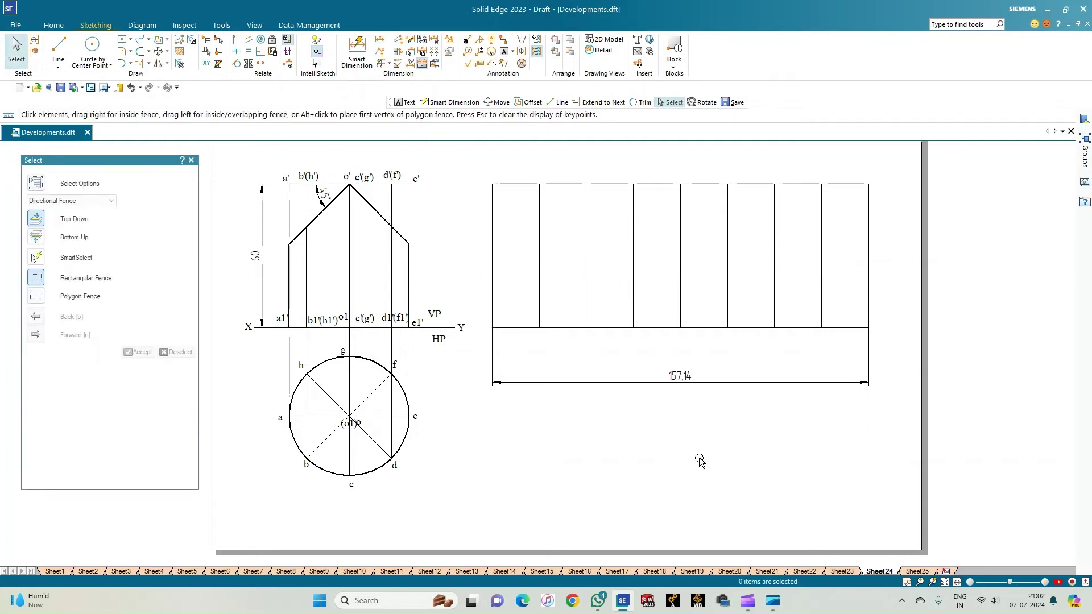
- Dimension the development rectangle's height, placing the dimension outside its left edge
{"action": "left_click", "coordinate": [356, 48]}
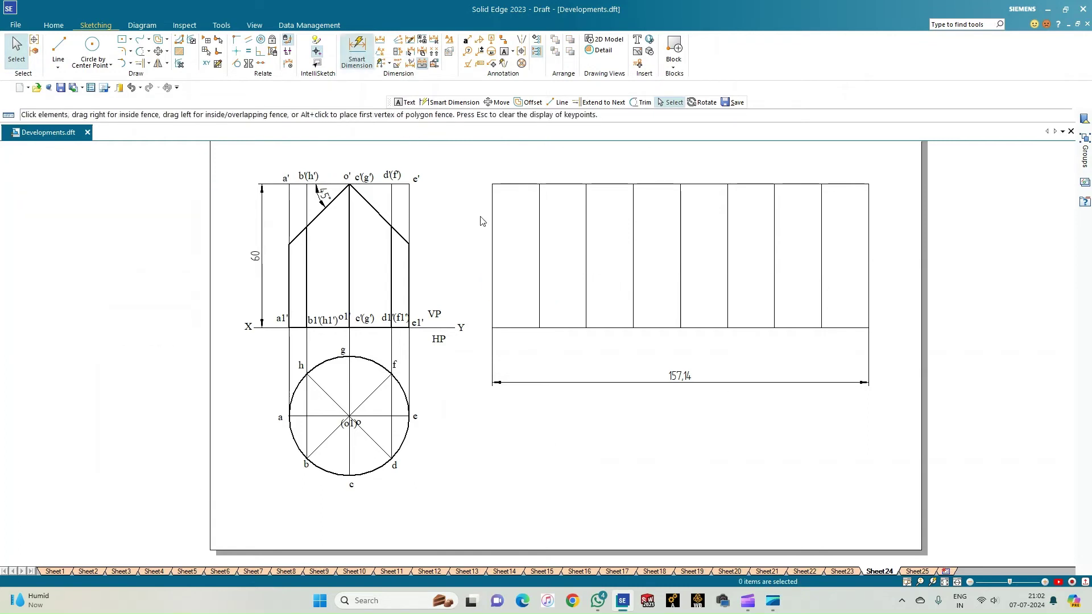
{"action": "left_click", "coordinate": [491, 237]}
{"action": "left_click", "coordinate": [471, 238]}
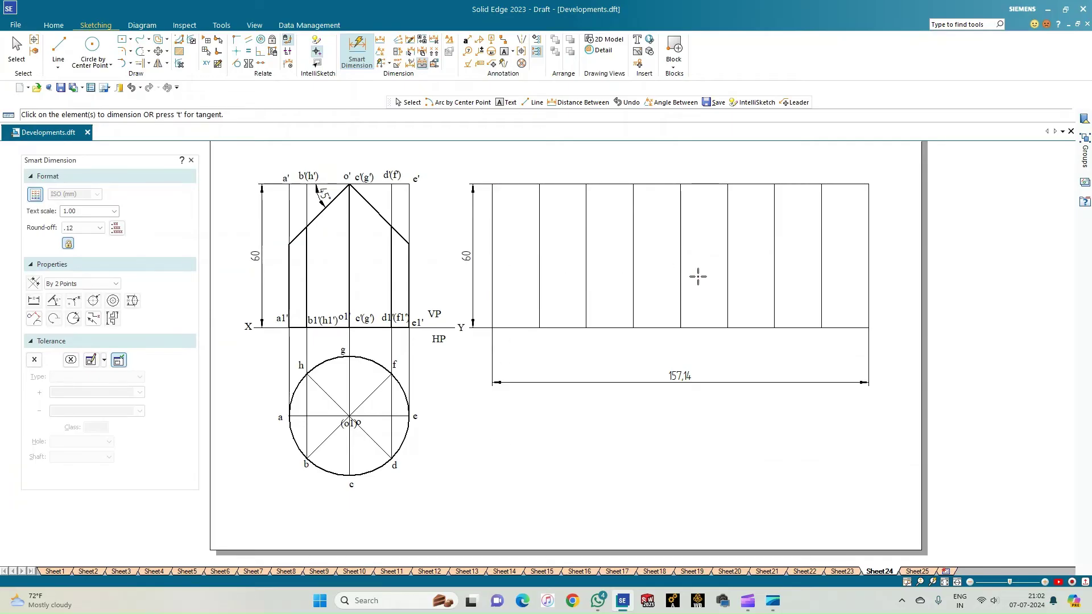
- Label the points where the generators meet the inclined cuts in the front view as 1' to 8'
{"action": "left_click", "coordinate": [503, 53]}
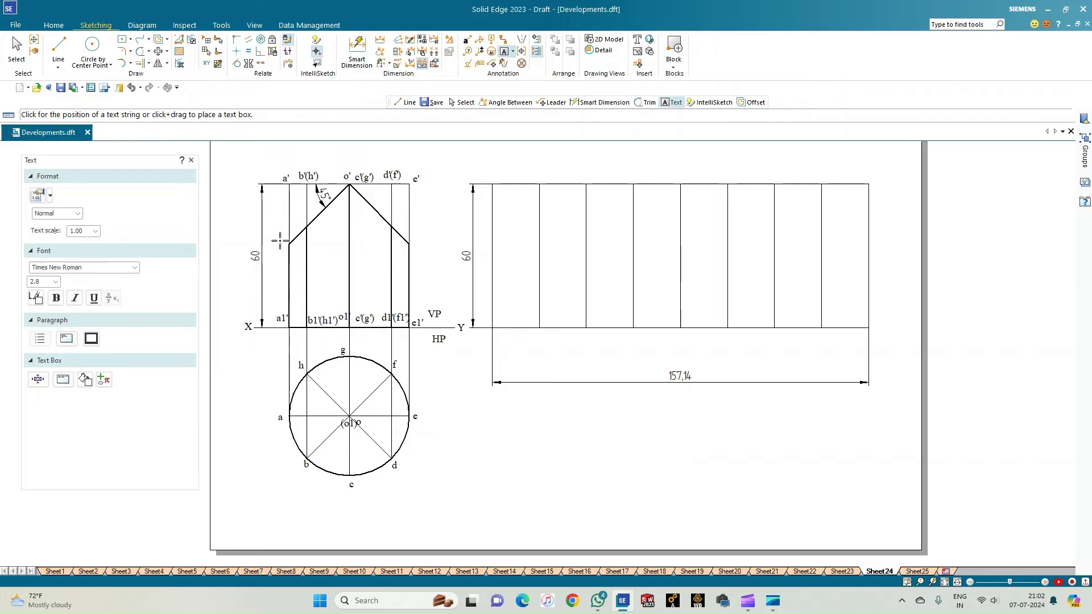
{"action": "left_click", "coordinate": [280, 239]}
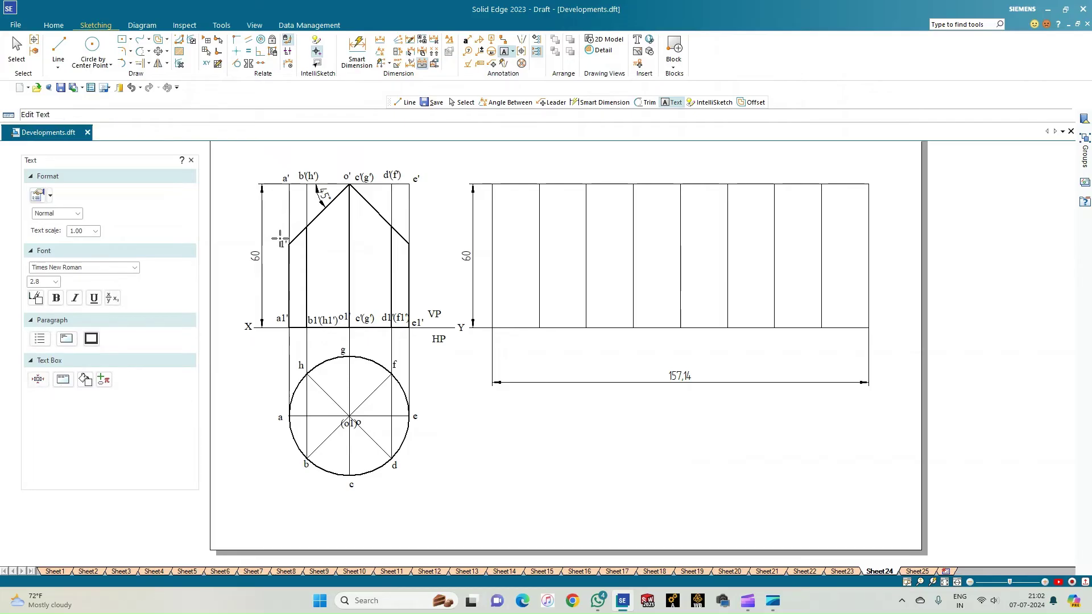
{"action": "left_click", "coordinate": [296, 316]}
{"action": "left_click", "coordinate": [302, 241]}
{"action": "left_click", "coordinate": [350, 183]}
{"action": "type", "text": "'"}
{"action": "left_click", "coordinate": [395, 236]}
{"action": "type", "text": "7"}
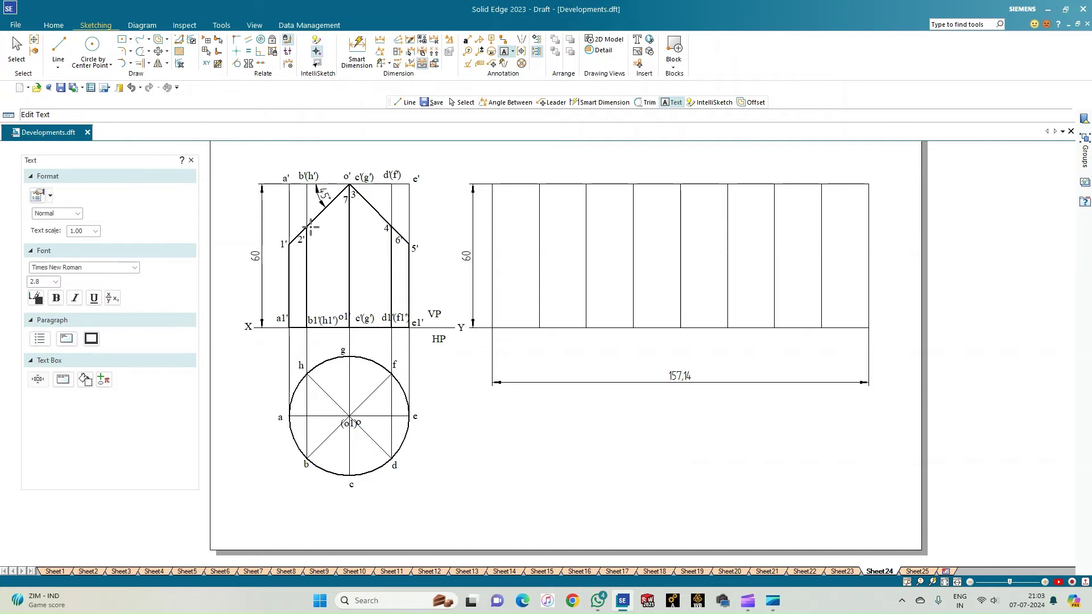
{"action": "left_click", "coordinate": [311, 230]}
- Label the development's first three vertical lines A, B and C at the top and A1, B1 and C1 at the base
{"action": "left_click", "coordinate": [58, 46]}
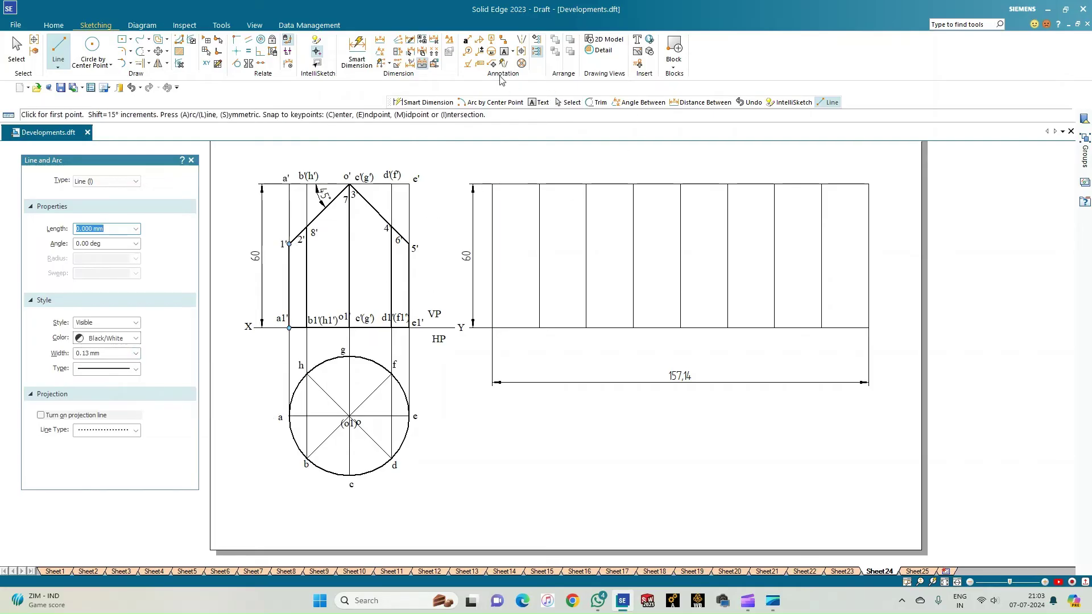
{"action": "left_click", "coordinate": [504, 51]}
{"action": "left_click", "coordinate": [488, 166]}
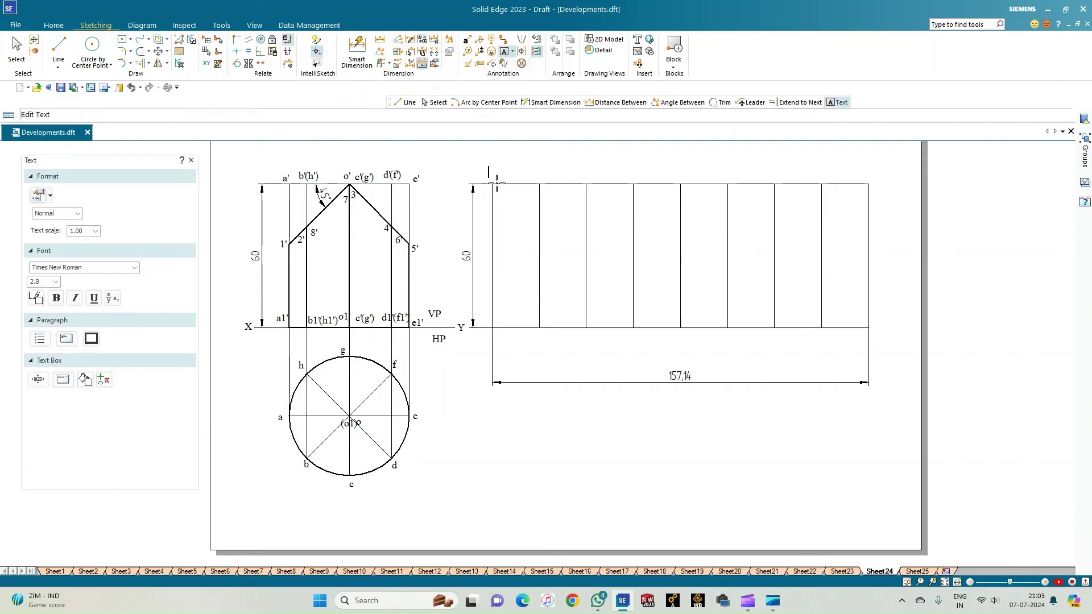
{"action": "type", "text": "A"}
{"action": "left_click", "coordinate": [538, 171]}
{"action": "type", "text": "B"}
{"action": "left_click", "coordinate": [540, 339]}
{"action": "type", "text": "C"}
{"action": "left_click", "coordinate": [582, 330]}
{"action": "type", "text": "C1"}
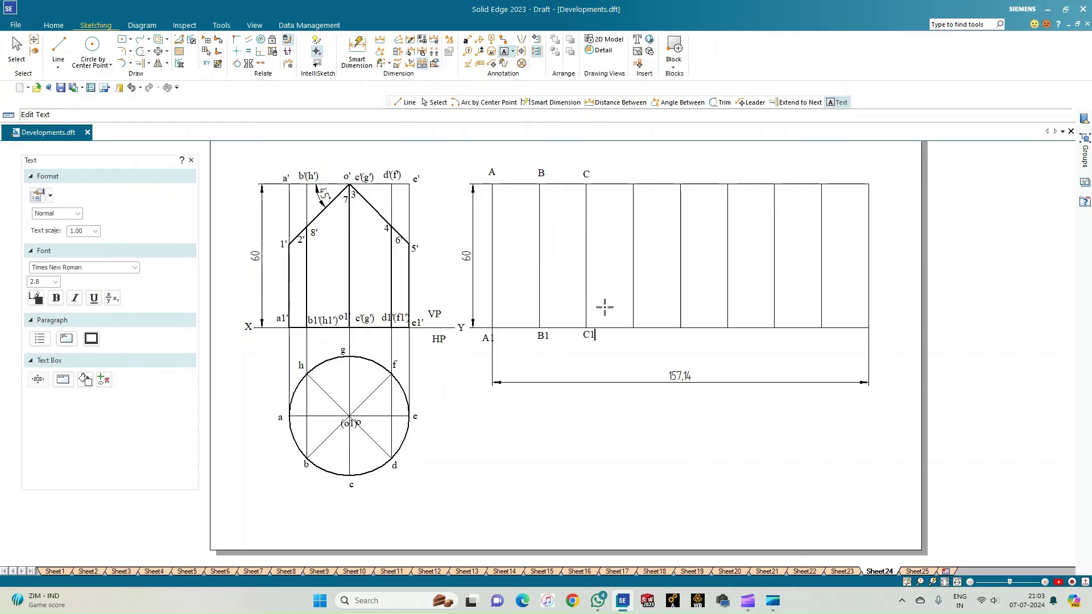
- Label the development's fourth and fifth vertical lines D and E at the top and D1 and E1 at the base
{"action": "left_click", "coordinate": [632, 177]}
{"action": "type", "text": "D"}
{"action": "left_click", "coordinate": [636, 339]}
{"action": "type", "text": "D1"}
{"action": "left_click", "coordinate": [681, 181]}
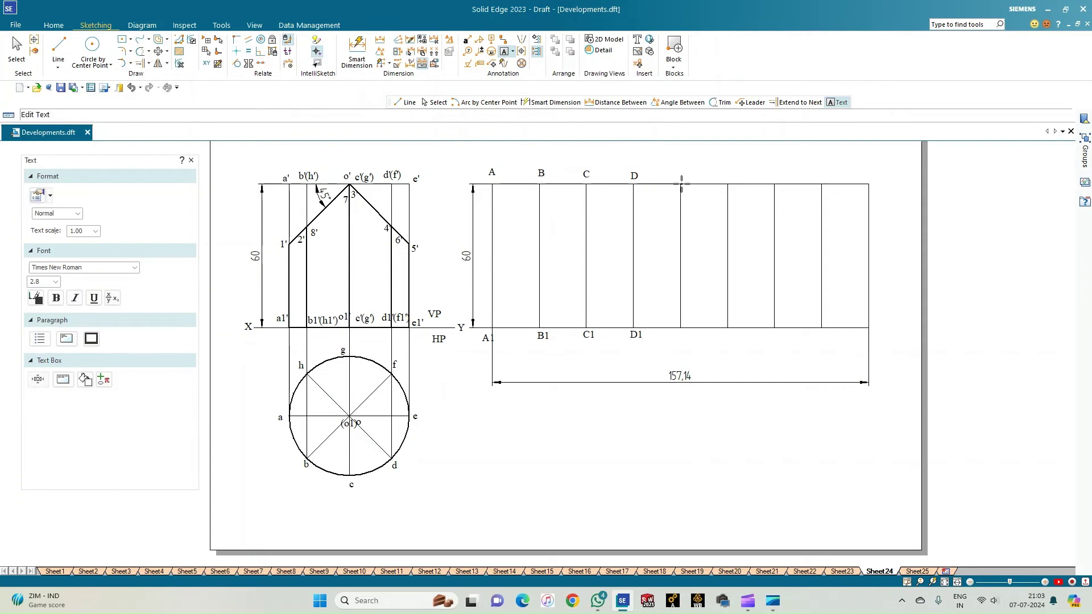
{"action": "type", "text": "E"}
{"action": "left_click", "coordinate": [683, 335]}
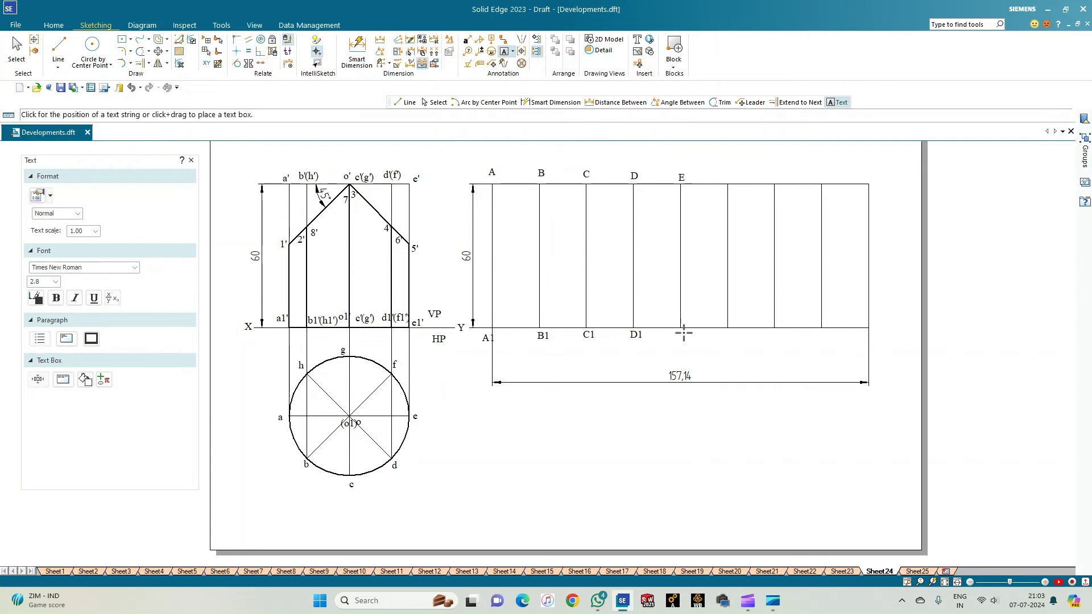
{"action": "left_click", "coordinate": [686, 334]}
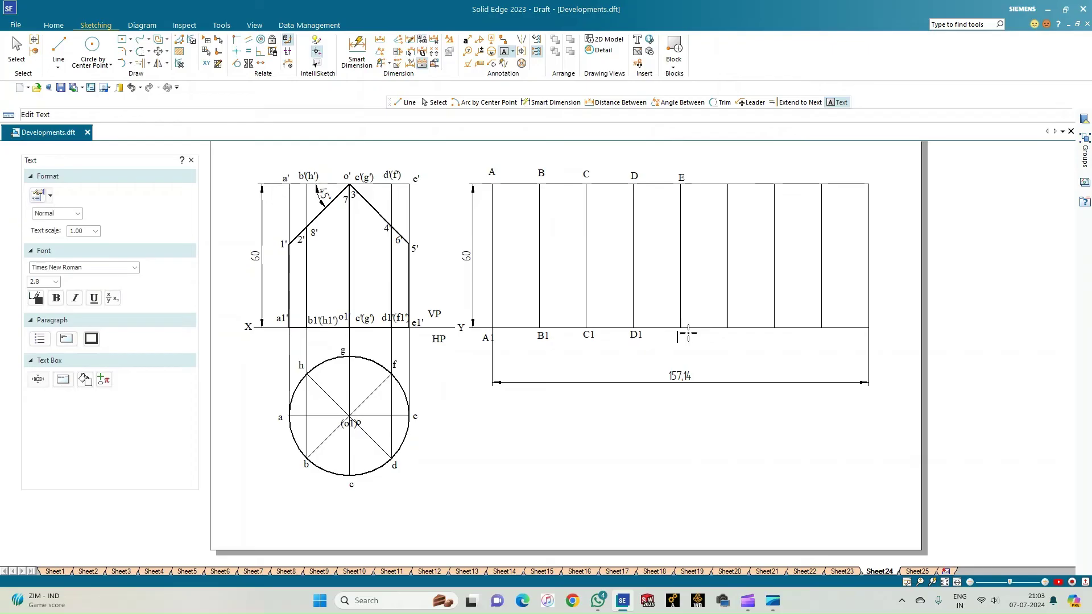
- Label the remaining vertical lines F, G, H and A at the top of the development and F1, G1, H1 and A1 at the base
{"action": "left_click", "coordinate": [726, 177]}
{"action": "type", "text": "F"}
{"action": "left_click", "coordinate": [726, 344]}
{"action": "left_click", "coordinate": [772, 176]}
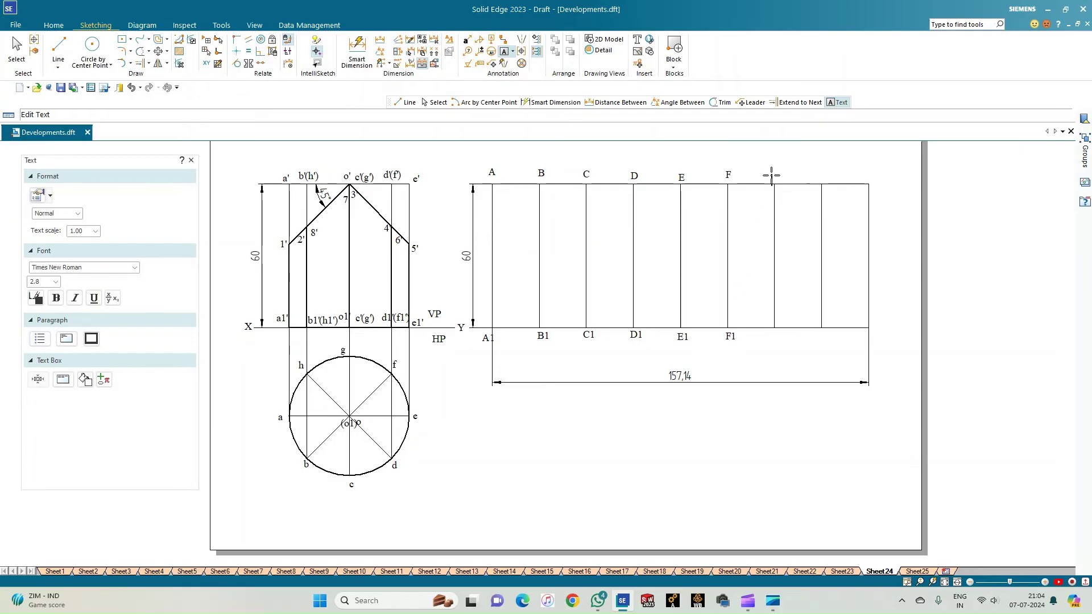
{"action": "type", "text": "G1"}
{"action": "left_click", "coordinate": [824, 181]}
{"action": "left_click", "coordinate": [809, 337]}
{"action": "left_click", "coordinate": [817, 337]}
{"action": "left_click", "coordinate": [869, 177]}
{"action": "type", "text": "A"}
{"action": "left_click", "coordinate": [869, 337]}
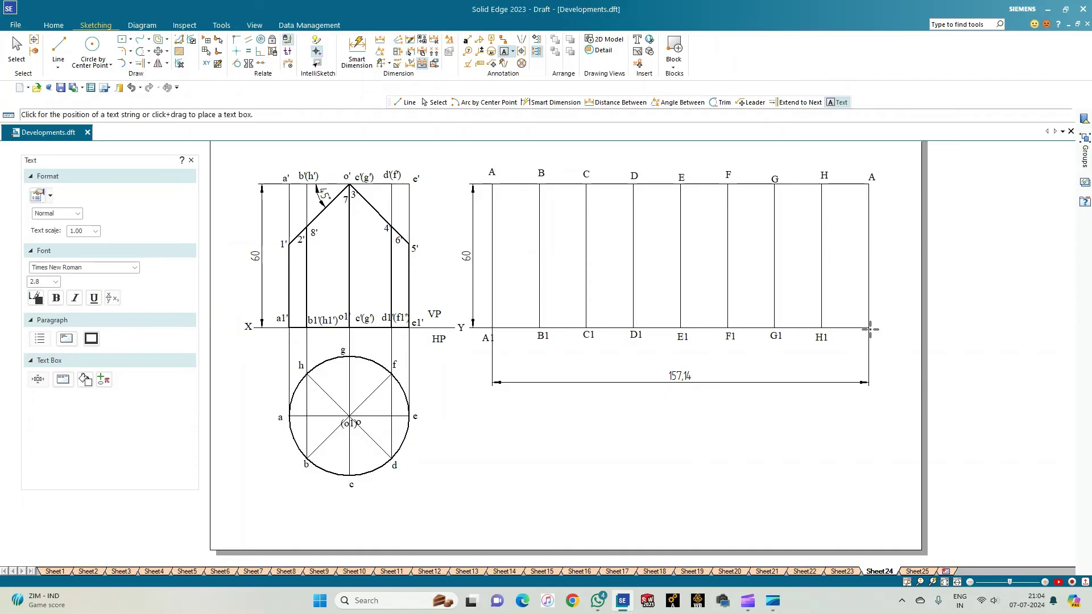
{"action": "left_click", "coordinate": [870, 337]}
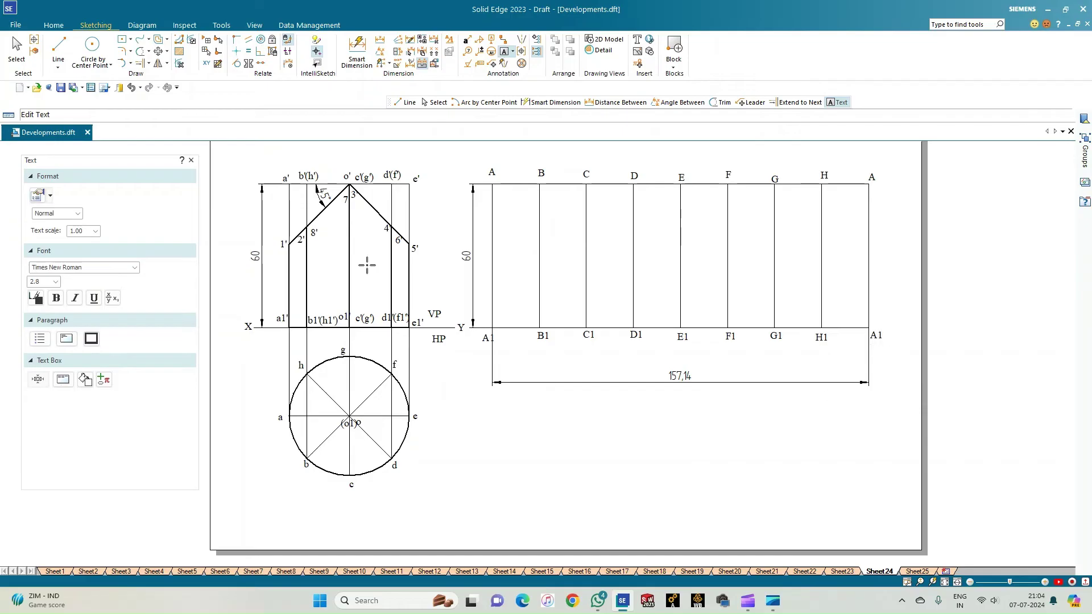
- Draw a horizontal 0.13 mm projection line from point 1' in the front view to the development's far edge A-A1
{"action": "left_click", "coordinate": [58, 49]}
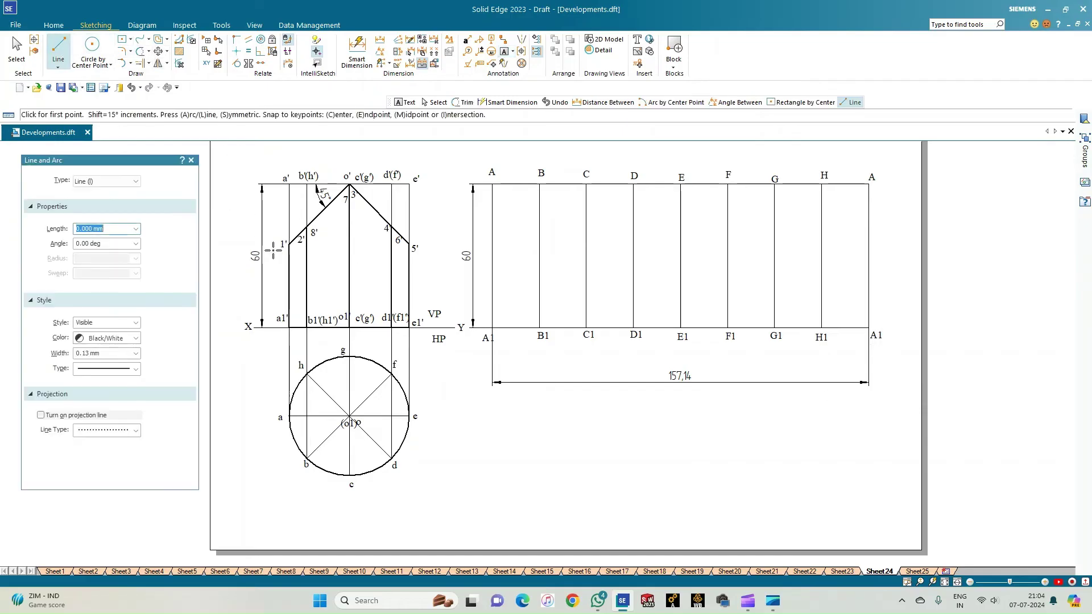
{"action": "left_click", "coordinate": [290, 243]}
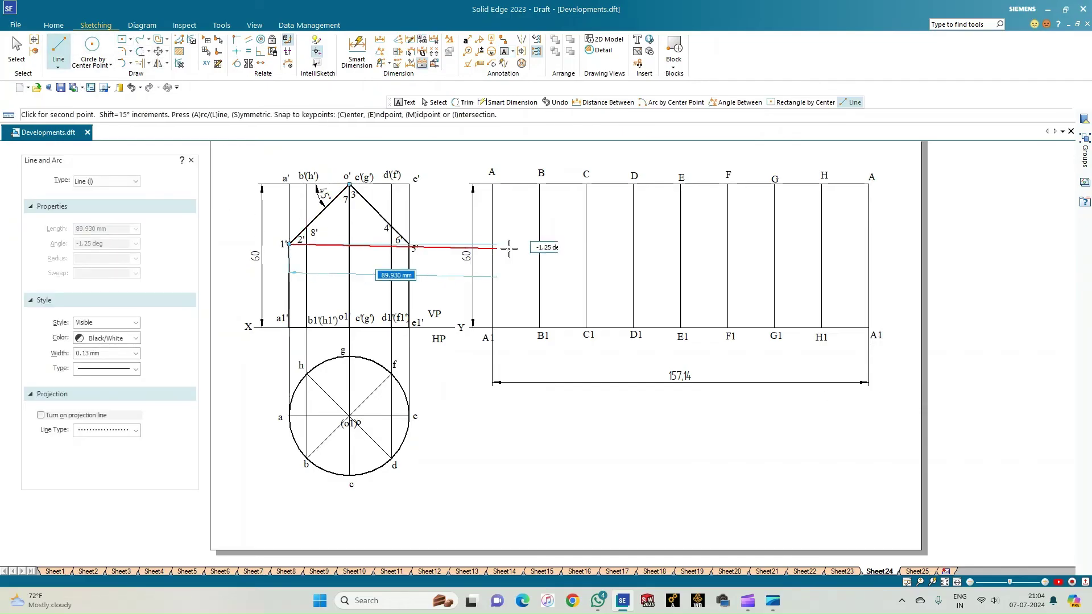
{"action": "left_click", "coordinate": [491, 243]}
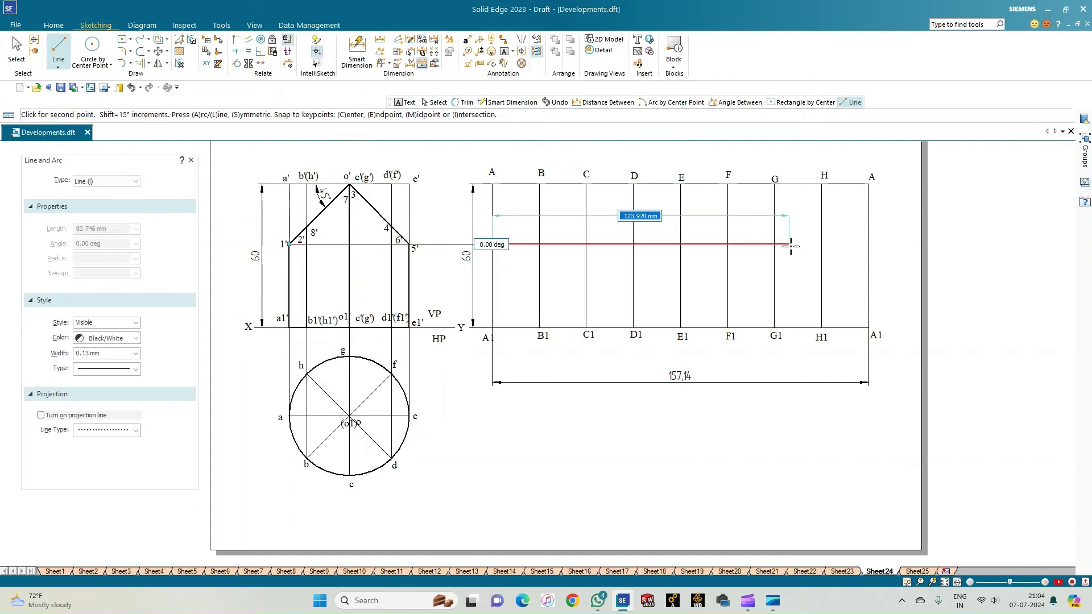
{"action": "left_click", "coordinate": [868, 243]}
{"action": "right_click", "coordinate": [889, 236]}
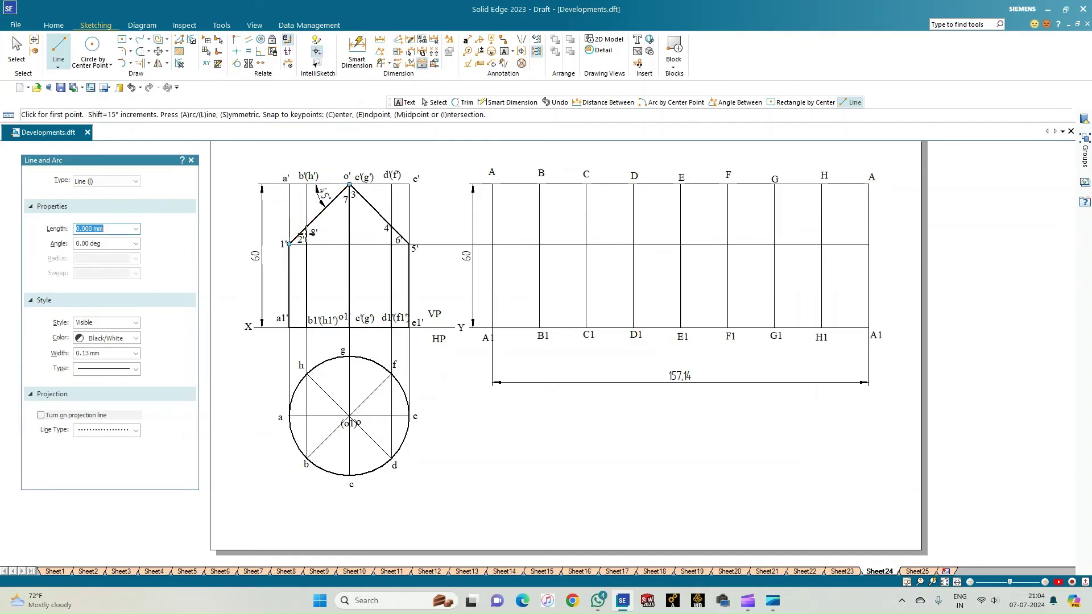
- Draw a horizontal projection line from point 2'(8') in the front view through line B-B1 to line H-H1 of the development
{"action": "scroll", "coordinate": [316, 233], "scroll_direction": "up", "scroll_amount": 2}
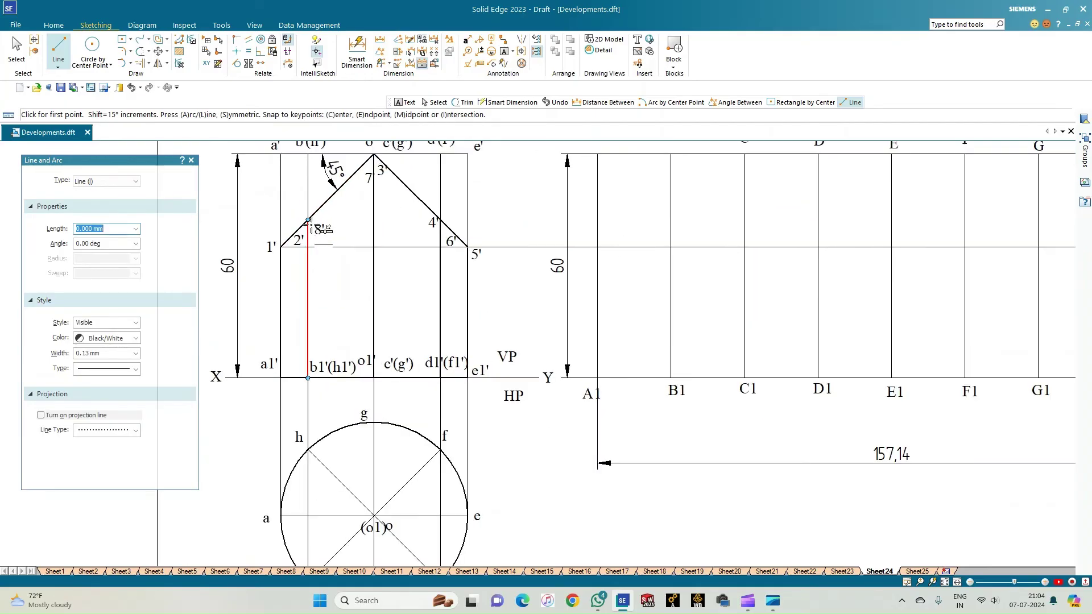
{"action": "left_click", "coordinate": [308, 219]}
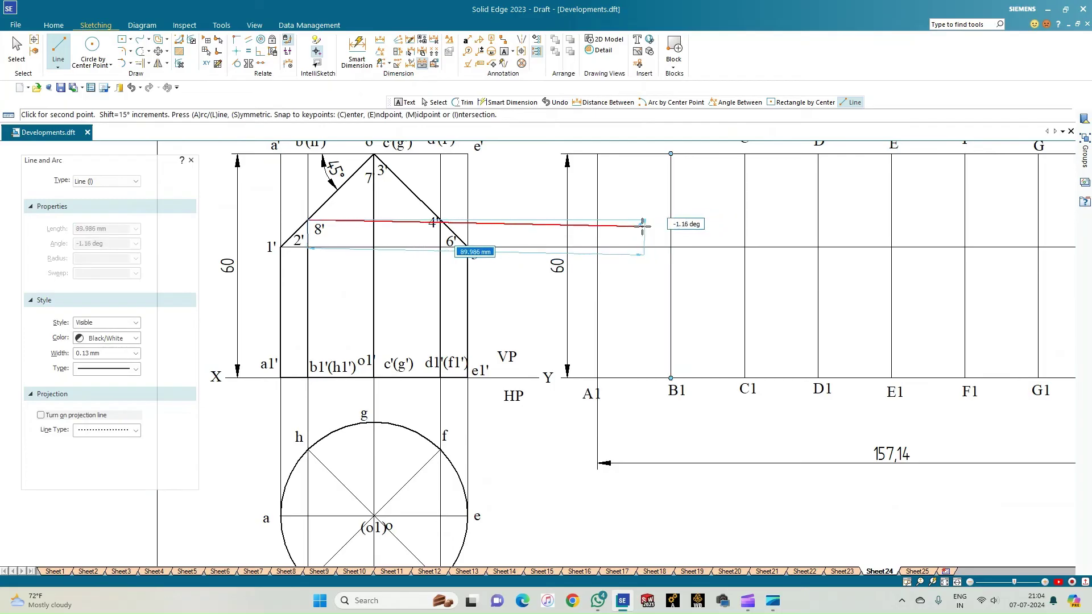
{"action": "left_click", "coordinate": [672, 219]}
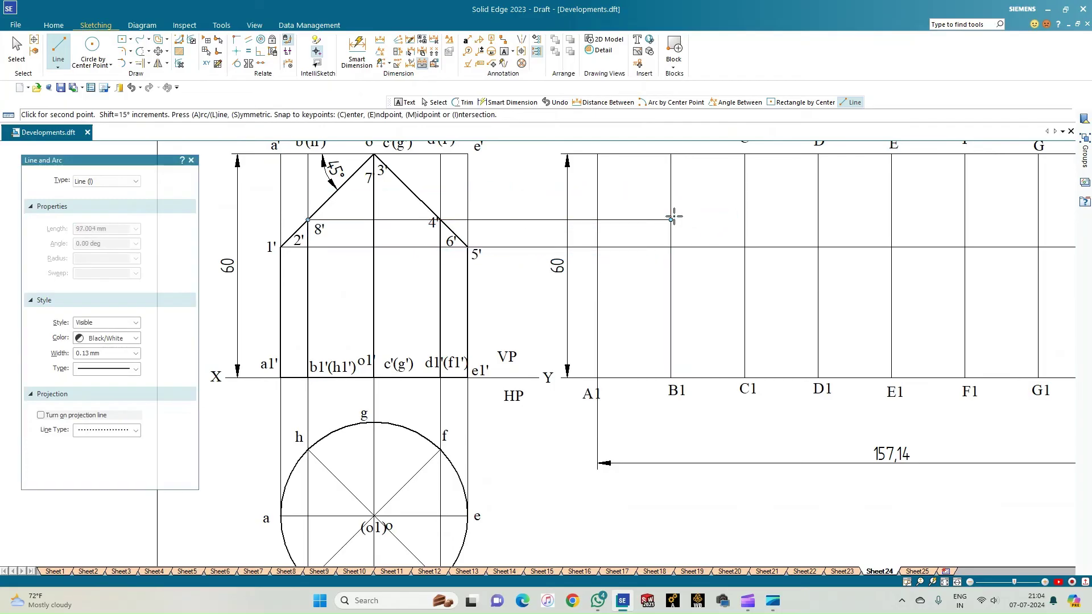
{"action": "scroll", "coordinate": [684, 238], "scroll_direction": "down", "scroll_amount": 1}
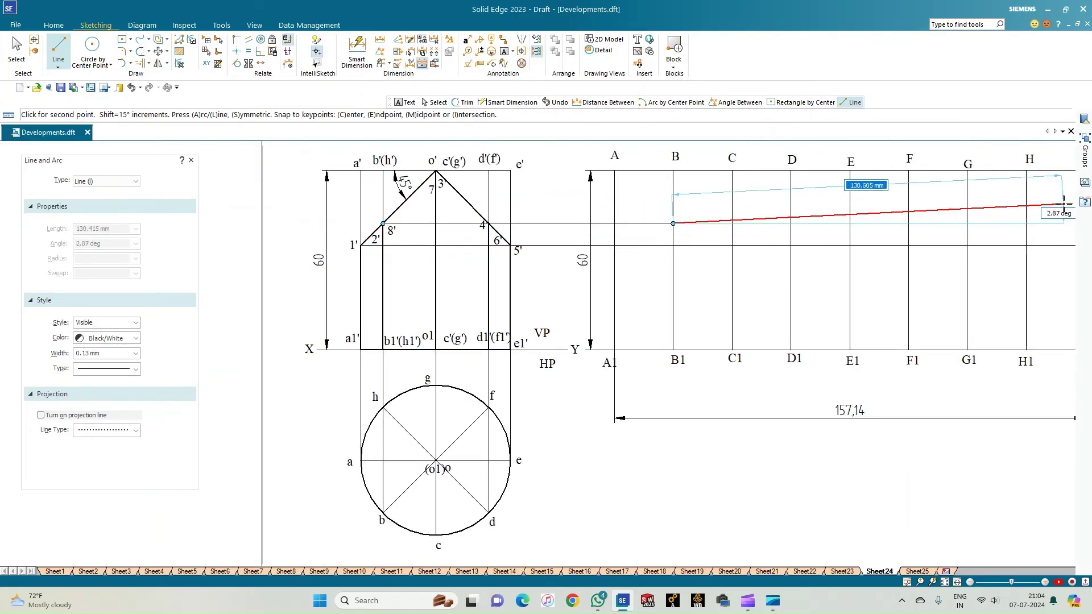
{"action": "left_click", "coordinate": [1038, 222]}
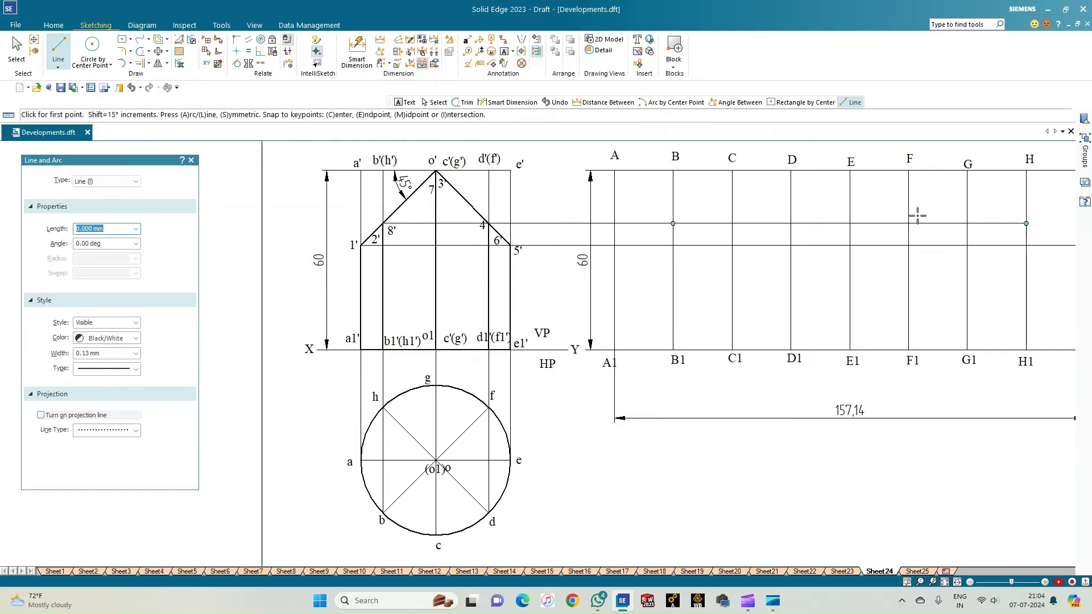
- Label the development's intersection points 1 on A-A1, 3 on B-B1, 3 at C, 4 on D-D1, 5 on E-E1 and 6 on F-F1
{"action": "left_click", "coordinate": [504, 51]}
{"action": "left_click", "coordinate": [601, 247]}
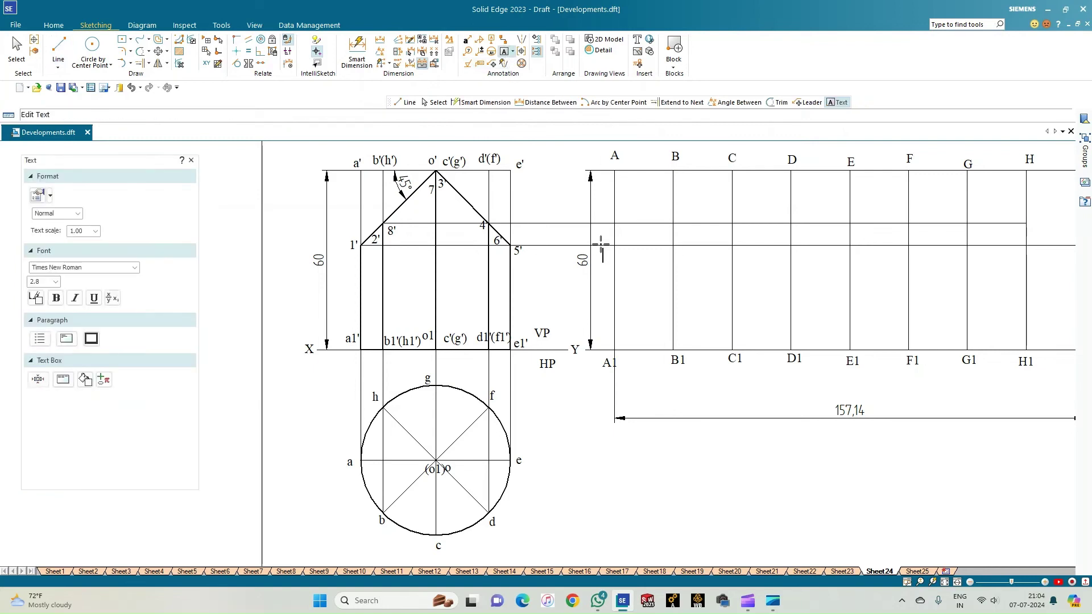
{"action": "type", "text": "1"}
{"action": "left_click", "coordinate": [663, 208]}
{"action": "left_click", "coordinate": [779, 211]}
{"action": "type", "text": "4"}
{"action": "left_click", "coordinate": [901, 206]}
{"action": "type", "text": "6"}
- Label the remaining development points 7 at the top of G-G1, 8 on H-H1 and 1 on the far edge A-A1
{"action": "left_click", "coordinate": [976, 155]}
{"action": "left_click", "coordinate": [975, 155]}
{"action": "left_click", "coordinate": [1030, 220]}
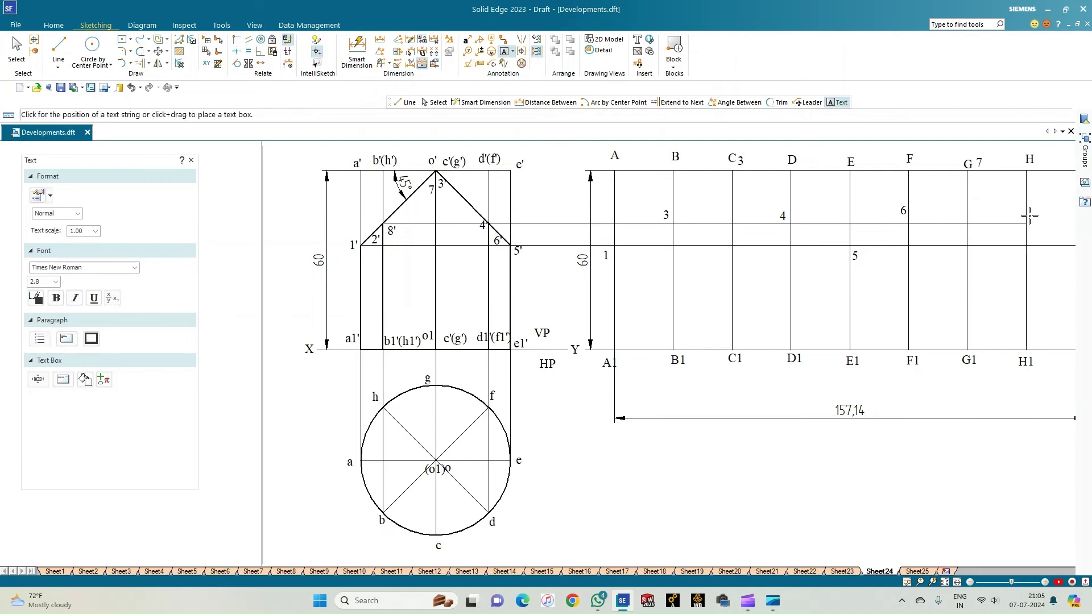
{"action": "left_click", "coordinate": [1028, 211]}
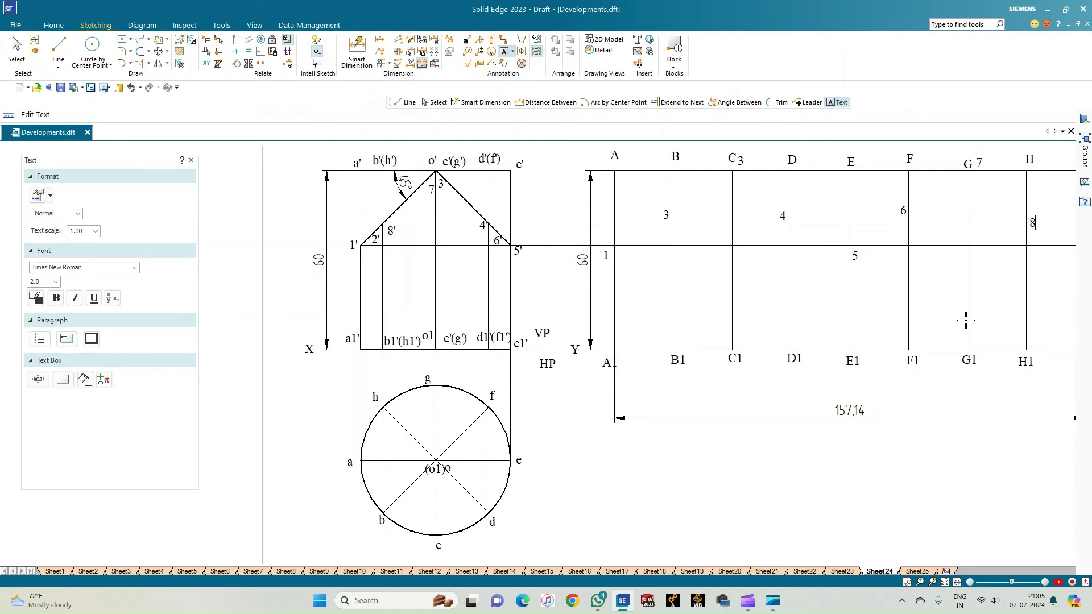
{"action": "left_click", "coordinate": [944, 582]}
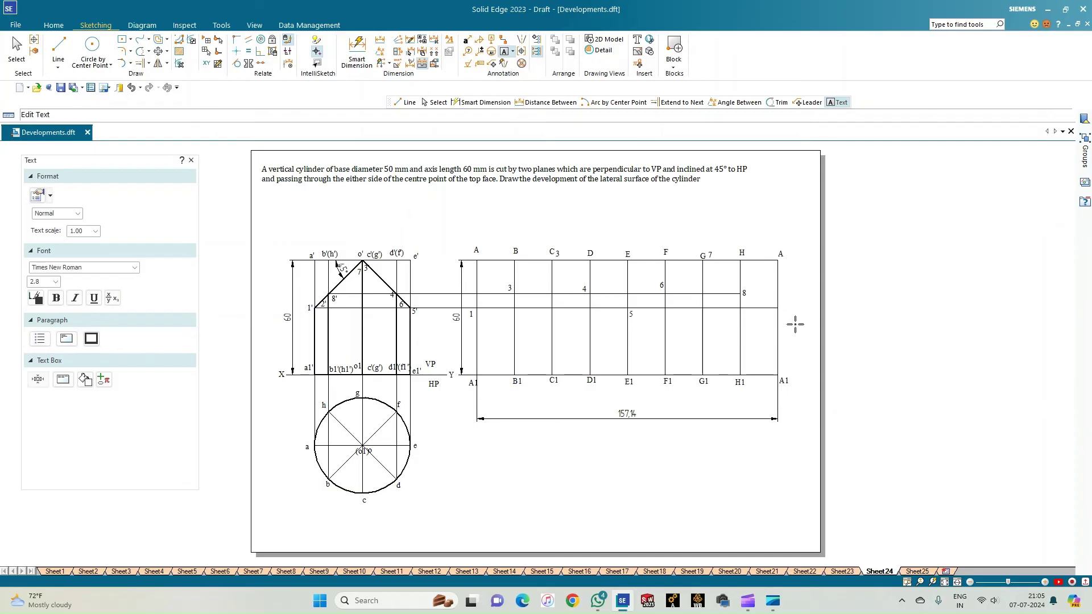
{"action": "scroll", "coordinate": [488, 347], "scroll_direction": "up", "scroll_amount": 1}
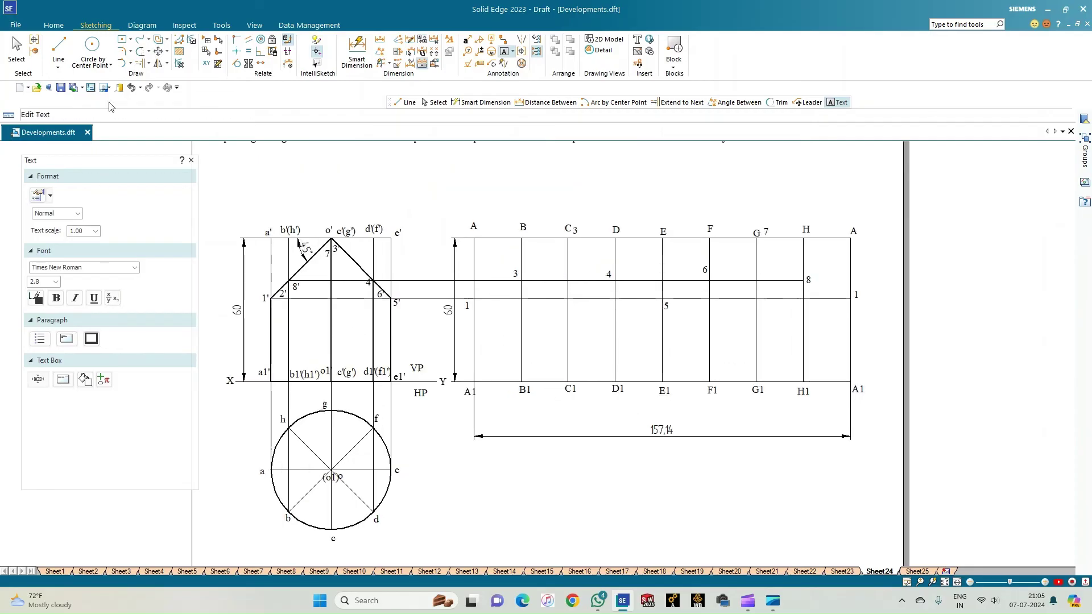
- Draw a 0.50 mm wide curve from point 1 on the first edge A-A1 through the B-B1 intersection to the top of C-C1
{"action": "left_click", "coordinate": [139, 39]}
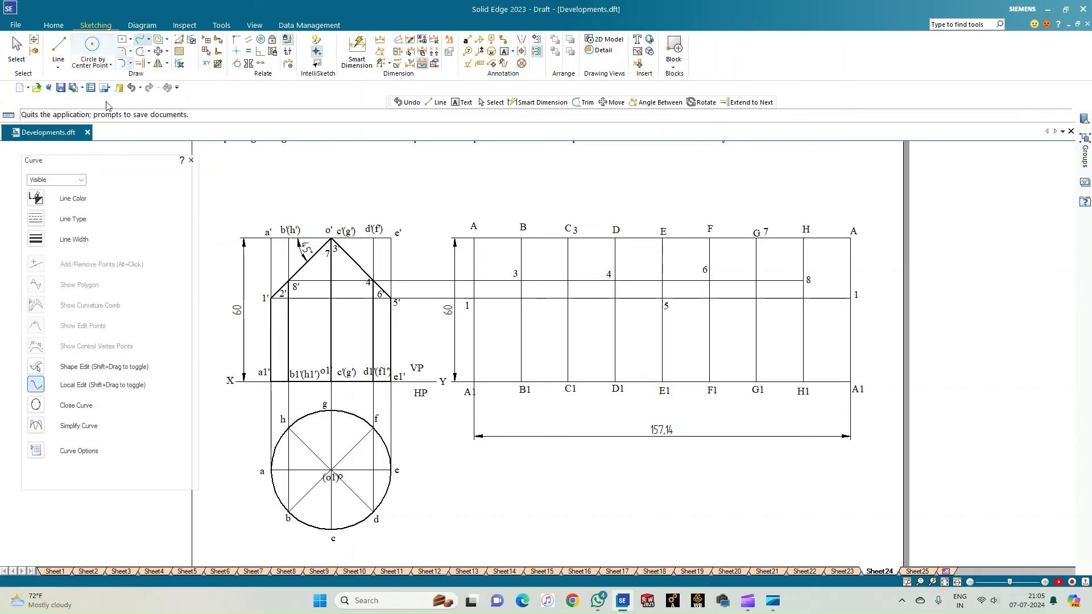
{"action": "left_click", "coordinate": [41, 239]}
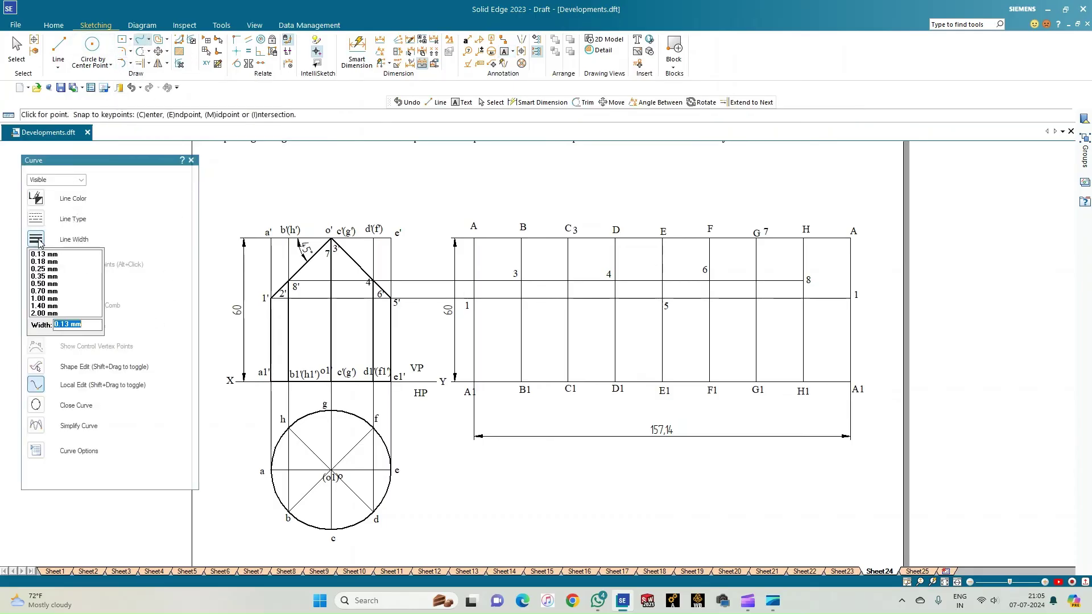
{"action": "left_click", "coordinate": [45, 283]}
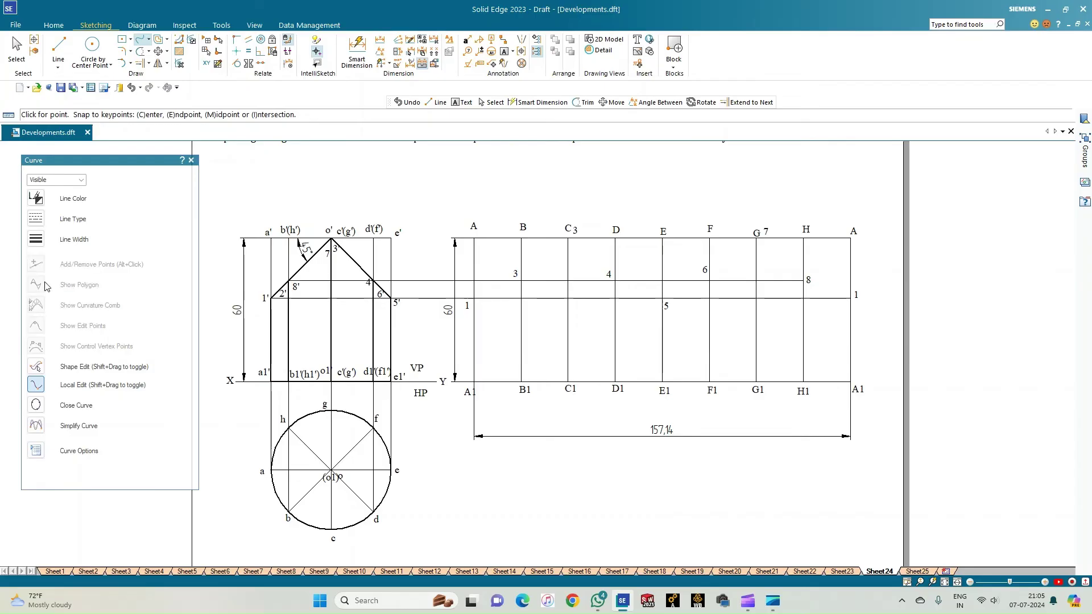
{"action": "left_click", "coordinate": [475, 298]}
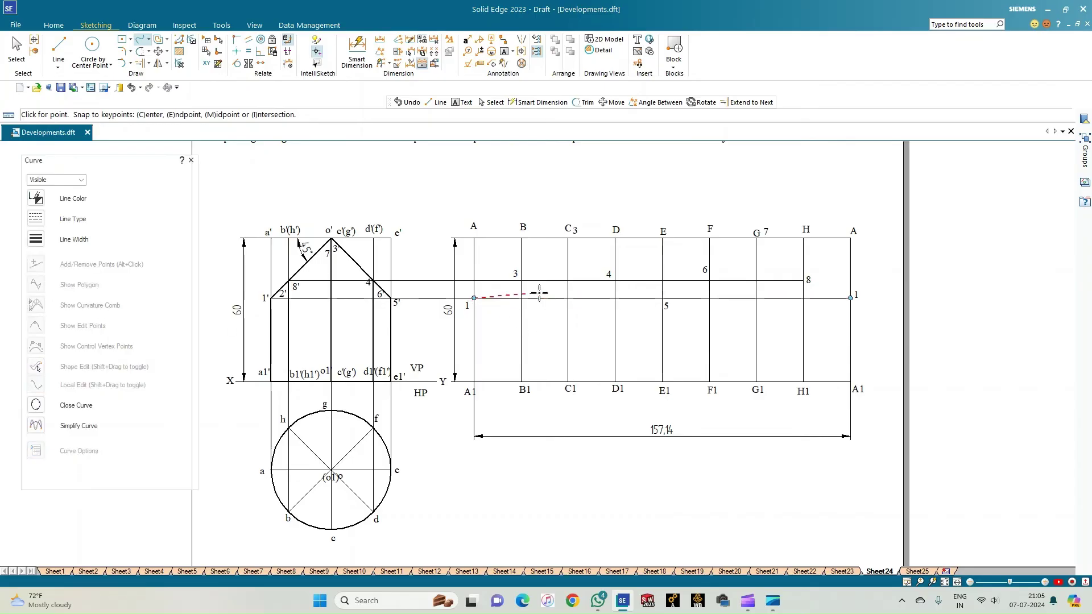
{"action": "left_click", "coordinate": [521, 280]}
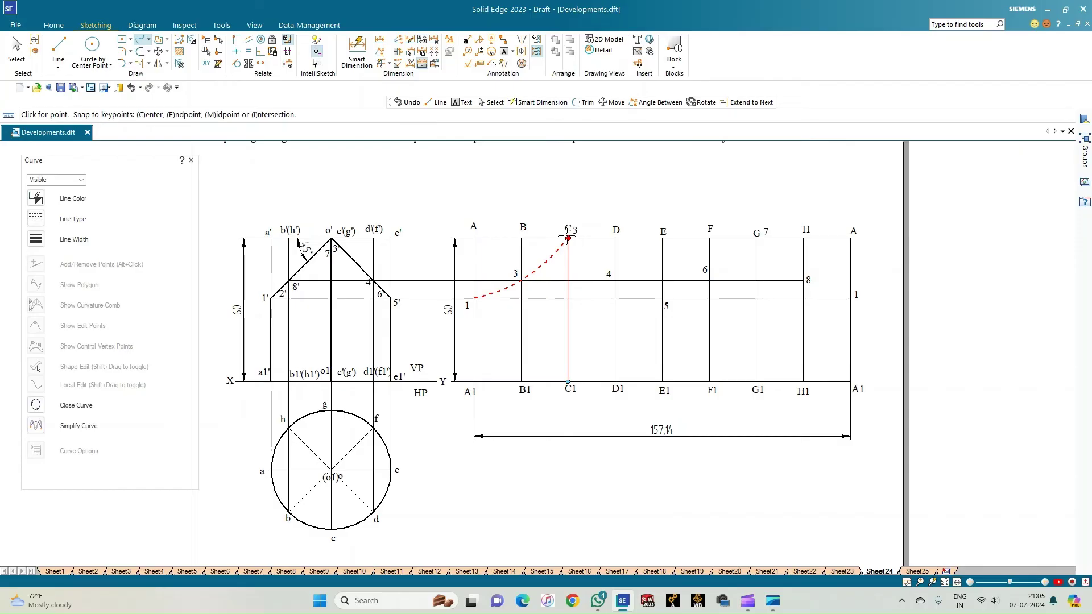
{"action": "left_click", "coordinate": [568, 238]}
{"action": "right_click", "coordinate": [568, 239]}
{"action": "scroll", "coordinate": [568, 239], "scroll_direction": "up", "scroll_amount": 2}
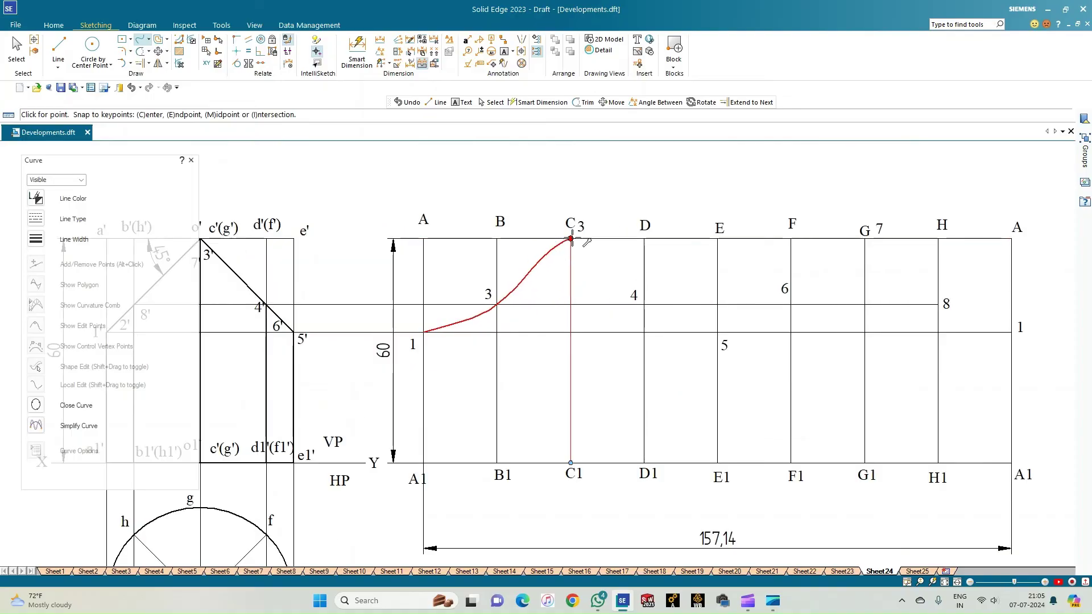
{"action": "mouse_move", "coordinate": [570, 238]}
{"action": "left_mouse_down"}
{"action": "mouse_move", "coordinate": [511, 214]}
{"action": "mouse_move", "coordinate": [523, 234]}
{"action": "left_mouse_up"}
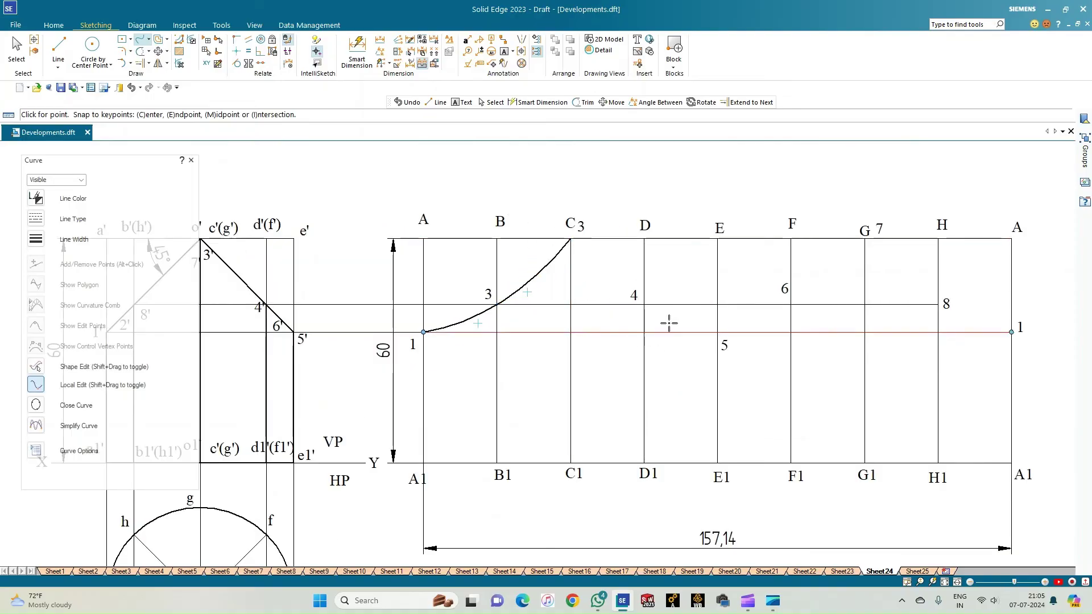
- Draw a curve from point 4 on D-D1 through points 5 and 6 to point 7 at the top of G-G1
{"action": "left_click", "coordinate": [644, 306]}
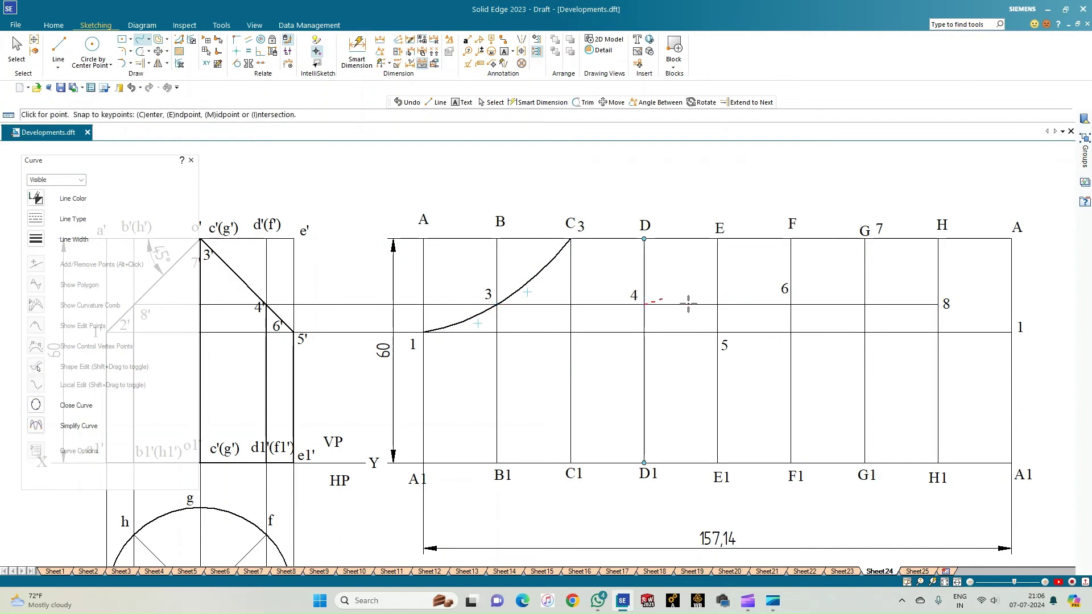
{"action": "left_click", "coordinate": [717, 332]}
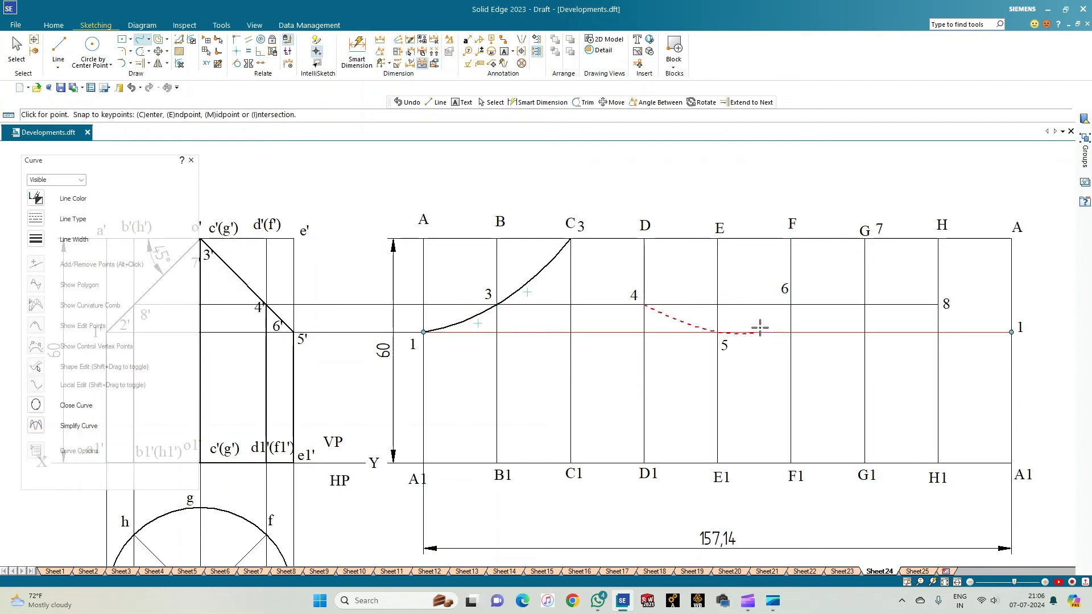
{"action": "left_click", "coordinate": [790, 304]}
{"action": "left_click", "coordinate": [864, 240]}
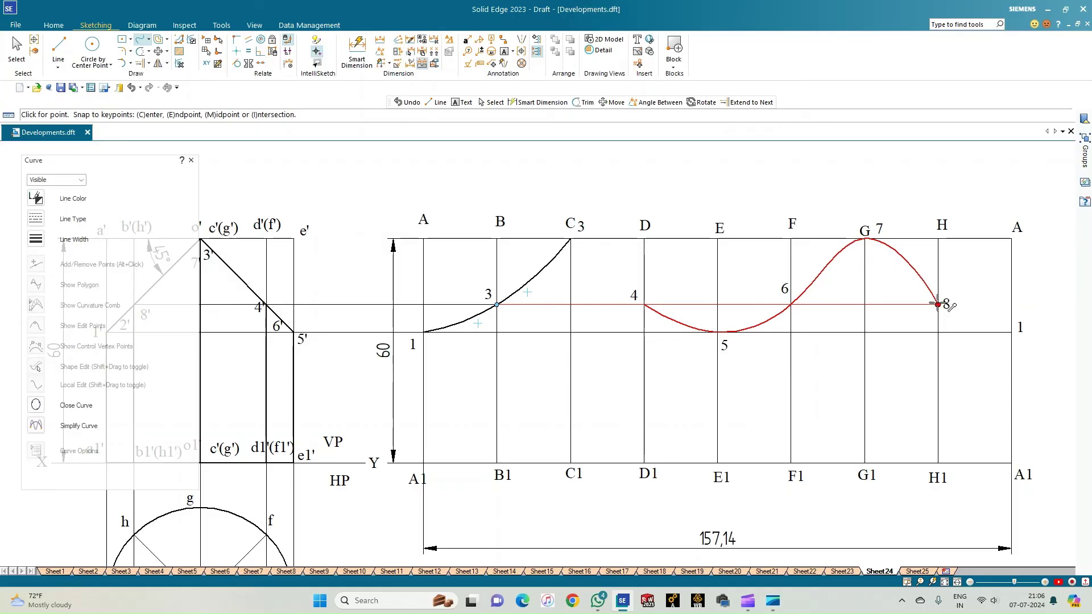
{"action": "right_click", "coordinate": [920, 283]}
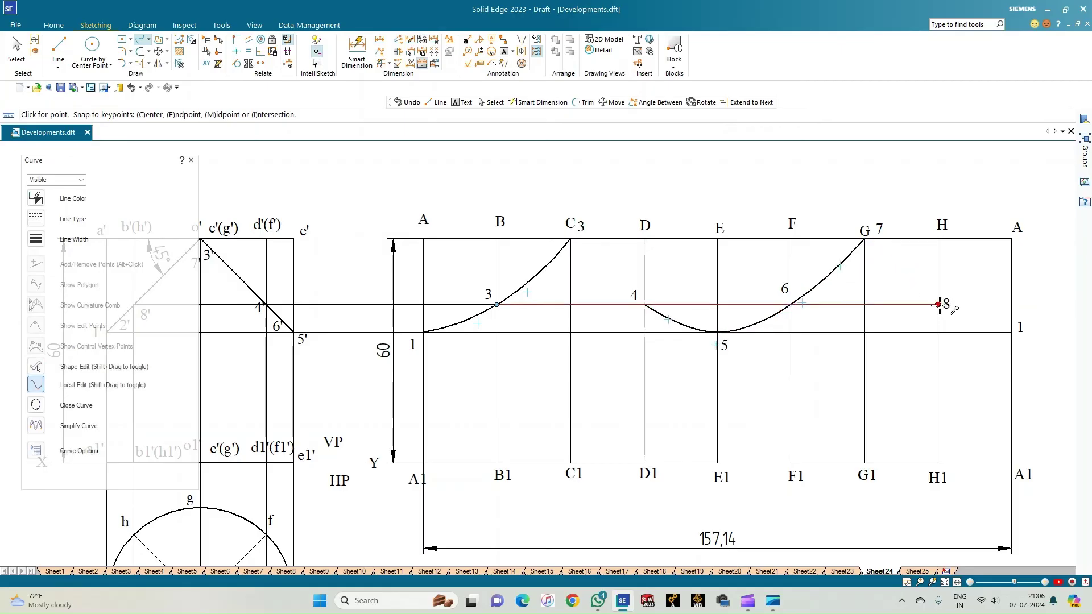
- Draw a curve from point 1 on the far edge A-A1 through point 8 to point 7 at the top of G-G1
{"action": "left_click", "coordinate": [938, 305]}
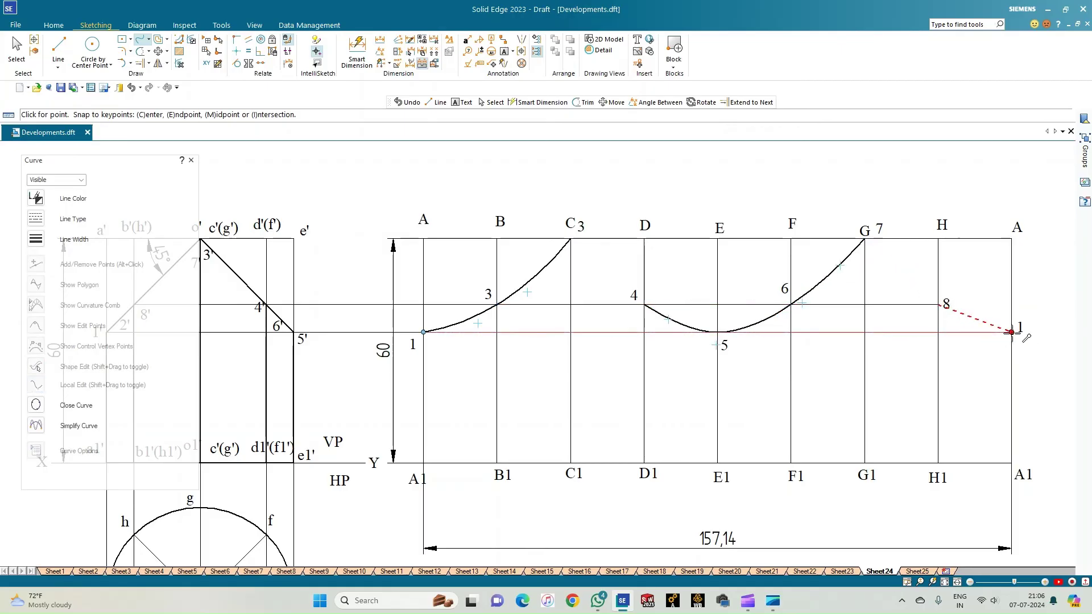
{"action": "right_click", "coordinate": [1023, 344]}
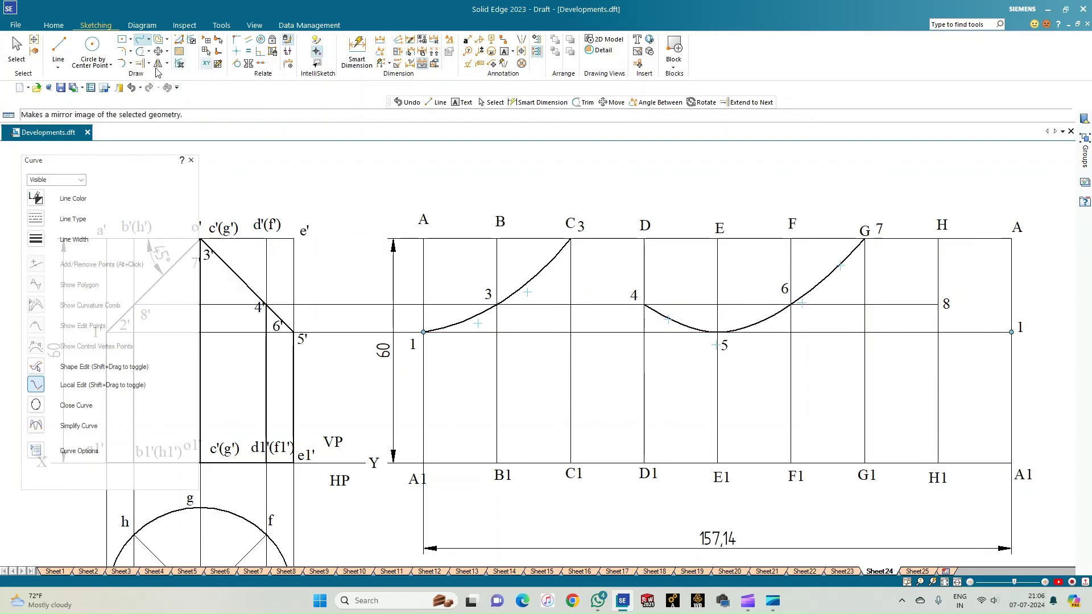
{"action": "left_click", "coordinate": [139, 39]}
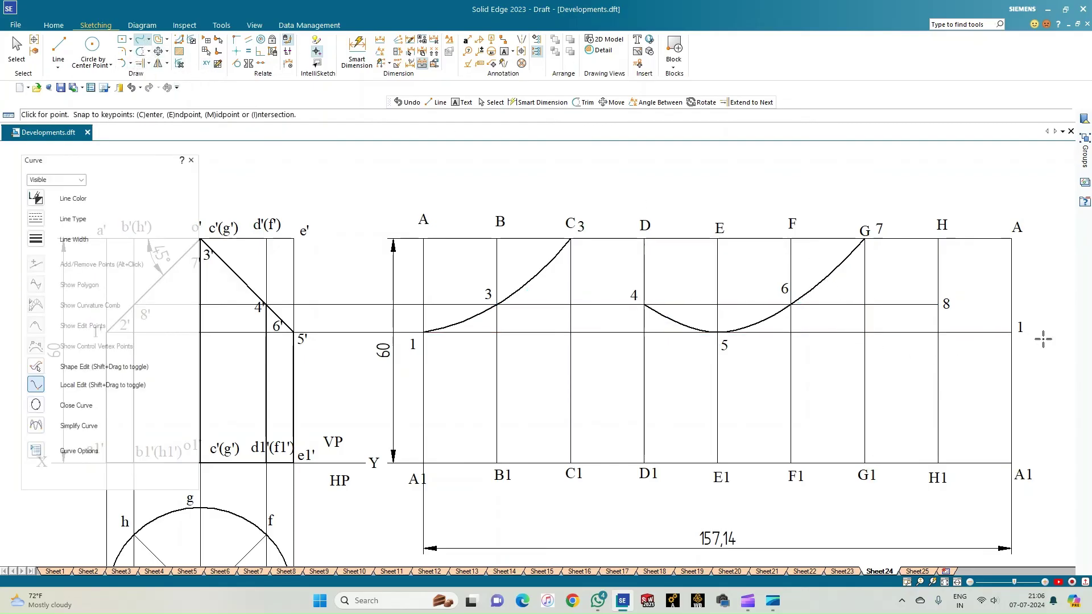
{"action": "left_click", "coordinate": [1011, 332]}
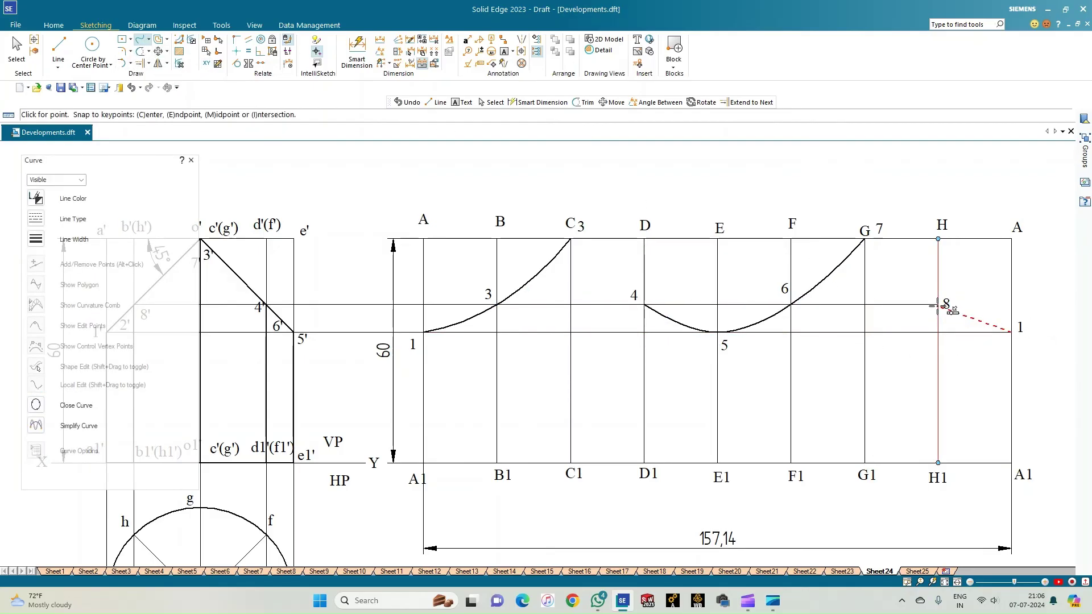
{"action": "left_click", "coordinate": [938, 305]}
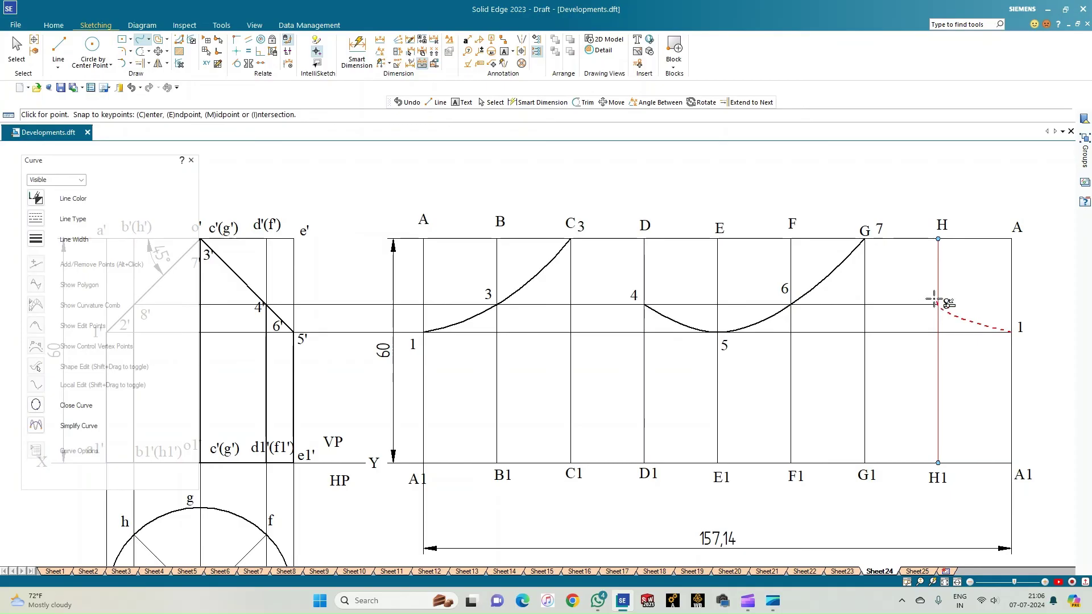
{"action": "left_click", "coordinate": [864, 239]}
{"action": "right_click", "coordinate": [793, 197]}
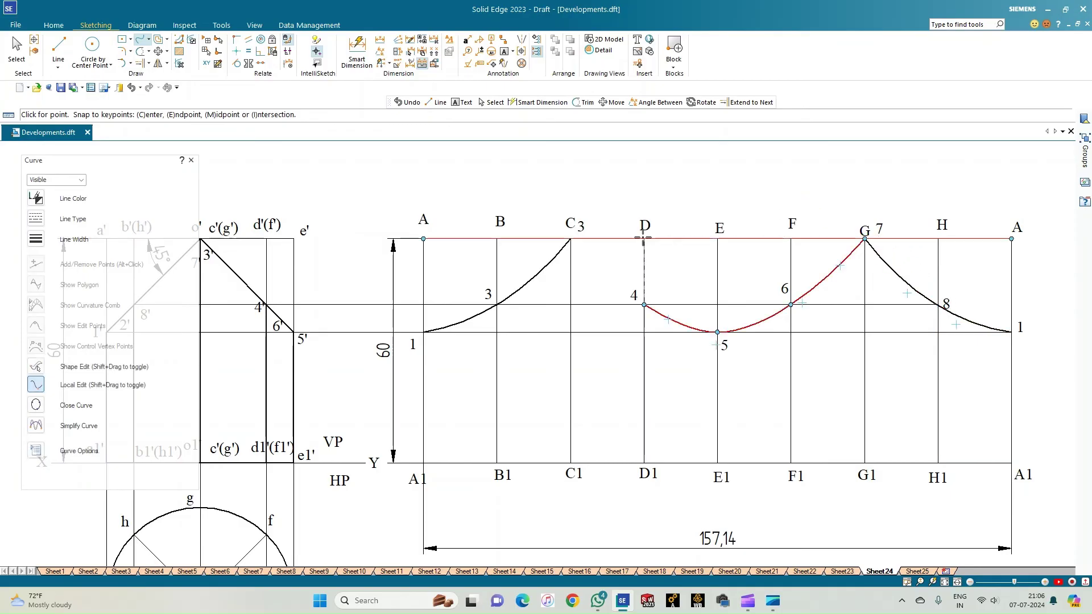
- Draw a curve from point 4 through the top of C-C1 and trim off the end extending above the development's top line
{"action": "left_click", "coordinate": [643, 305]}
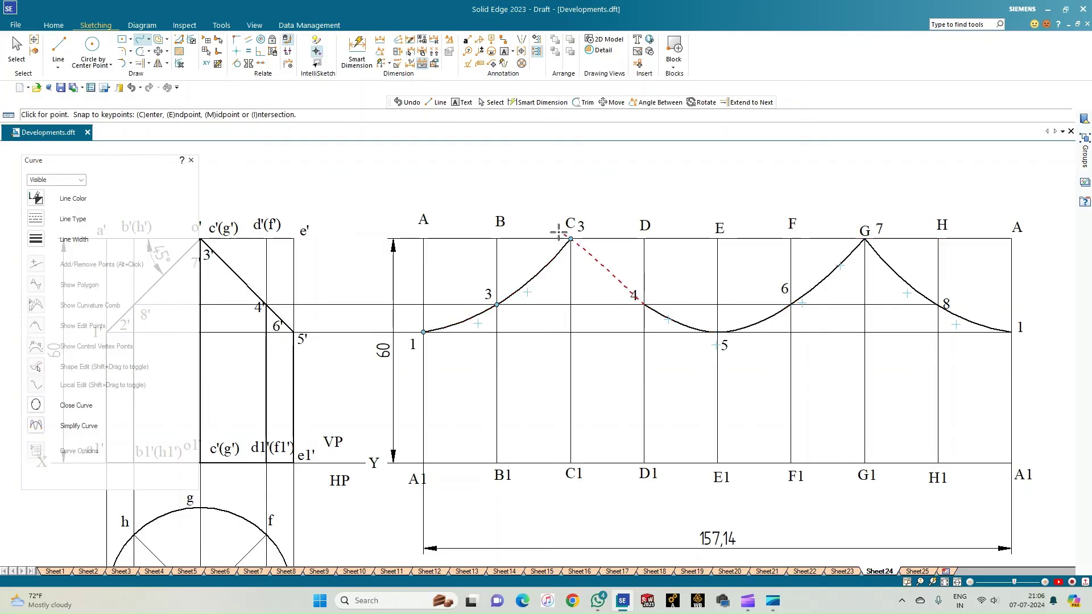
{"action": "left_click", "coordinate": [560, 234]}
{"action": "double_click", "coordinate": [547, 184]}
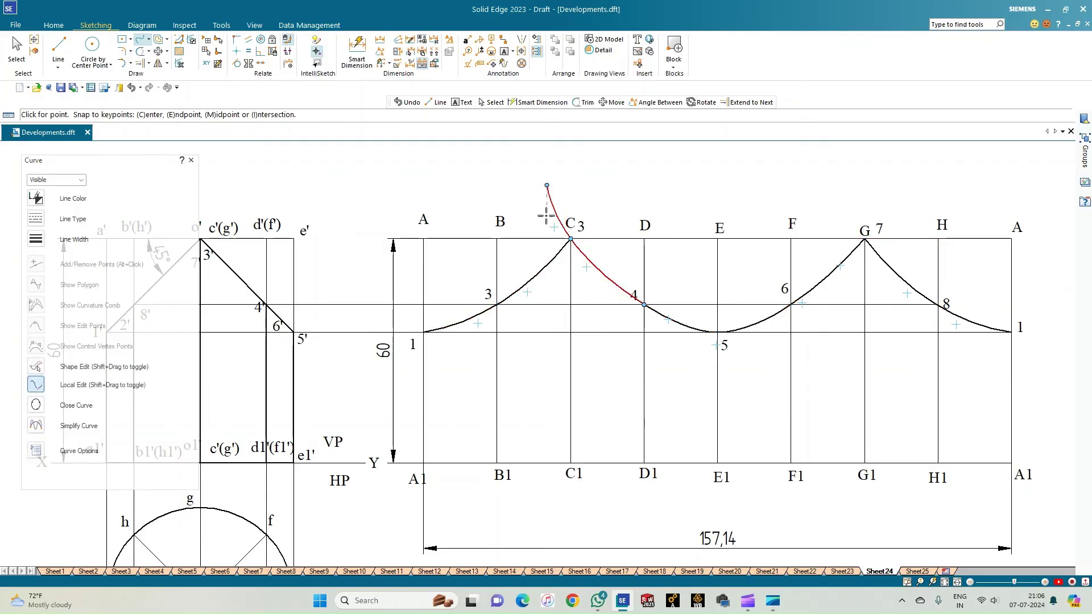
{"action": "left_click", "coordinate": [139, 51]}
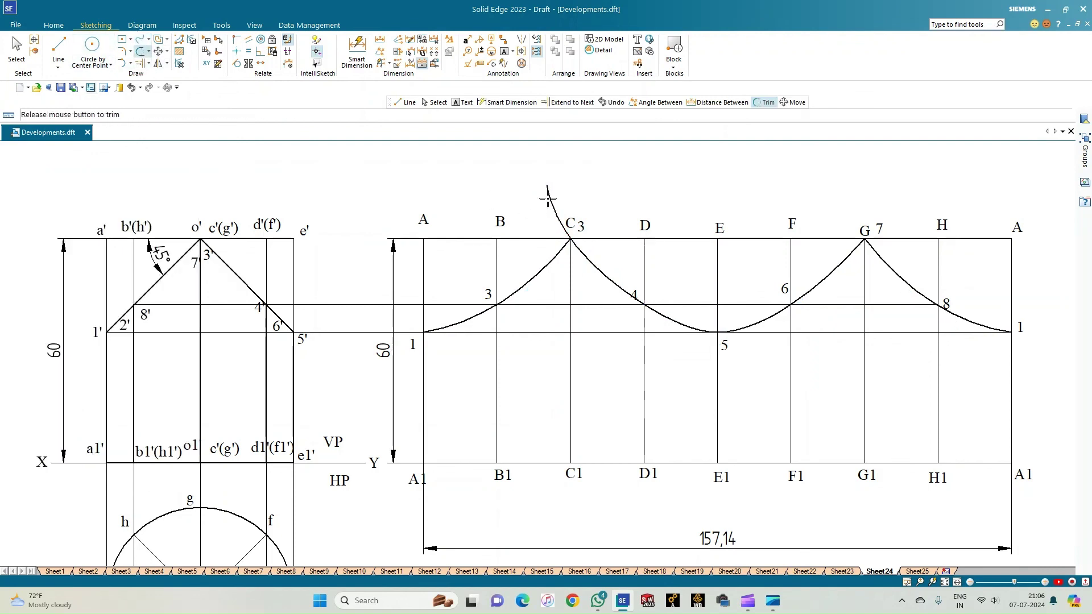
{"action": "left_click_drag", "start_coordinate": [490, 187], "coordinate": [586, 193]}
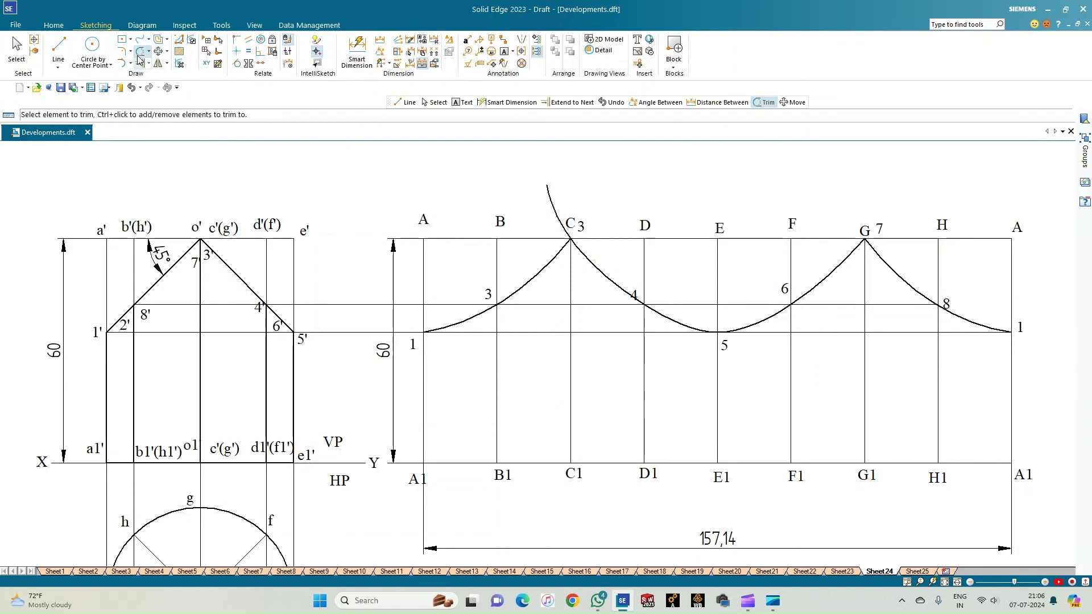
{"action": "left_click", "coordinate": [549, 195]}
- Outline the development with 0.50 mm lines from point 1 down to A1, along the base to the far A1 and up to point 1
{"action": "left_click", "coordinate": [58, 48]}
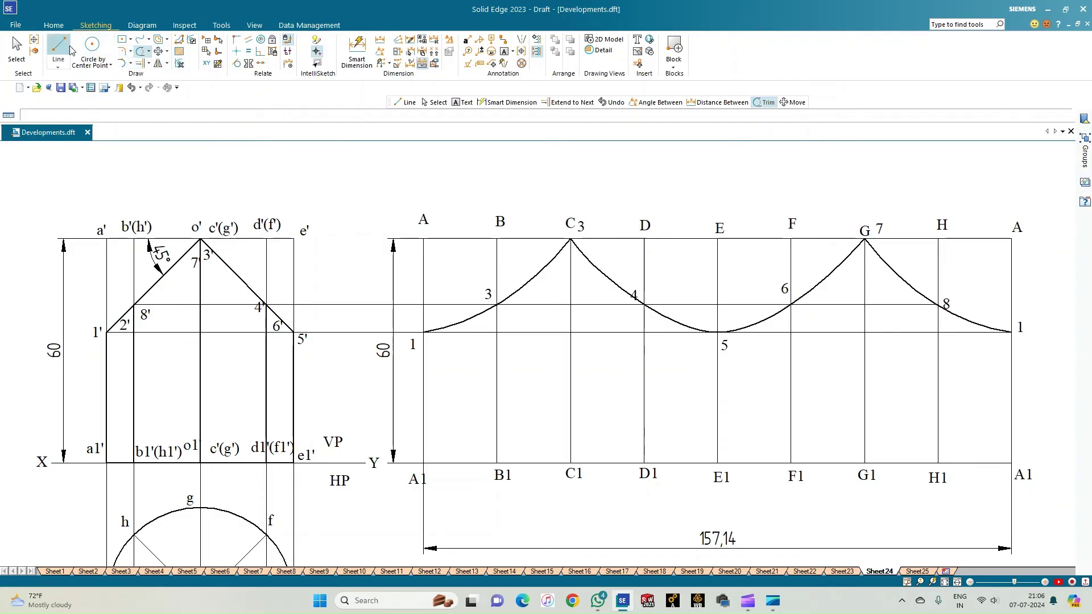
{"action": "left_click", "coordinate": [424, 332]}
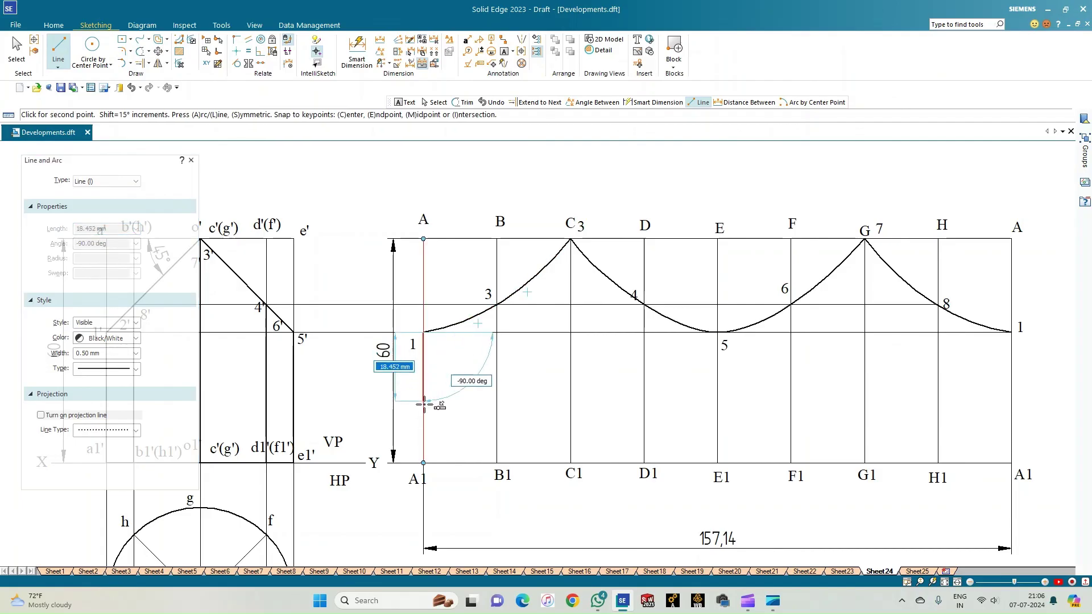
{"action": "left_click", "coordinate": [424, 463]}
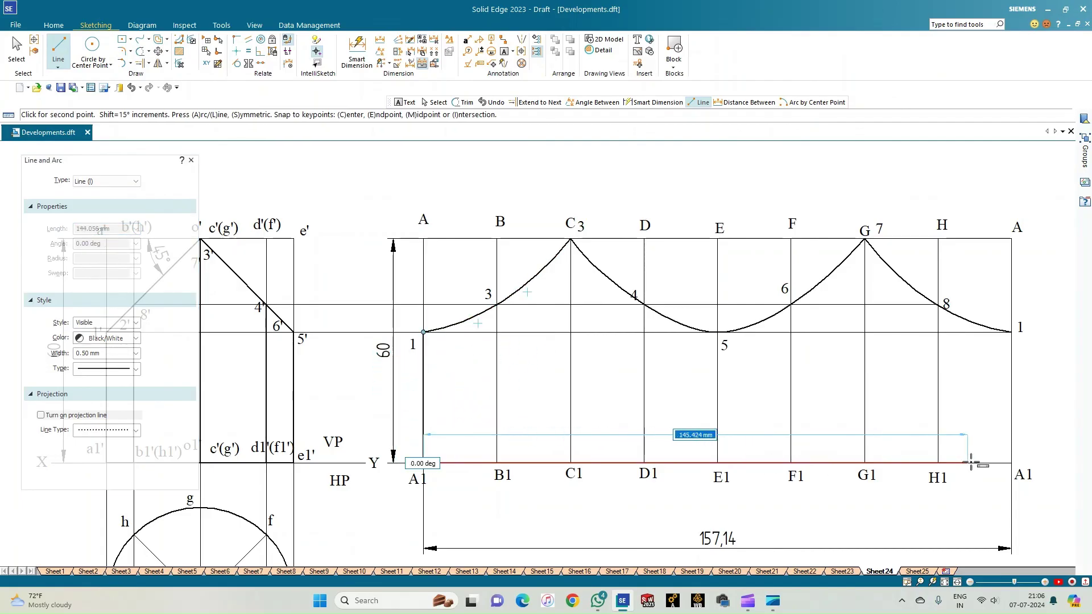
{"action": "left_click", "coordinate": [1011, 463]}
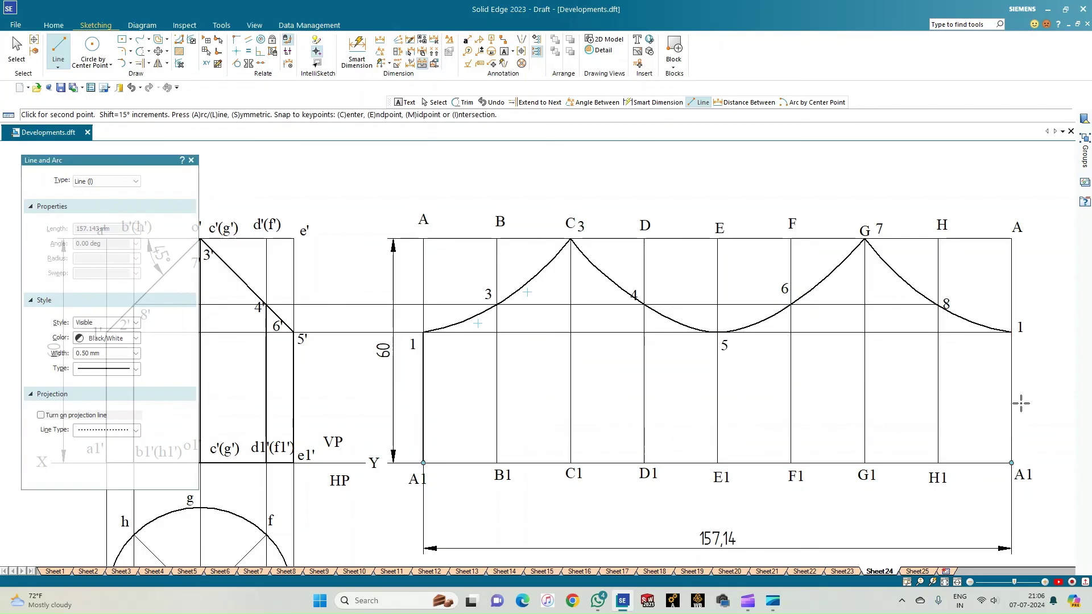
{"action": "left_click", "coordinate": [1011, 331]}
{"action": "right_click", "coordinate": [1024, 370]}
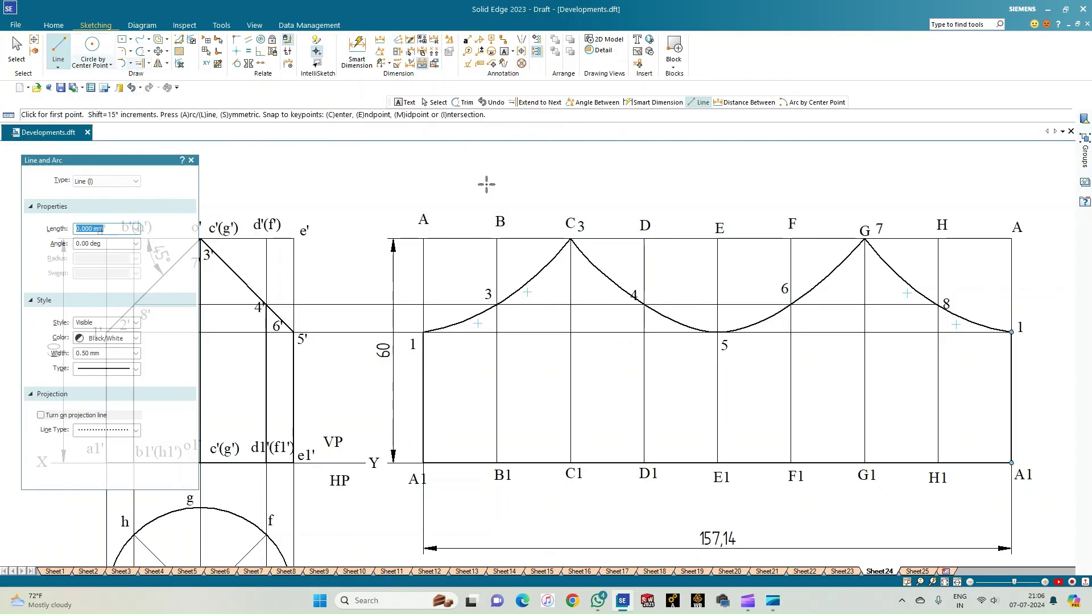
{"action": "key", "text": "Escape"}
- Replace the incorrect label at the curve's intersection with line B-B1 with 2
{"action": "left_click", "coordinate": [487, 294]}
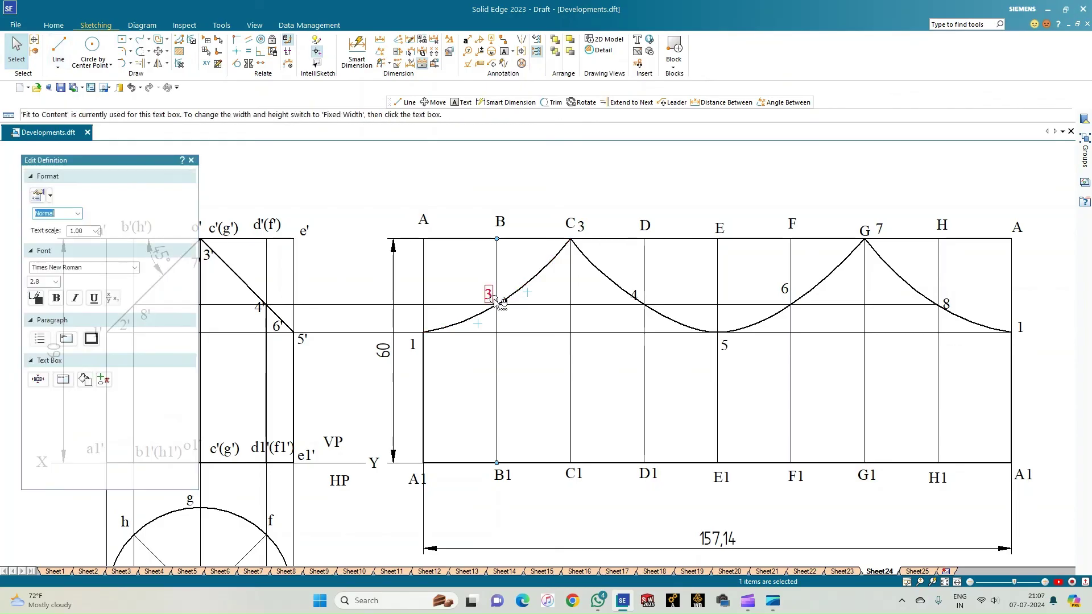
{"action": "key", "text": "Delete"}
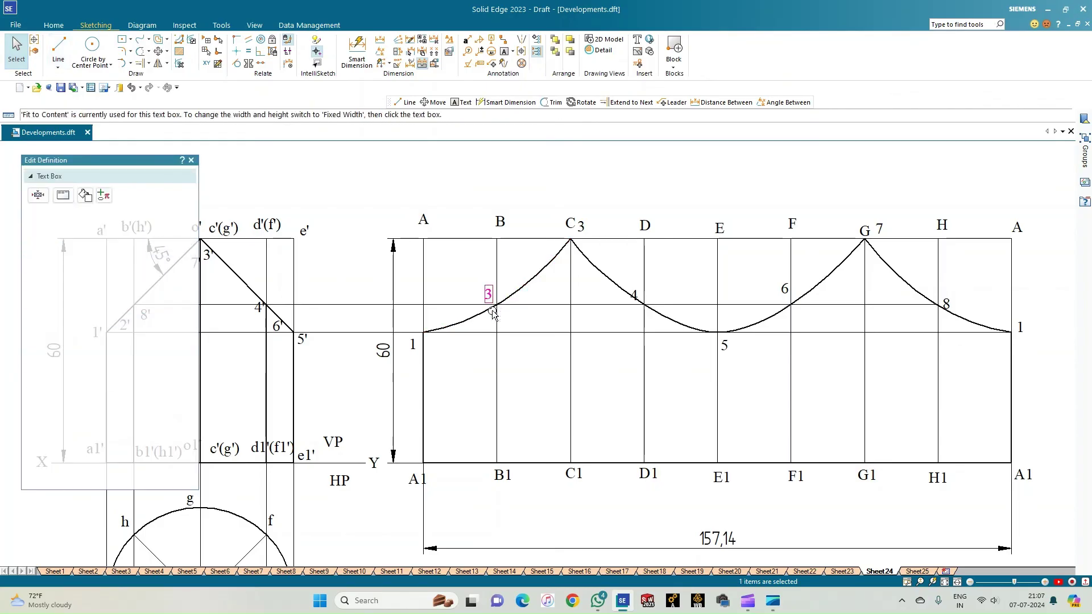
{"action": "left_click", "coordinate": [504, 51]}
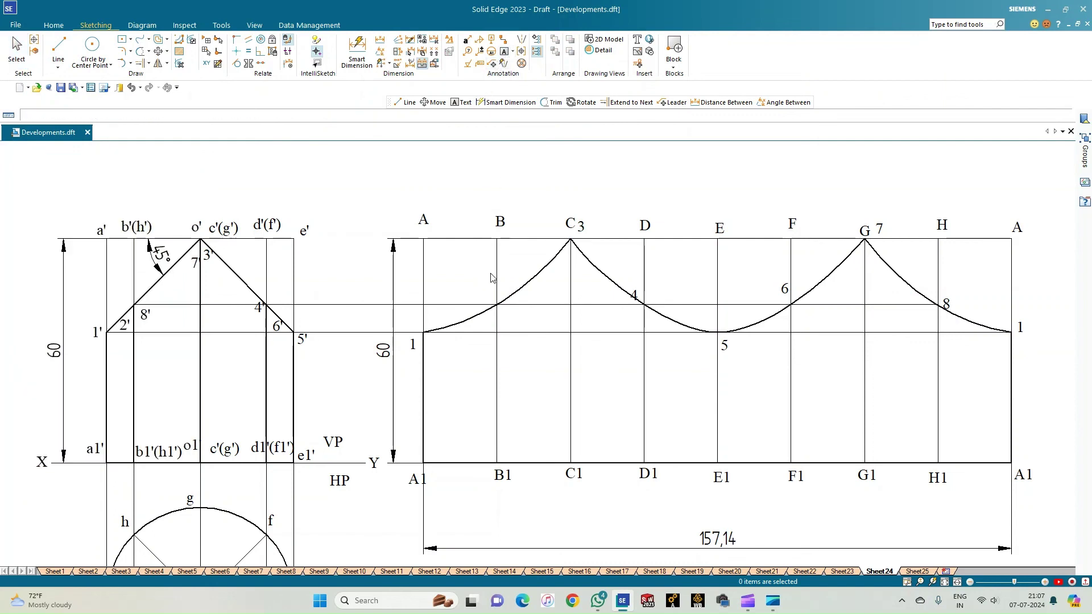
{"action": "left_click", "coordinate": [488, 291]}
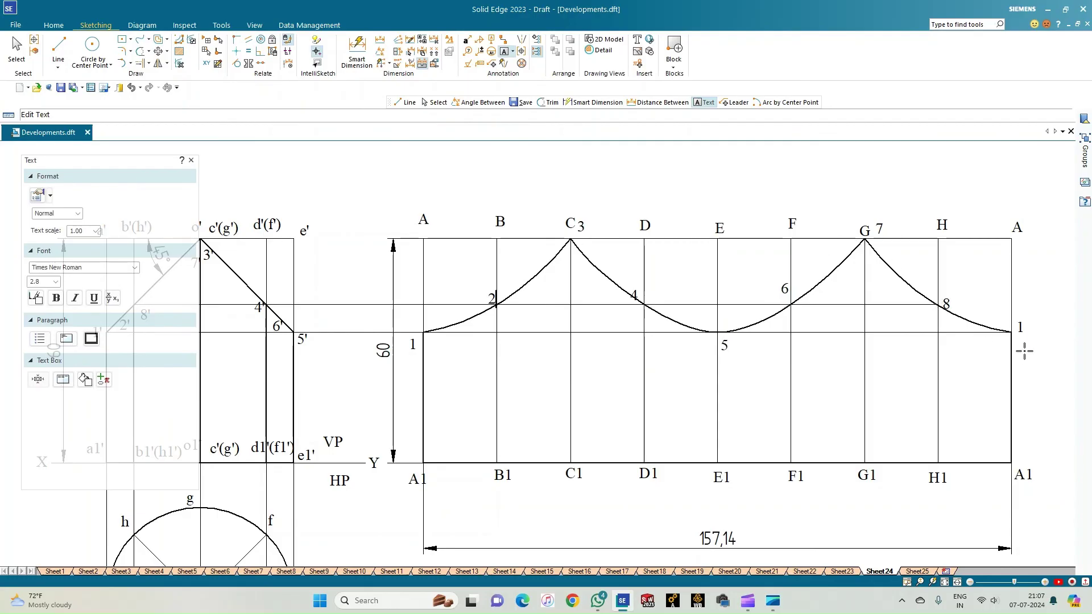
- Add an angular dimension between the front view's top edge and the cutting-plane line from o' to 5'
{"action": "scroll", "coordinate": [614, 417], "scroll_direction": "down", "scroll_amount": 1}
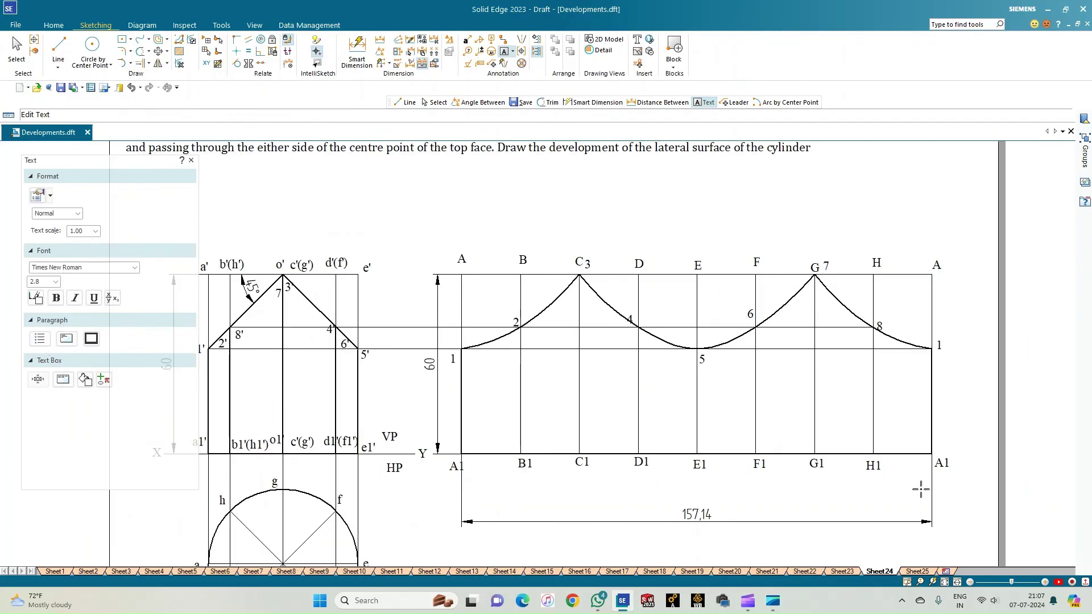
{"action": "left_click", "coordinate": [944, 581]}
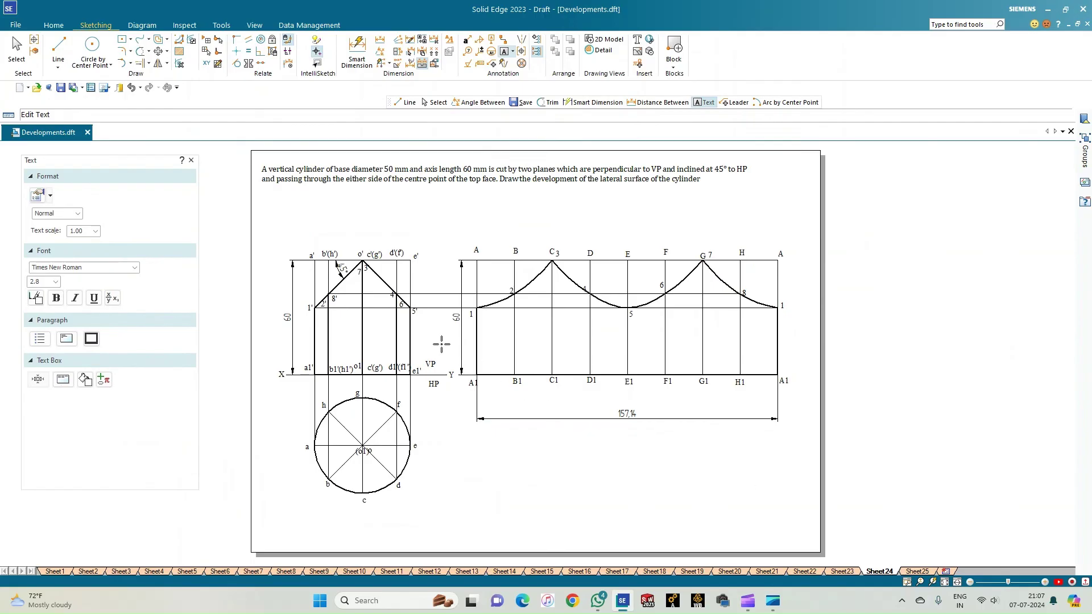
{"action": "scroll", "coordinate": [338, 328], "scroll_direction": "up", "scroll_amount": 1}
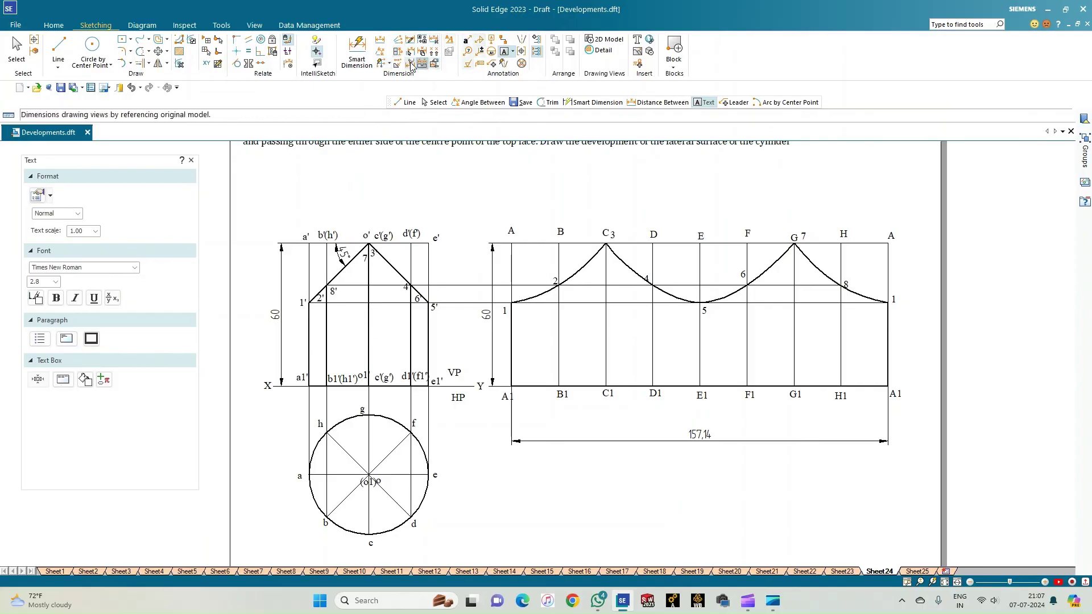
{"action": "left_click", "coordinate": [380, 51]}
{"action": "left_click", "coordinate": [375, 244]}
{"action": "left_click", "coordinate": [392, 267]}
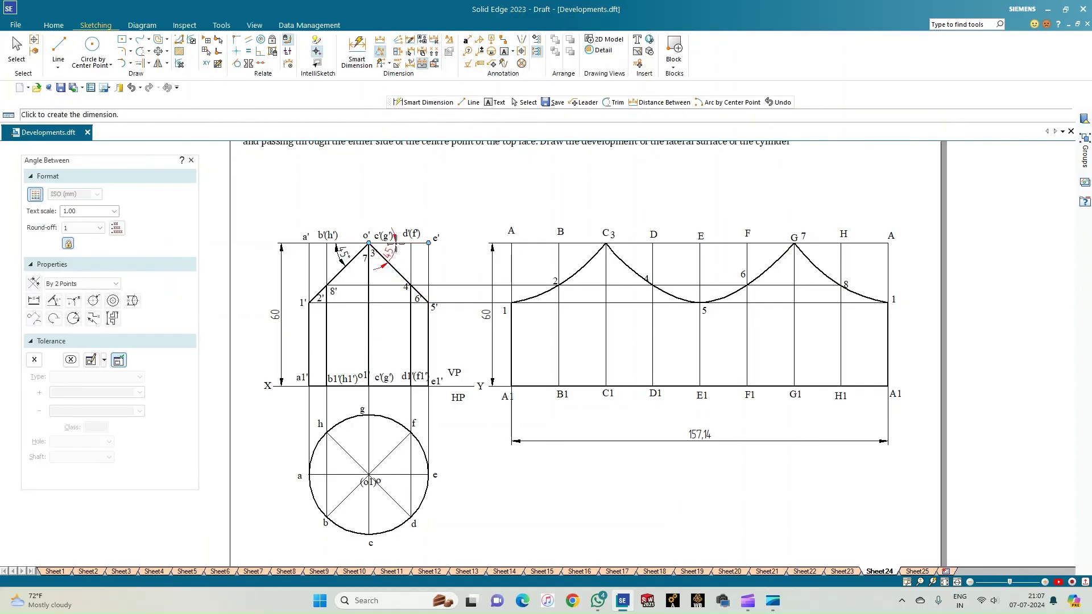
{"action": "left_click", "coordinate": [398, 254]}
{"action": "key", "text": "Escape"}
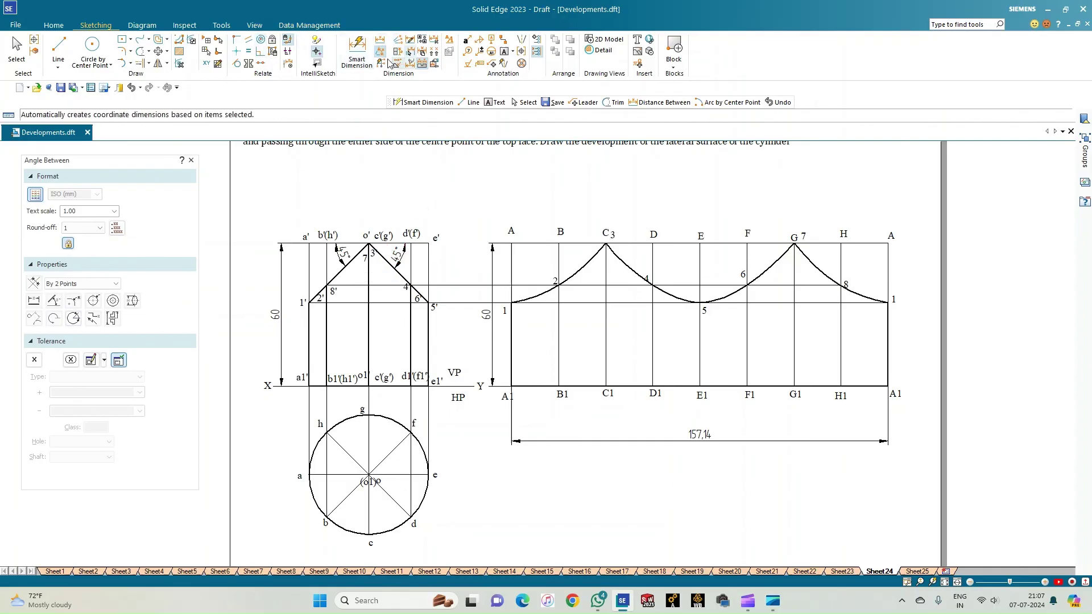
- Dimension the horizontal spacing between lines A-A1 and B-B1, placing the dimension just below the development's base
{"action": "left_click", "coordinate": [357, 51]}
{"action": "left_click", "coordinate": [512, 342]}
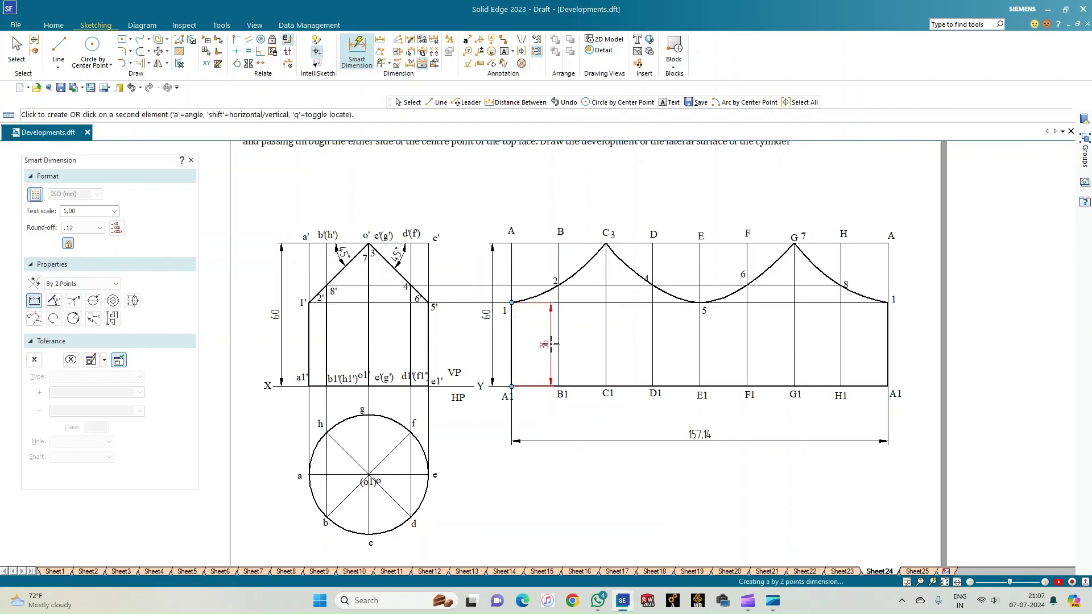
{"action": "right_click", "coordinate": [550, 356]}
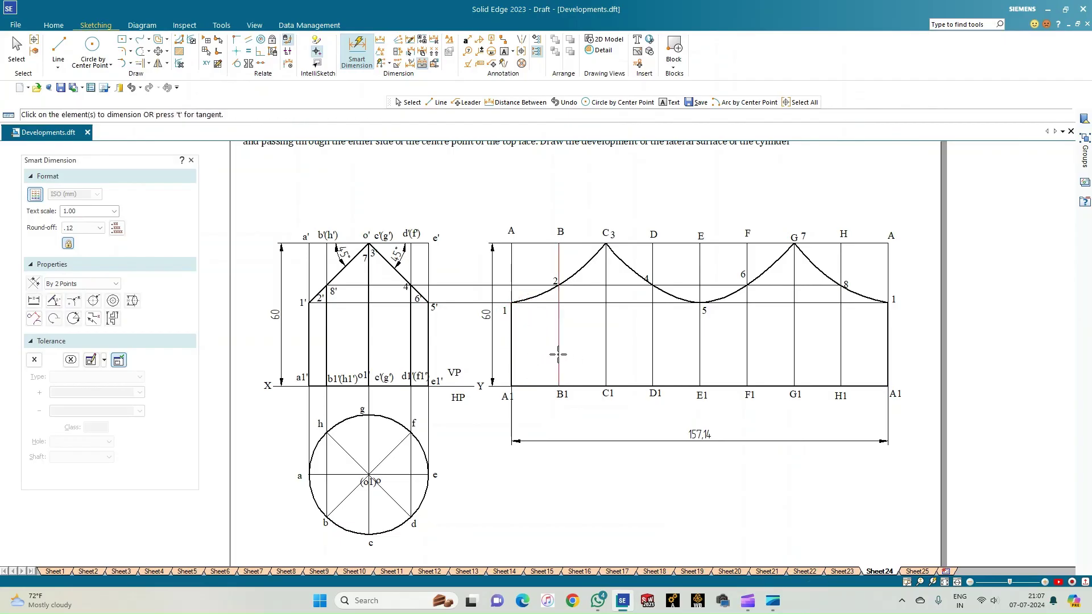
{"action": "left_click", "coordinate": [558, 352]}
{"action": "left_click", "coordinate": [511, 369]}
{"action": "left_click", "coordinate": [523, 418]}
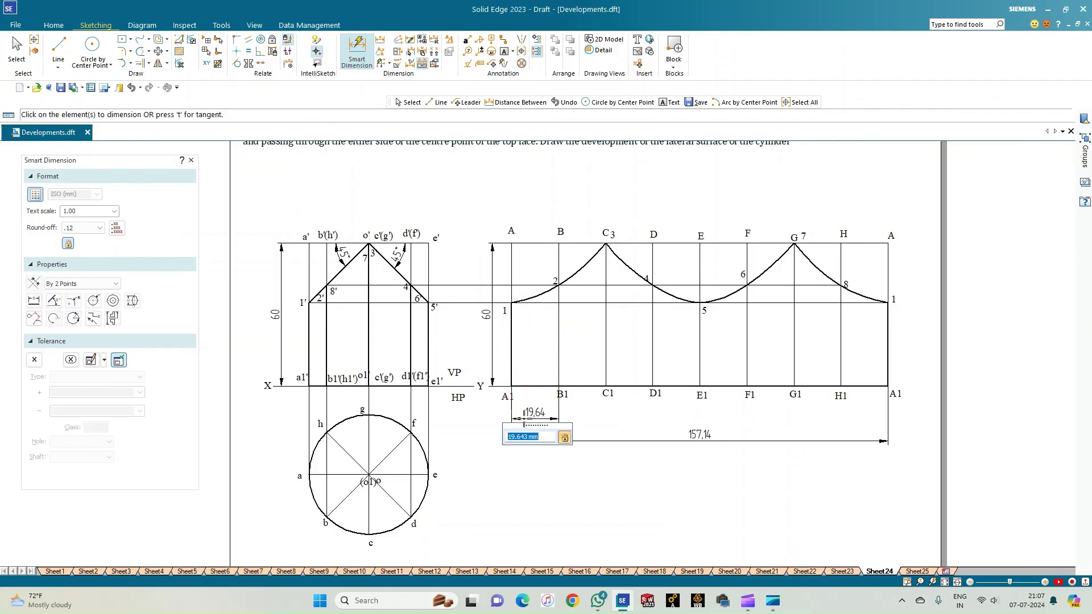